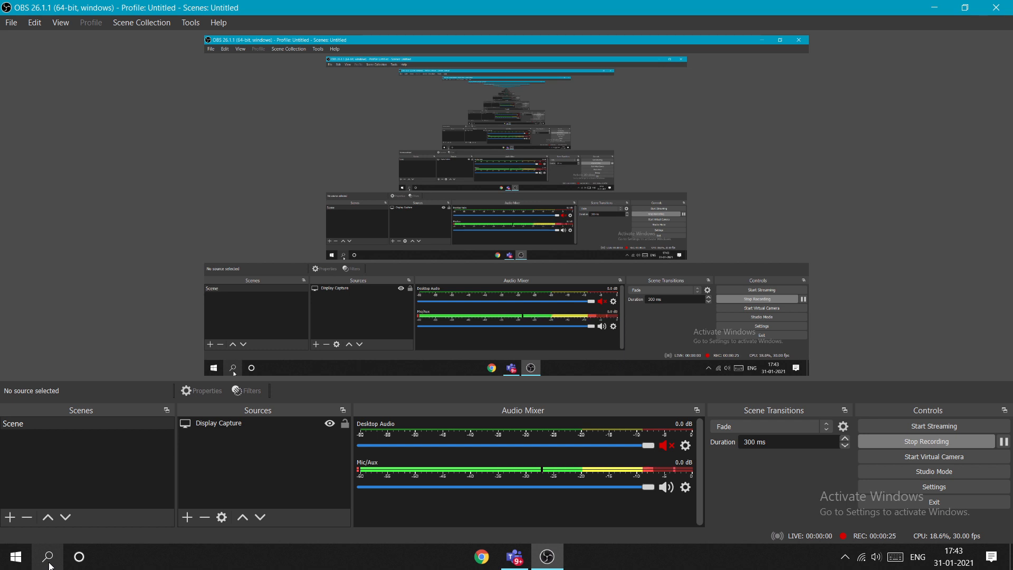
Launch HFSS from the system search and dismiss the WebUpdate error.
left_click(50, 564)
type("hfss")
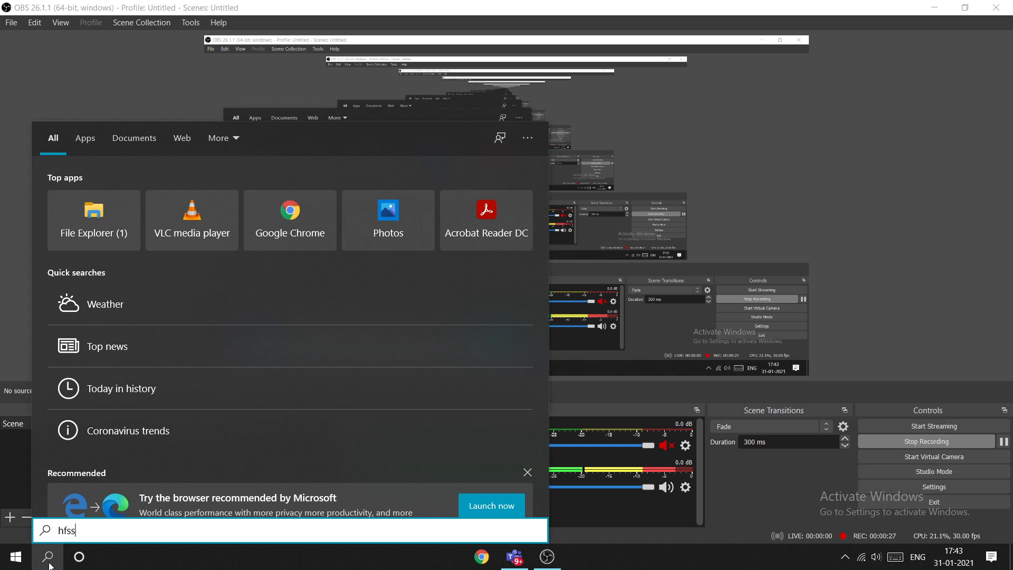
key("Return")
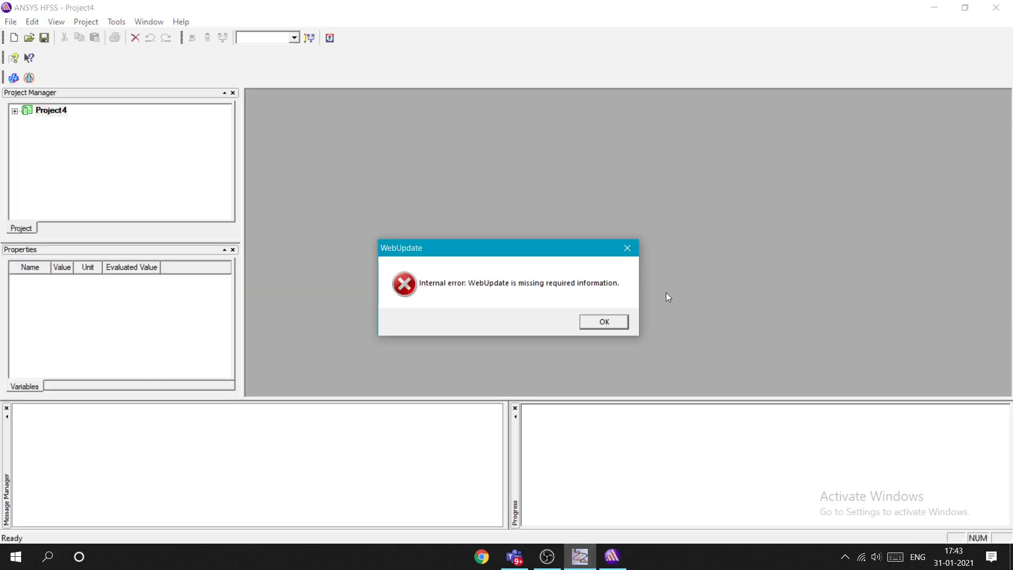
left_click(623, 242)
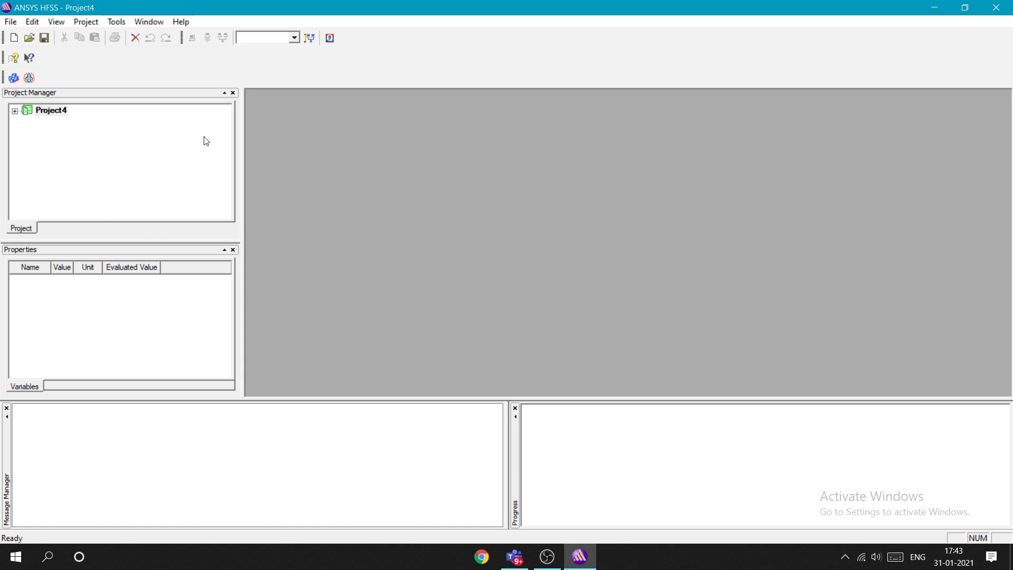
Insert a new HFSS design into the project and accept a driven Modal solution type with Network Analysis.
left_click(94, 22)
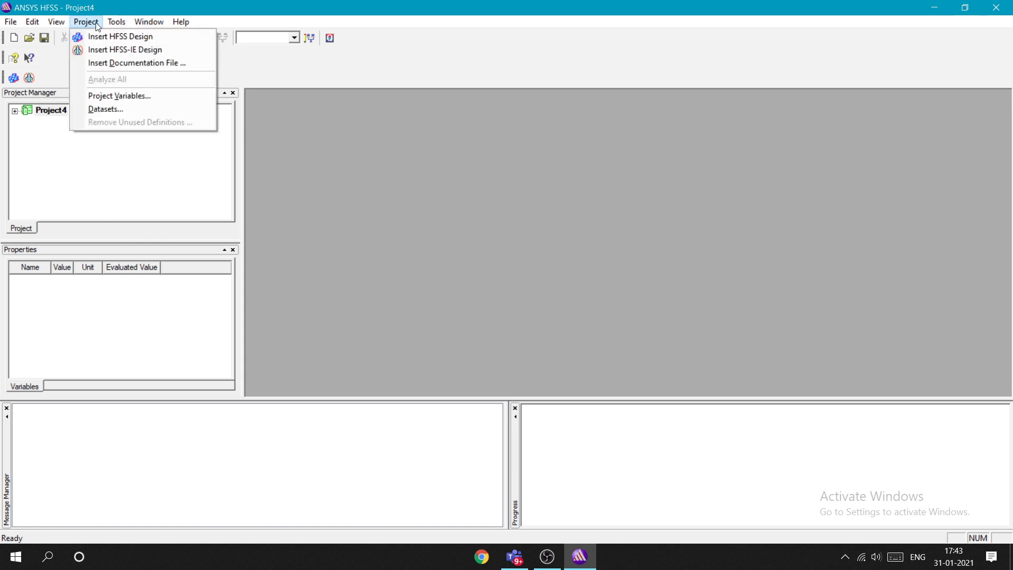
left_click(98, 38)
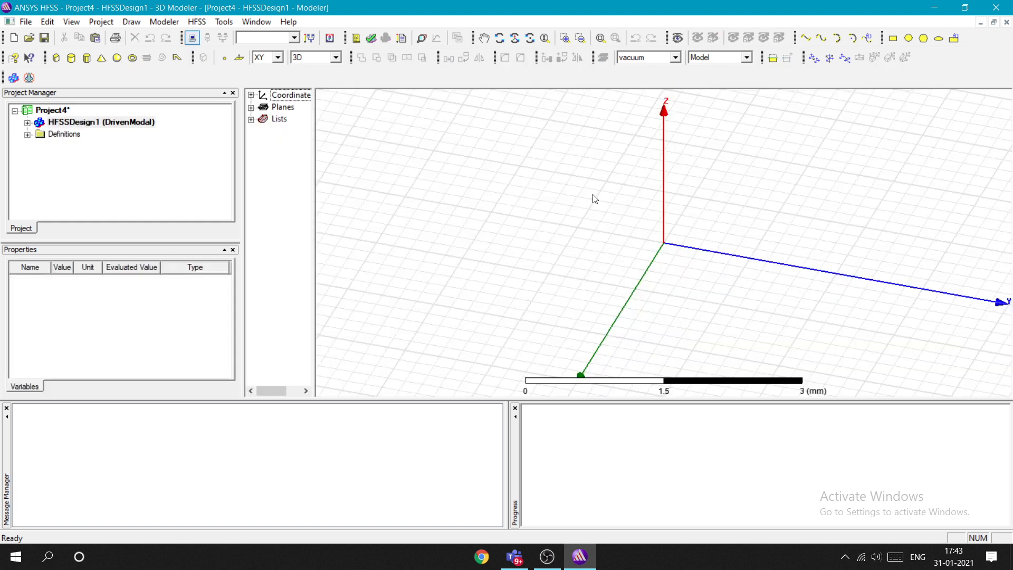
mouse_move(595, 199)
left_mouse_down("alt")
mouse_move(742, 245)
mouse_move(616, 219)
mouse_move(382, 106)
mouse_move(610, 210)
left_mouse_up("alt")
left_click(197, 22)
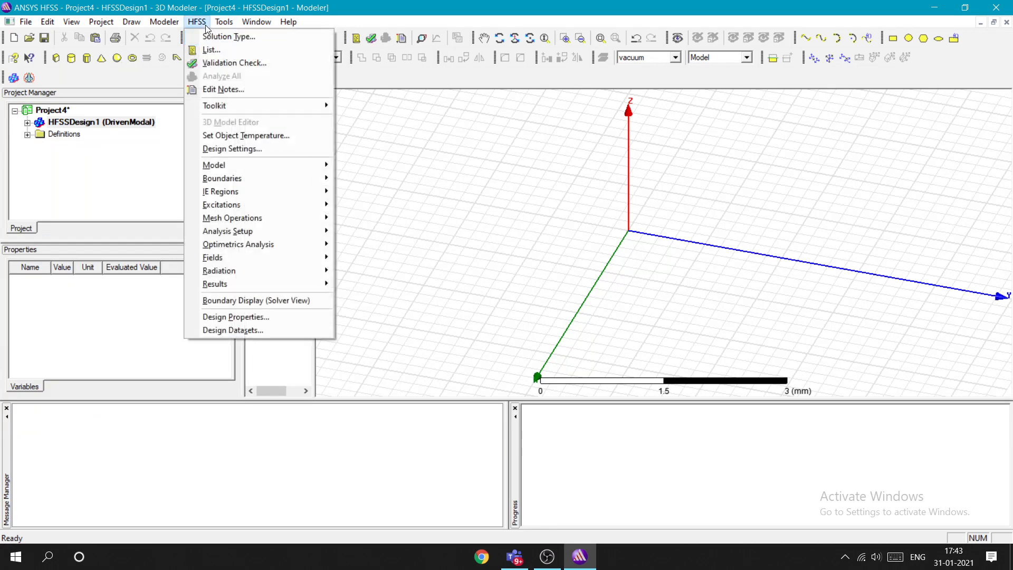
left_click(228, 37)
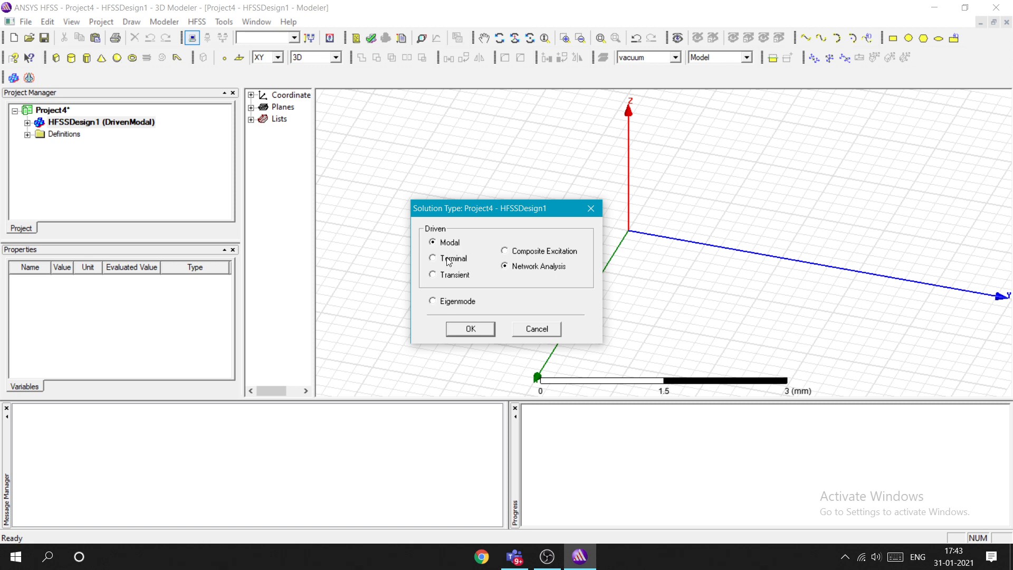
left_click(469, 331)
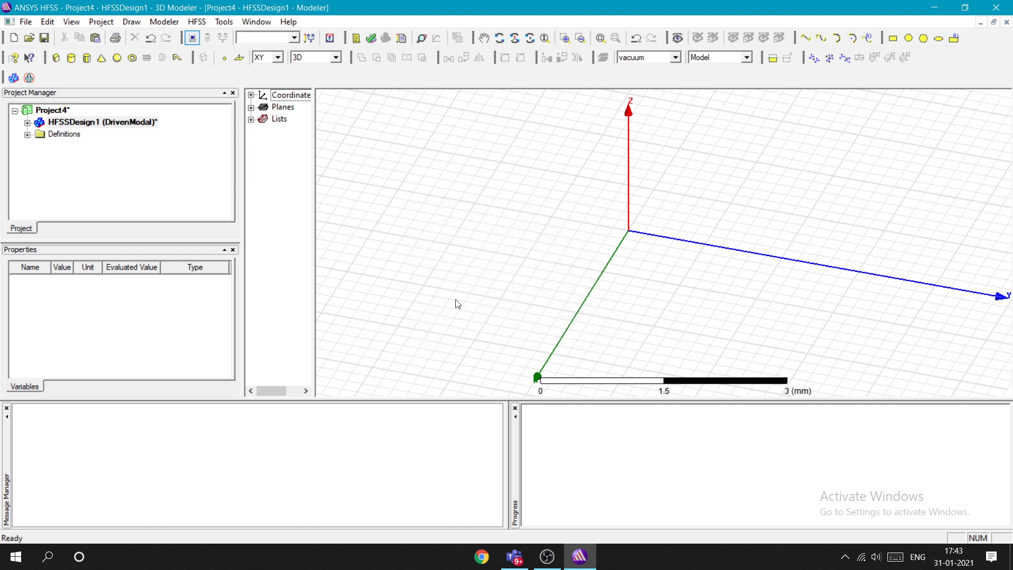
Set the model units to inches without rescaling.
left_click(165, 21)
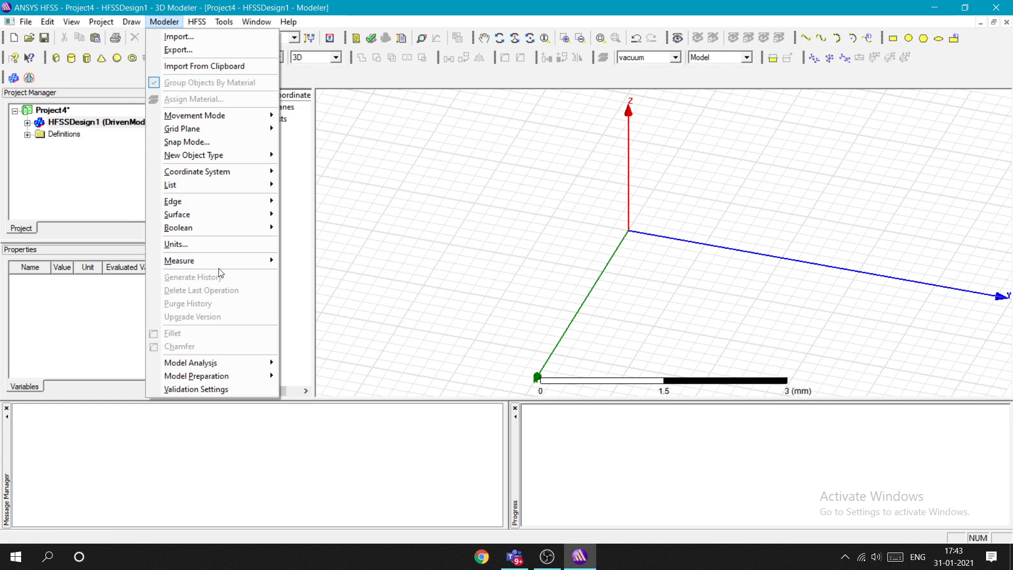
left_click(363, 170)
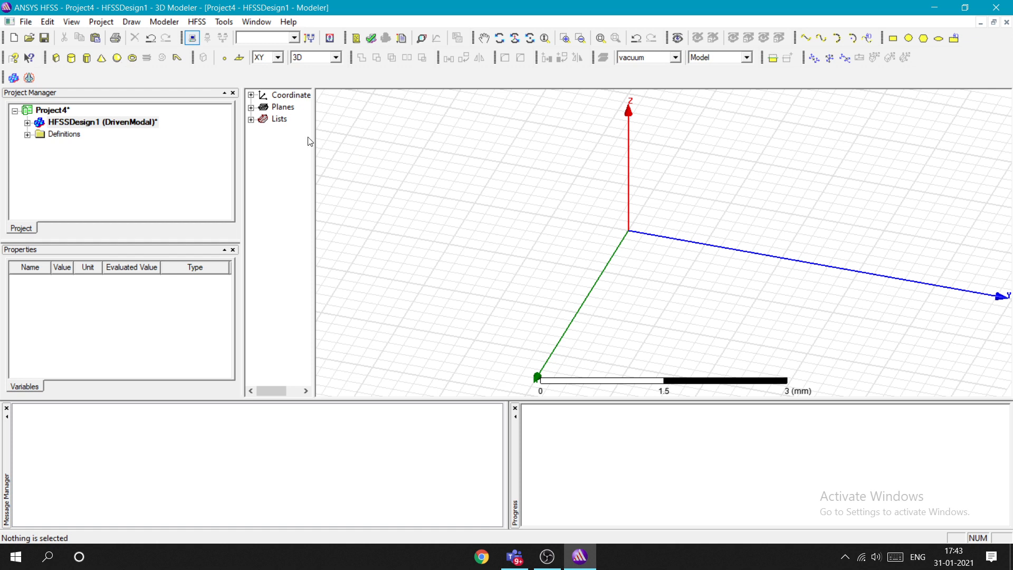
left_click(168, 23)
left_click(221, 245)
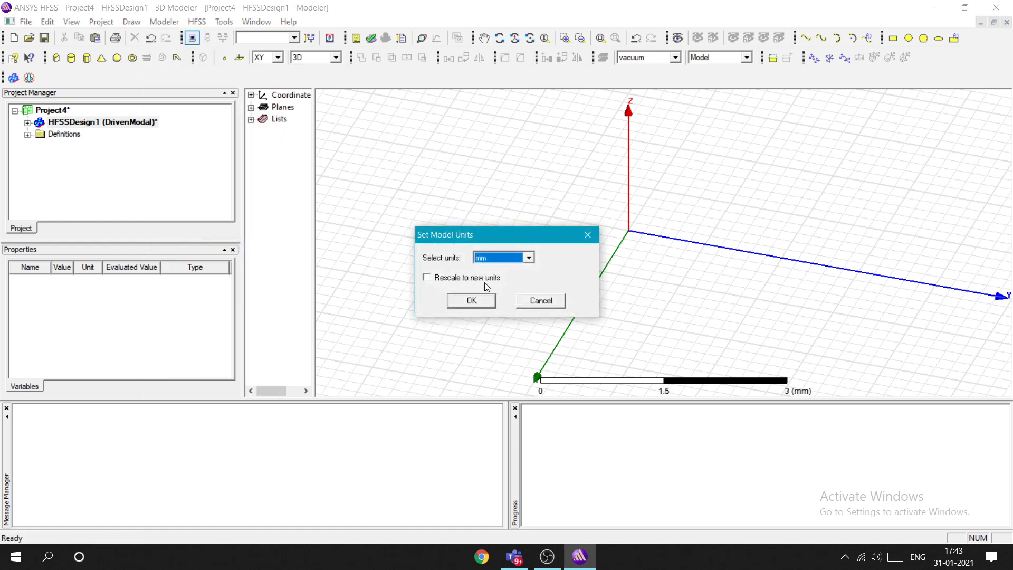
left_click(528, 257)
scroll(496, 290, "up", 4)
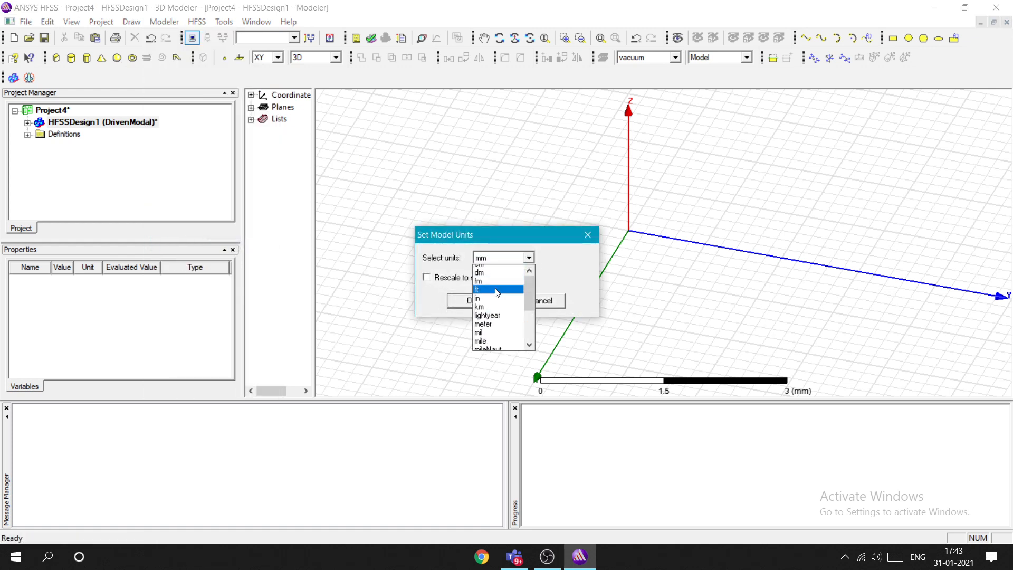
left_click(492, 298)
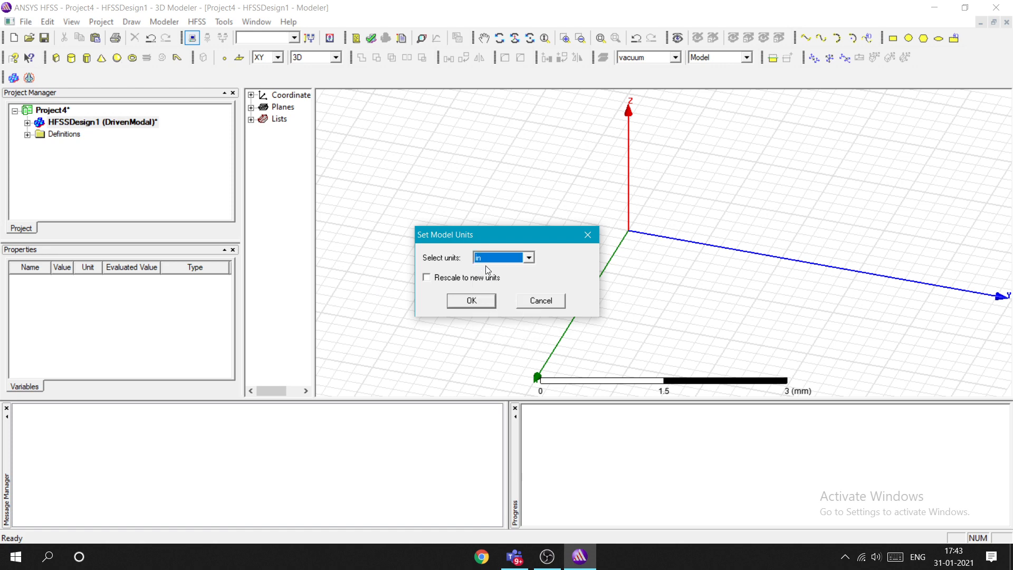
left_click(481, 300)
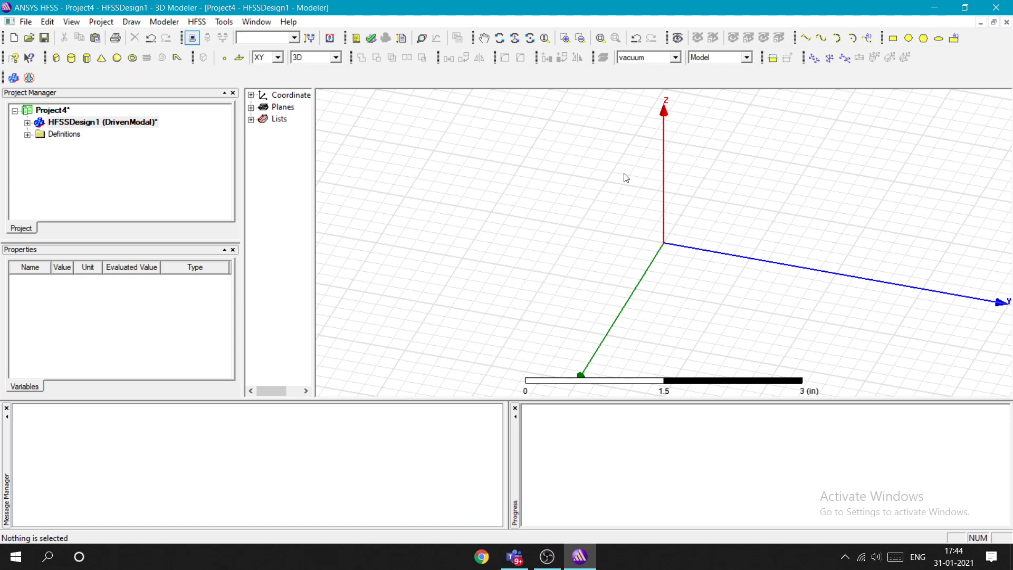
Draw a box about 1 × 0.8 × 0.8 in, starting on the X axis at 1 in and reaching back to the origin.
left_click(55, 57)
left_click(631, 291)
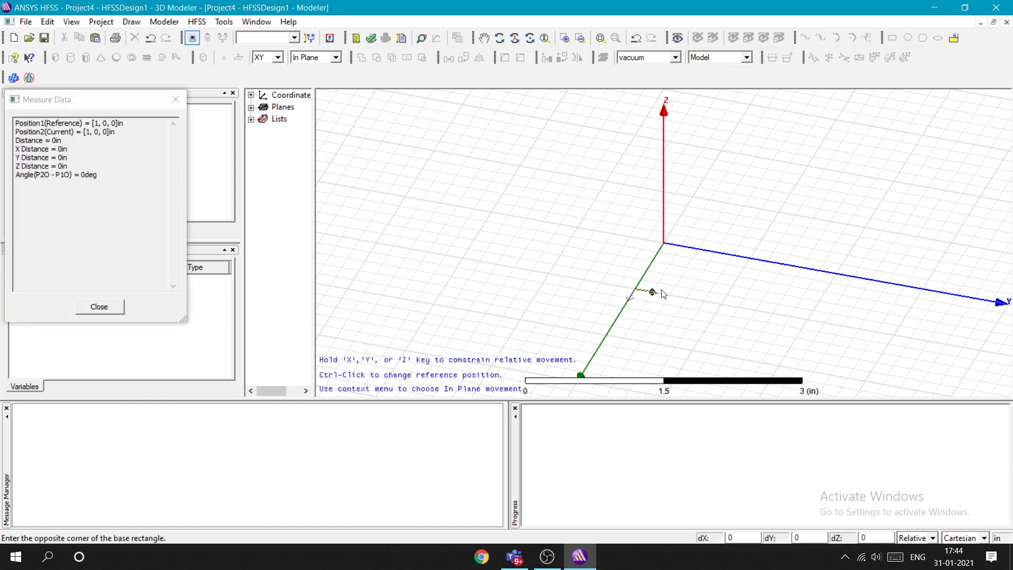
left_click(734, 256)
left_click(733, 194)
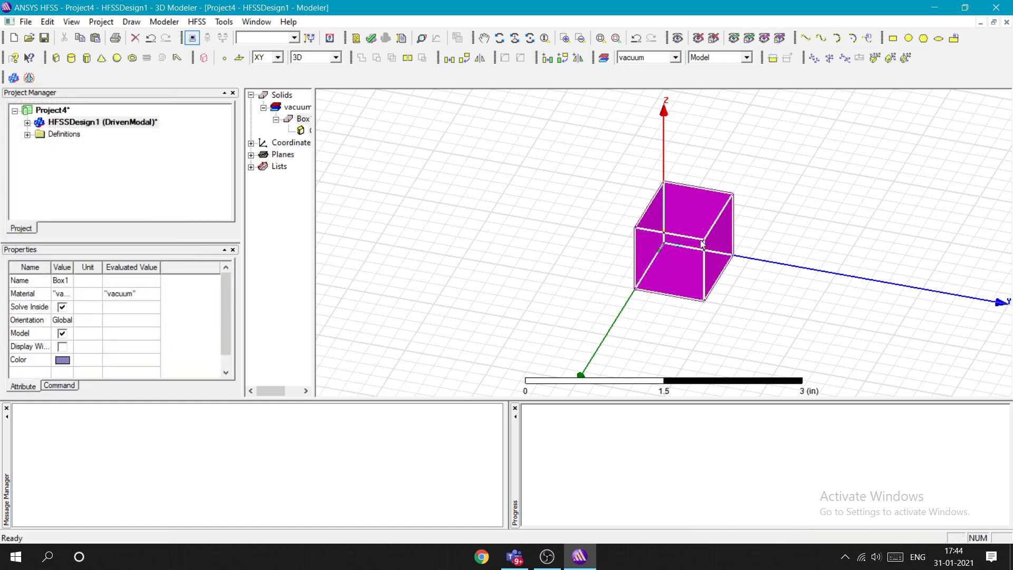
left_click(618, 218)
Set the box's position to 0, 0, 0 in its creation properties.
left_click_drag(315, 188, 364, 175)
left_click(323, 133)
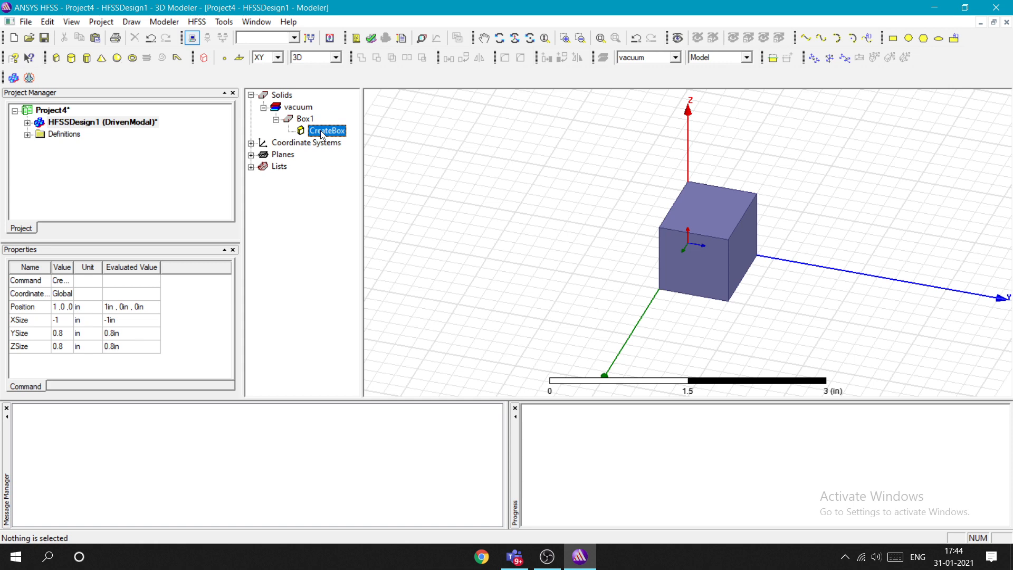
double_click(323, 133)
left_click(364, 235)
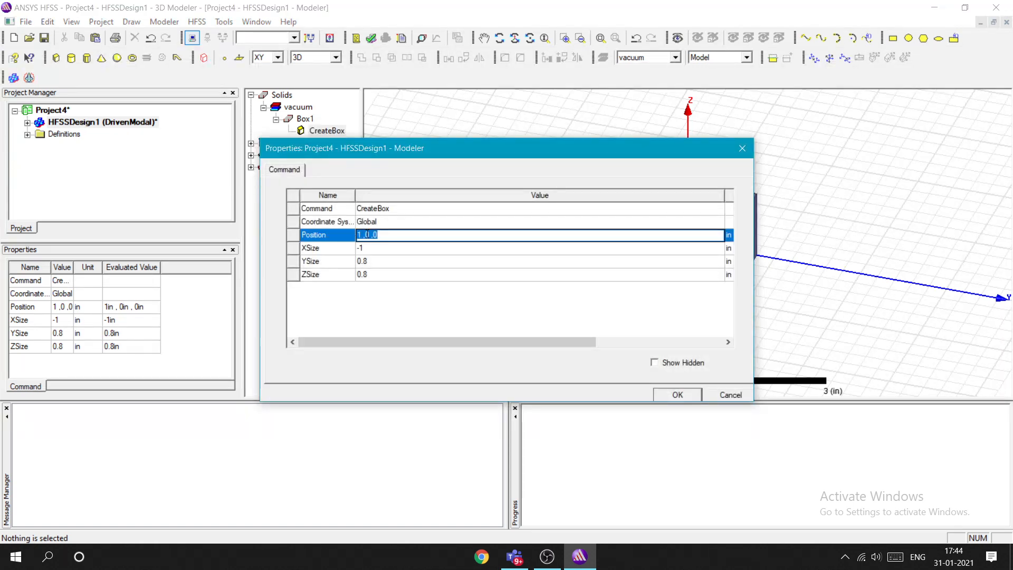
left_click(365, 235)
key("Delete")
key("BackSpace")
type("0")
Set the box's size to 1 in along X, 0.42 in along Y and 0.17 in along Z, and fit it in view.
left_click(368, 247)
key("BackSpace")
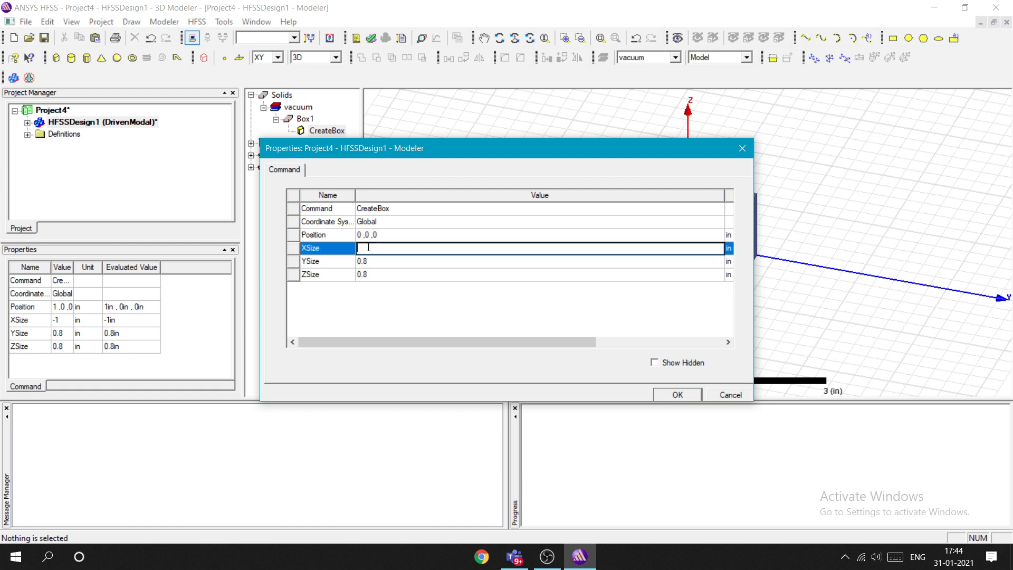
left_click(392, 263)
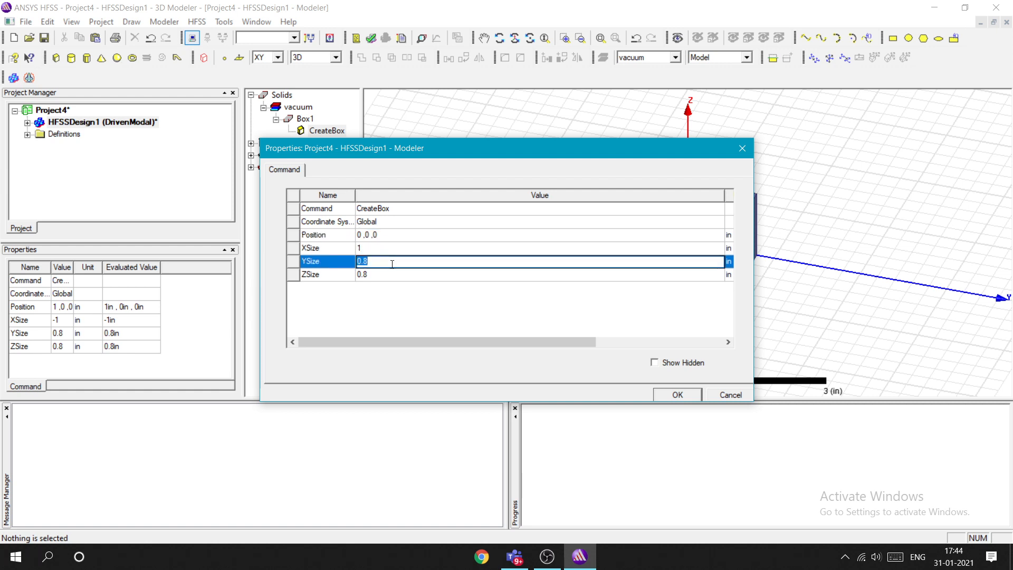
key("BackSpace")
left_click(758, 279)
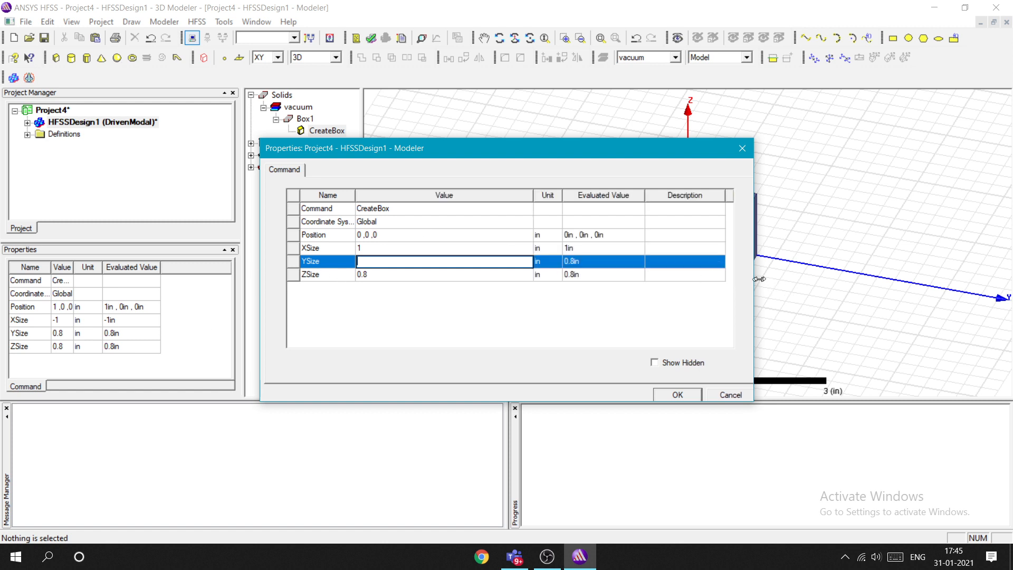
left_click_drag(759, 278, 838, 280)
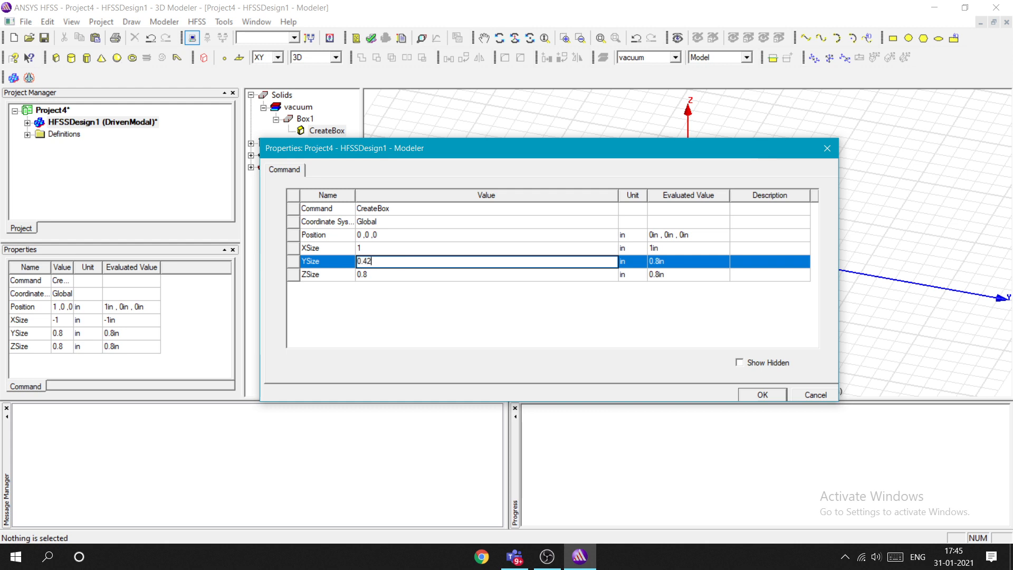
left_click(385, 274)
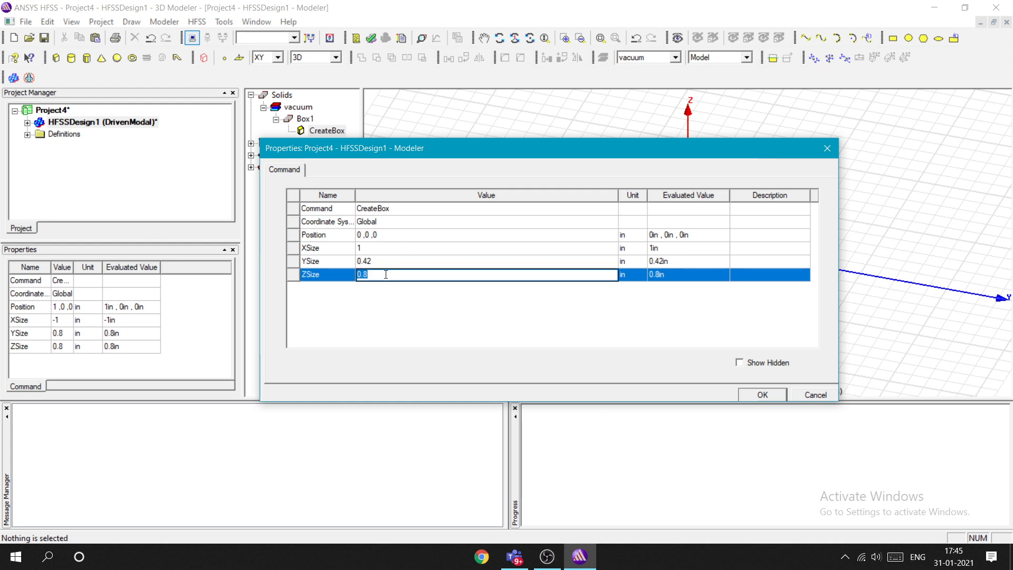
key("BackSpace")
left_click(423, 291)
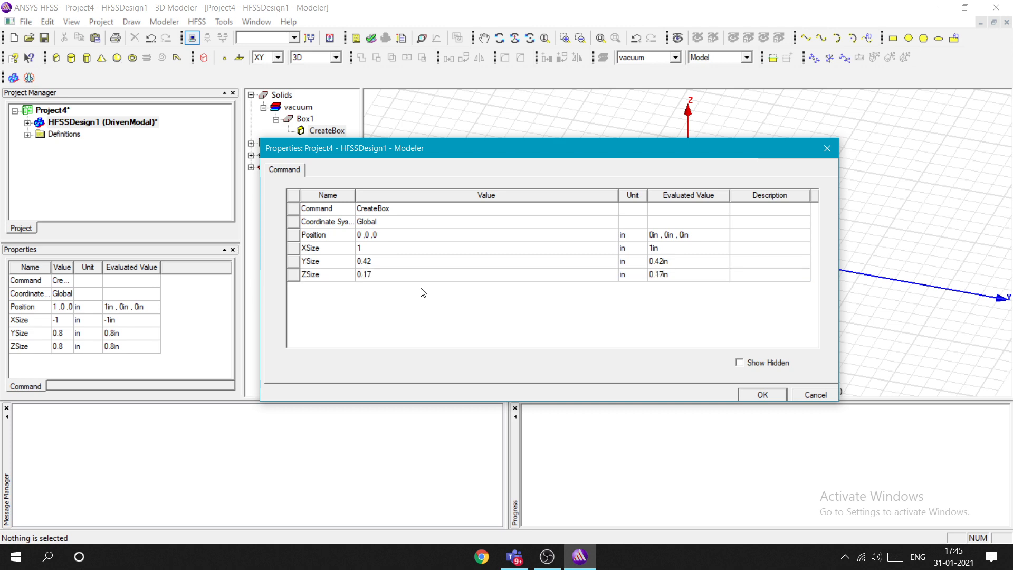
left_click(765, 396)
key("ctrl+d")
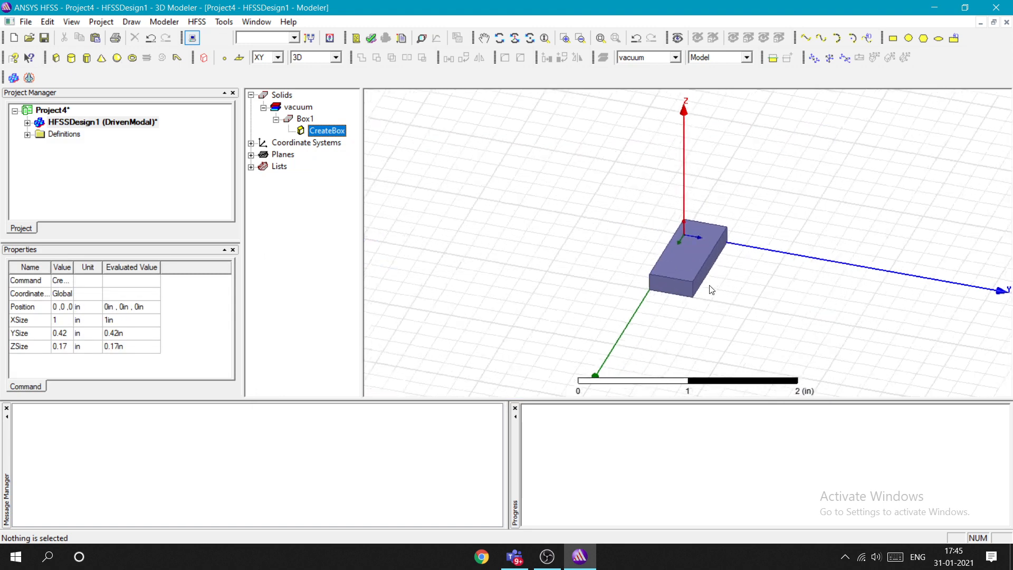
left_click(681, 320)
left_click(730, 365)
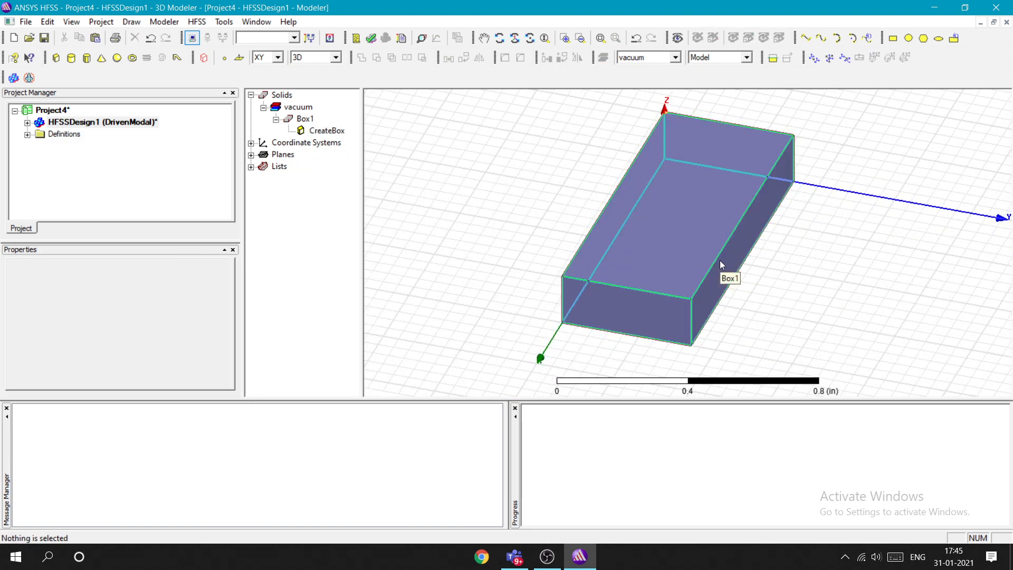
Open the attribute properties of Box1.
double_click(306, 119)
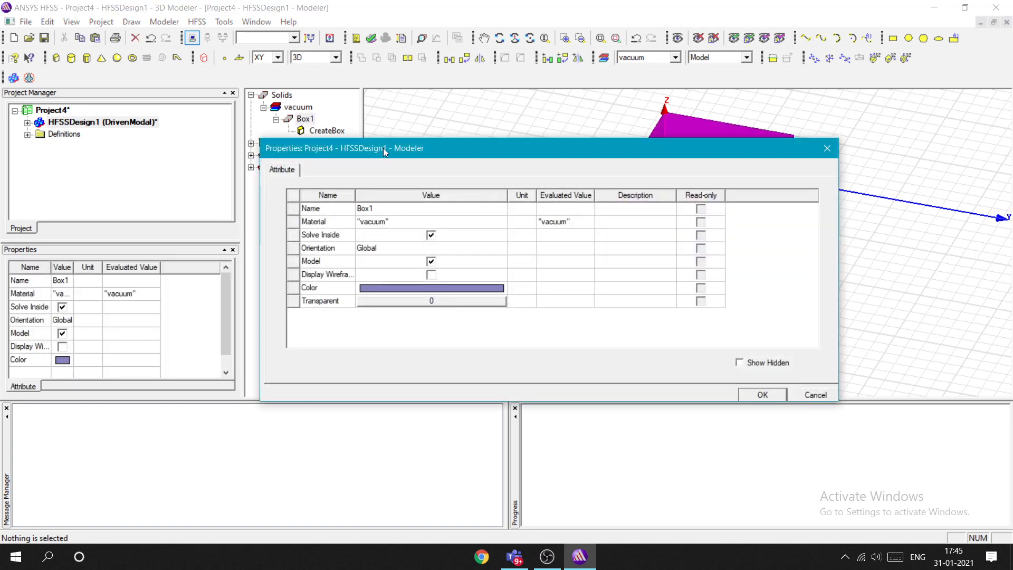
left_click_drag(383, 148, 430, 147)
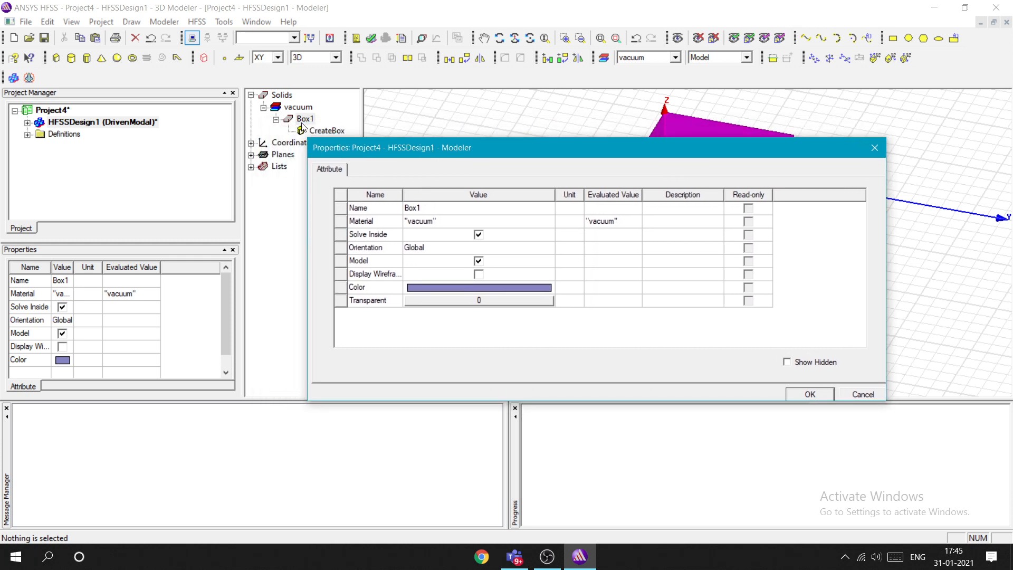
left_click(416, 222)
left_click(431, 221)
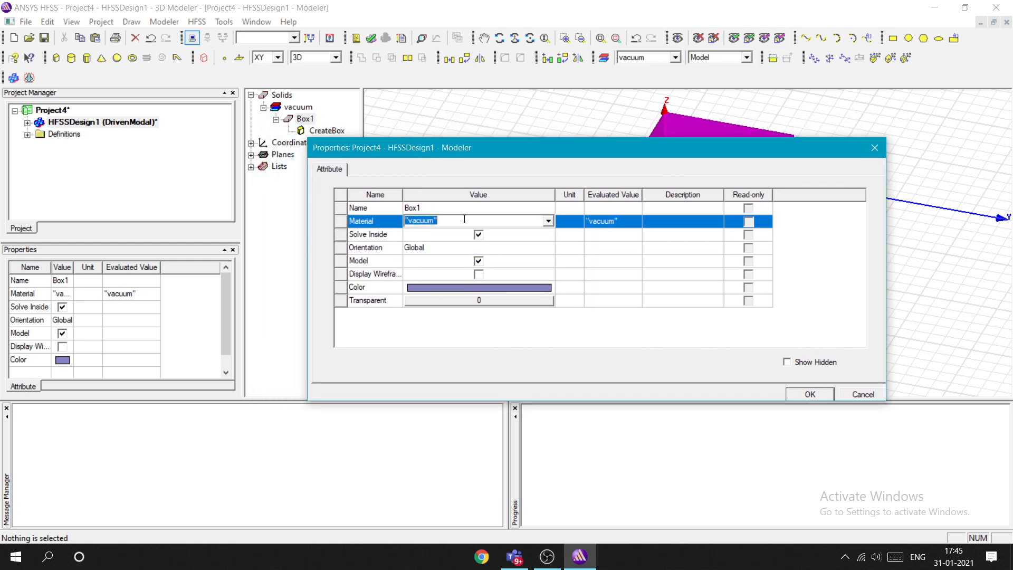
left_click(447, 301)
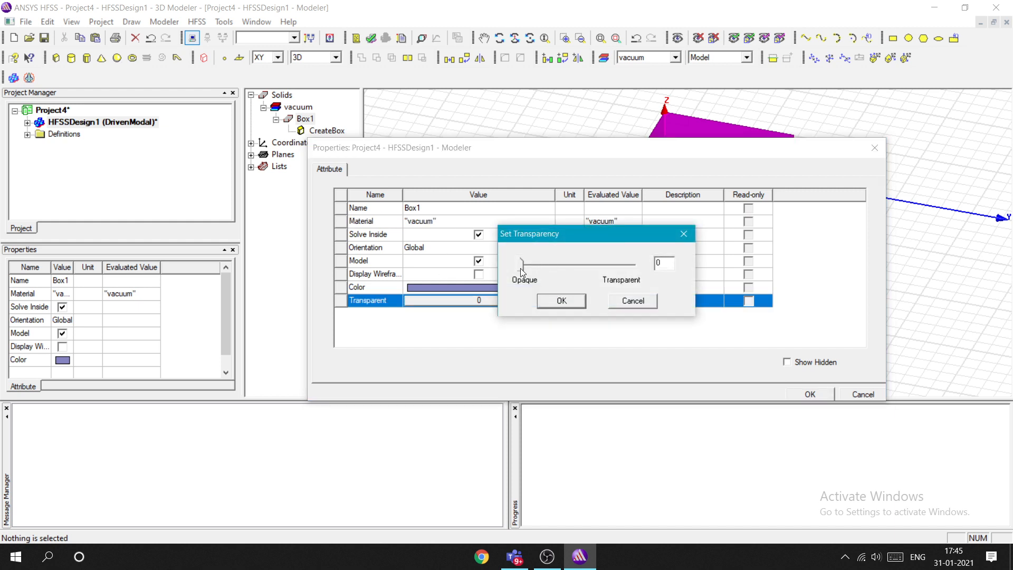
left_click_drag(547, 267, 579, 266)
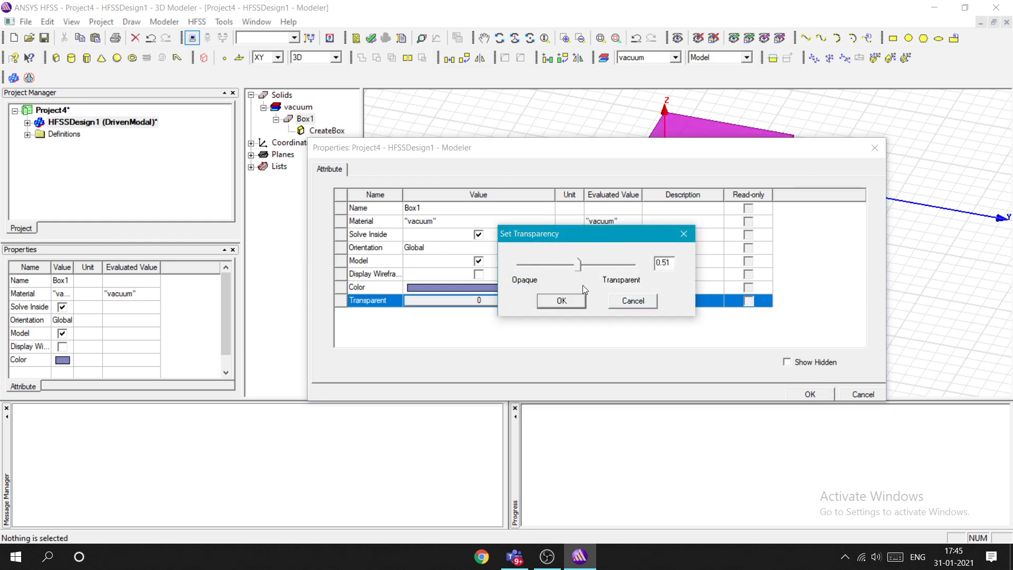
left_click(634, 302)
Make Box1 roughly half transparent and apply the attribute change.
left_click(503, 301)
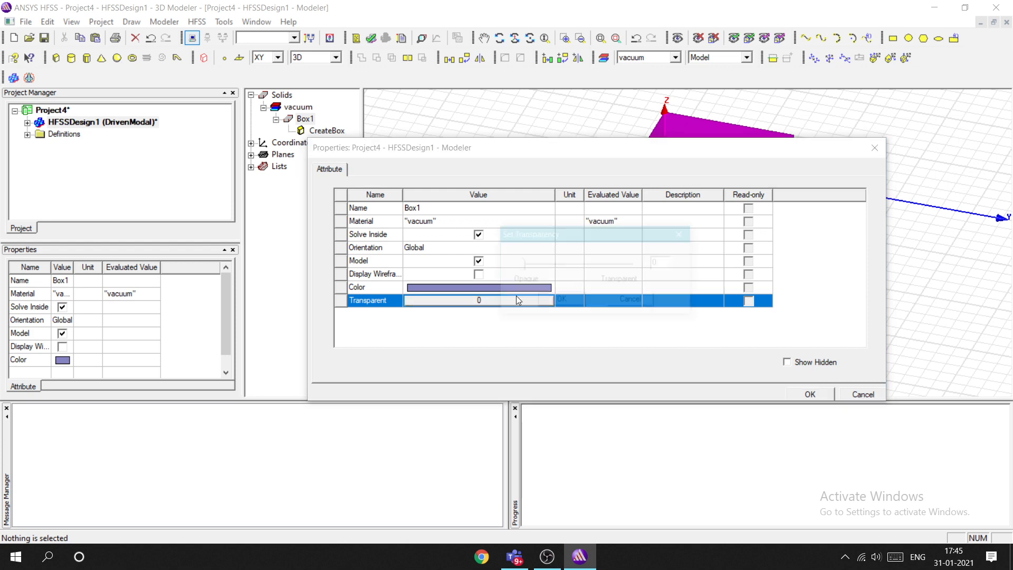
left_click(558, 265)
left_click_drag(586, 267, 575, 267)
left_click(571, 303)
left_click(799, 397)
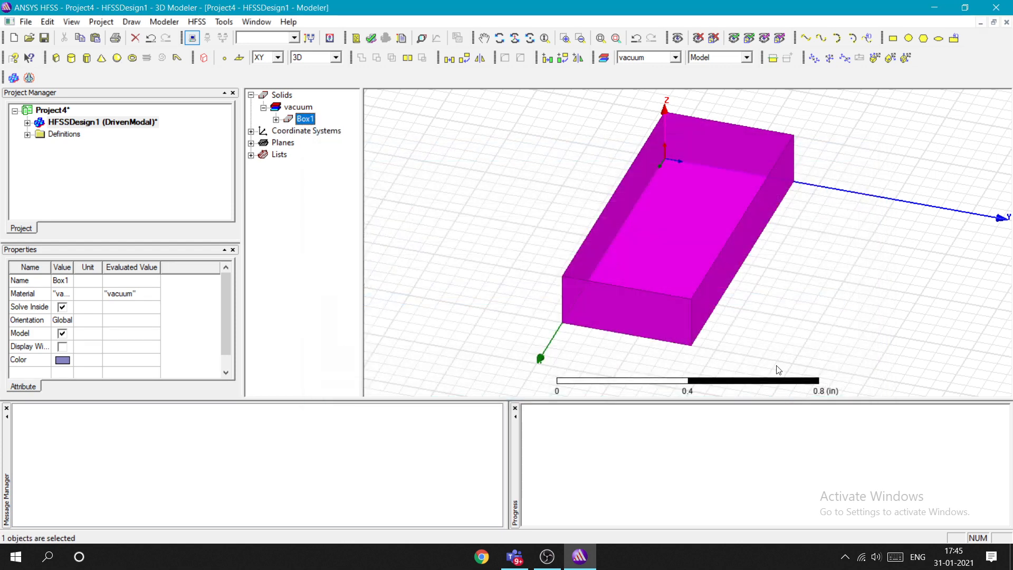
left_click(719, 323)
Compare whole-object selection with single-face selection on Box1.
left_click_drag(719, 323, 774, 226, "alt")
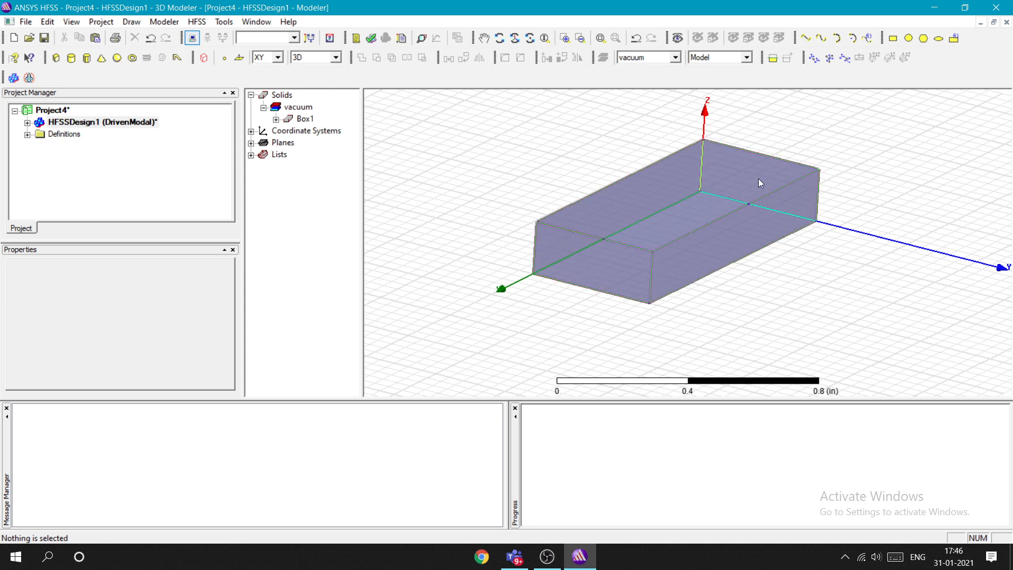
left_click(688, 194)
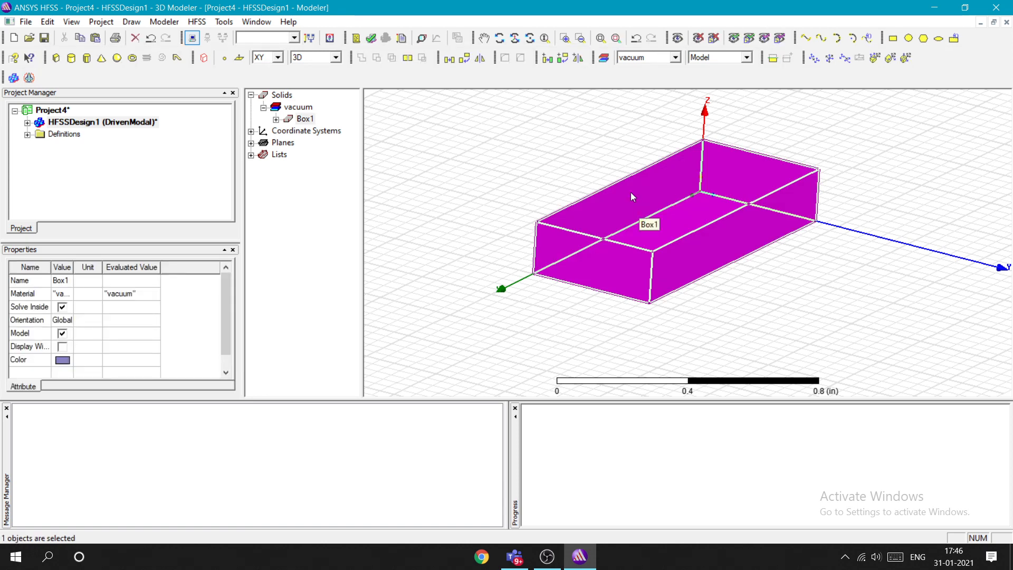
left_click(557, 198)
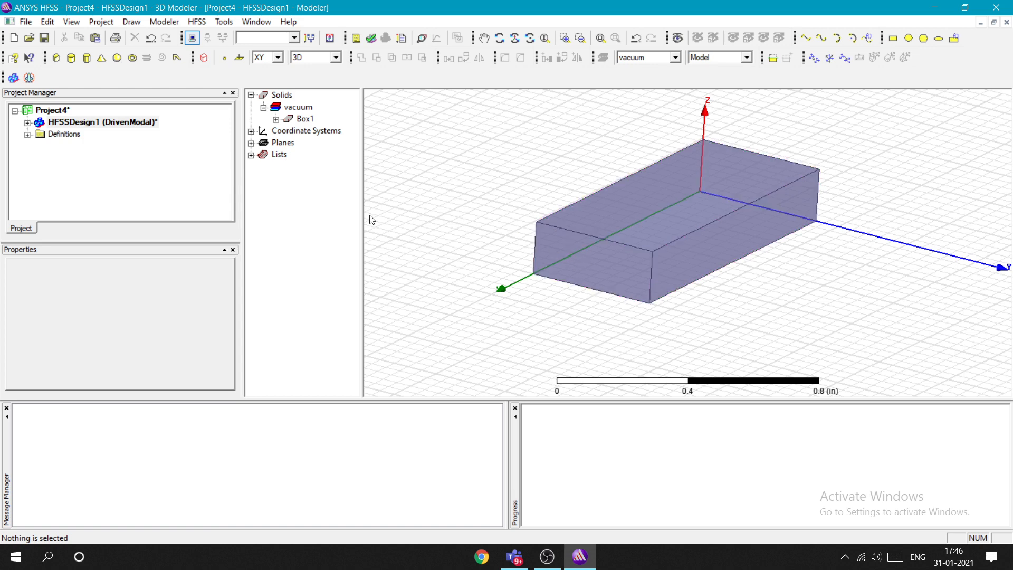
key("f")
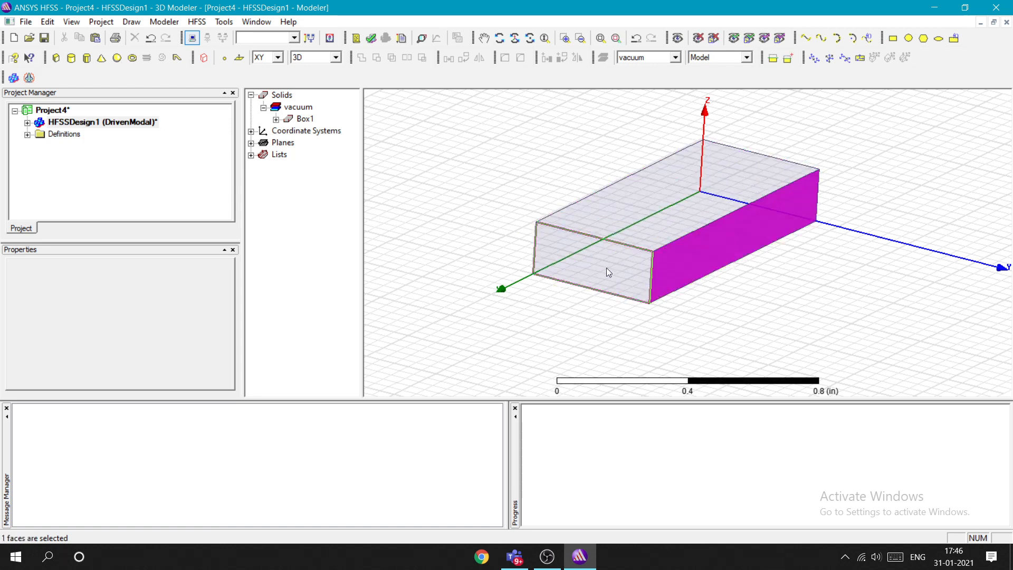
left_click(607, 267)
left_click(546, 204)
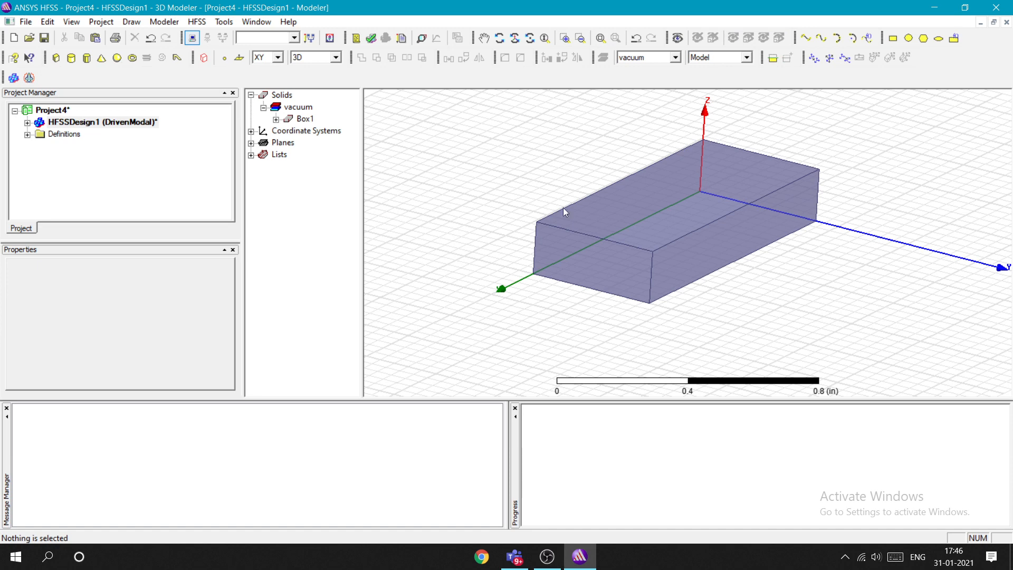
left_click(600, 273)
left_click(477, 222)
left_click(612, 275)
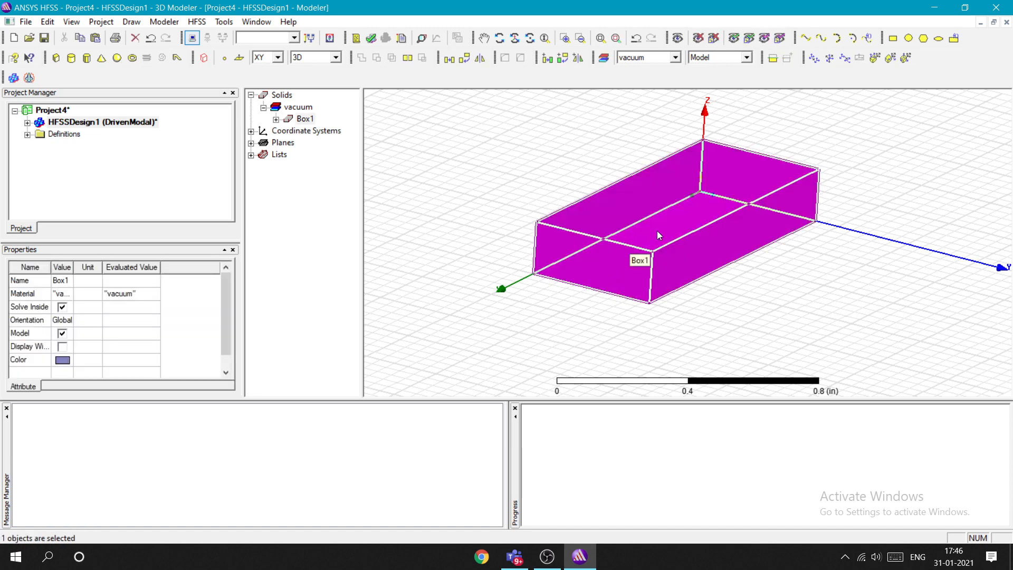
left_click(582, 172)
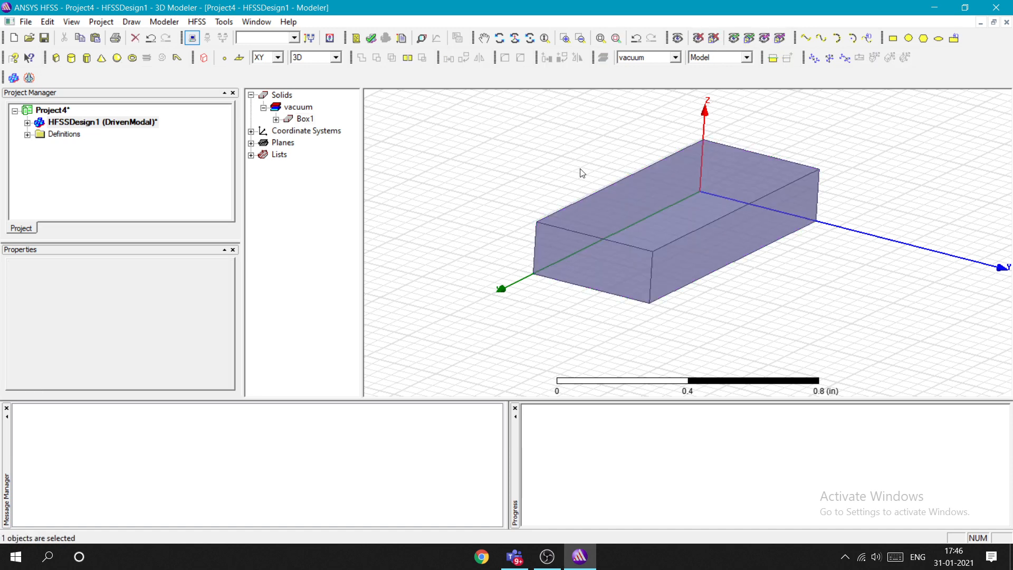
Switch to face selection and inspect the box's two end faces perpendicular to the X axis.
right_click(498, 194)
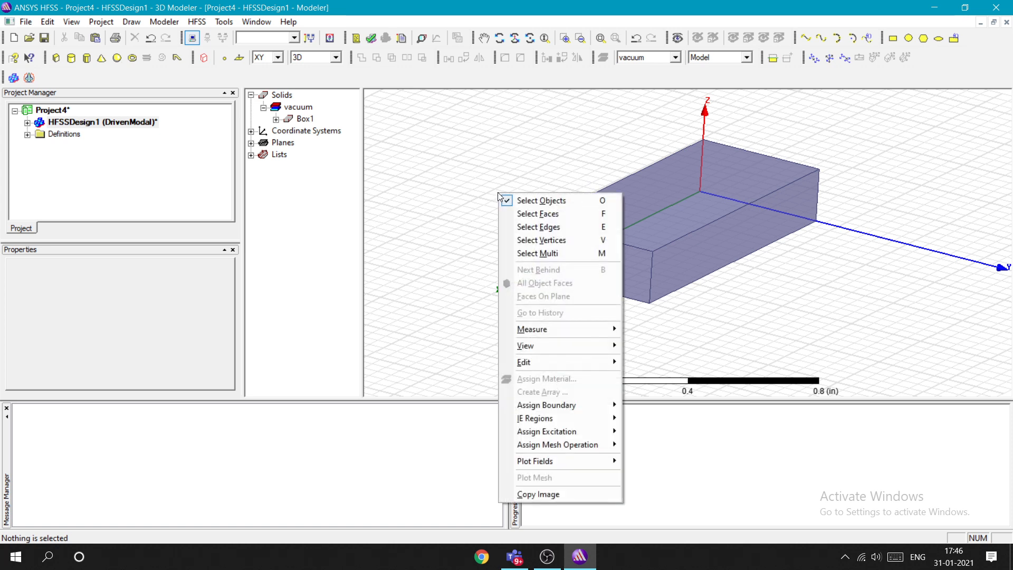
left_click(562, 213)
left_click(577, 261)
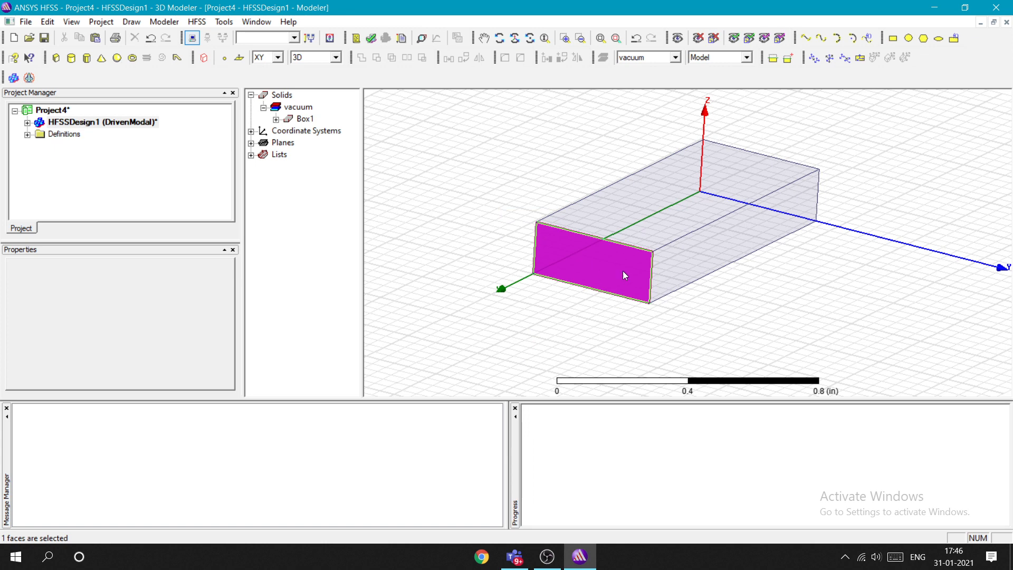
left_click_drag(631, 280, 607, 274, "alt")
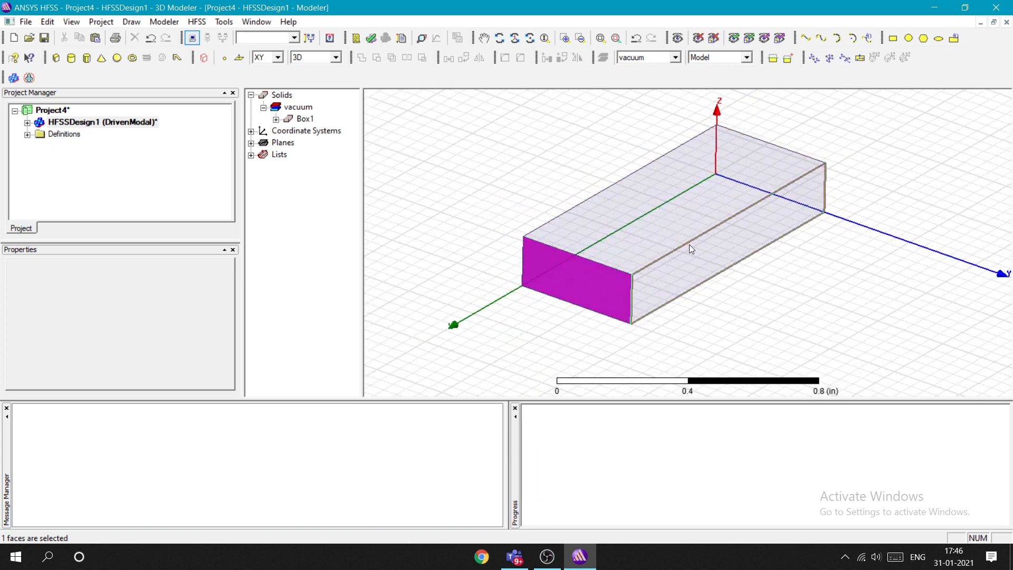
left_click(777, 156)
mouse_move(805, 183)
left_mouse_down("alt")
mouse_move(759, 194)
mouse_move(797, 172)
left_mouse_up("alt")
left_click(798, 172)
left_click_drag(827, 229, 911, 214, "alt")
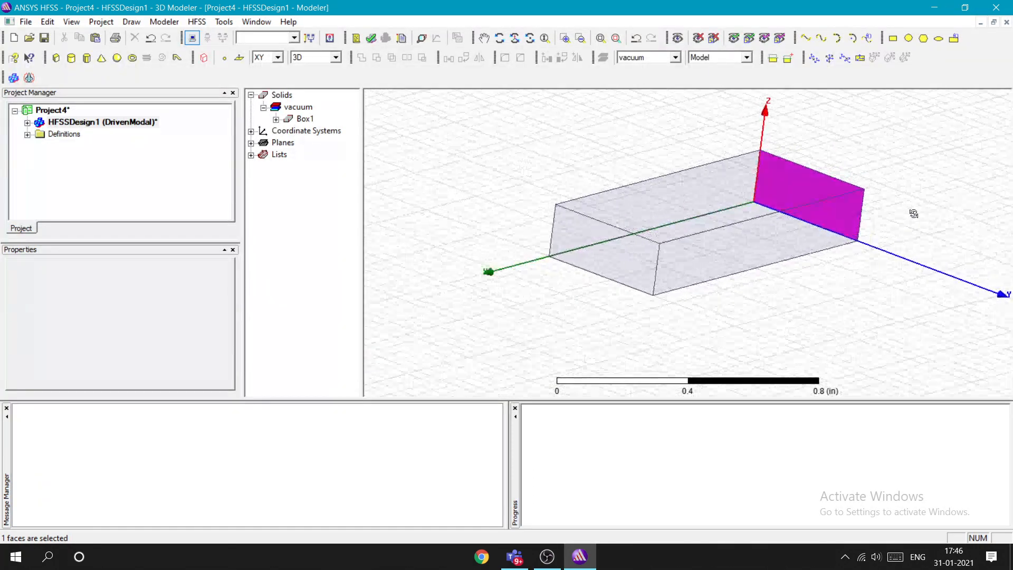
left_click(633, 255)
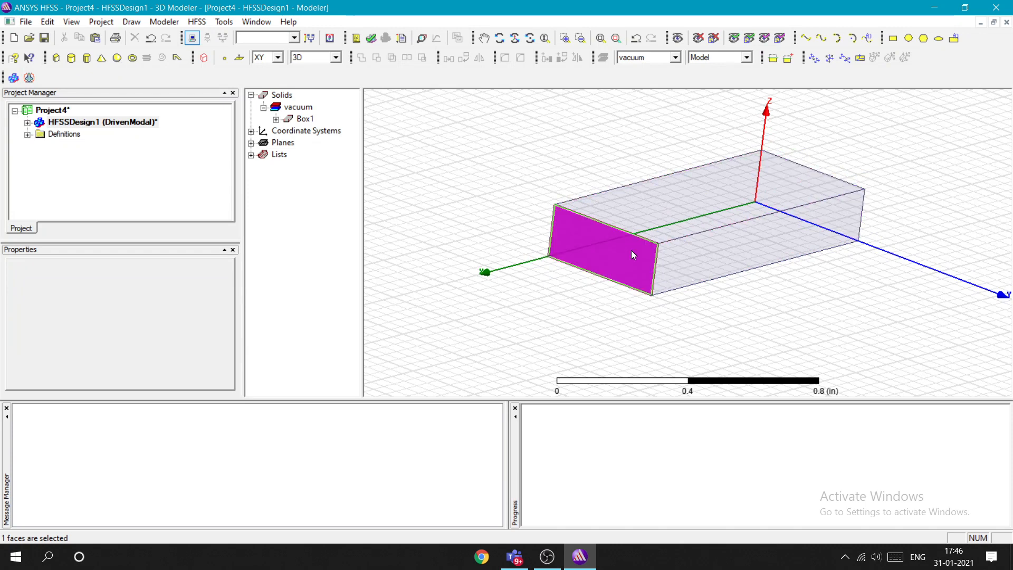
Review the boundary types available for the box's end face at X = 1 in and for the whole box.
right_click(593, 251)
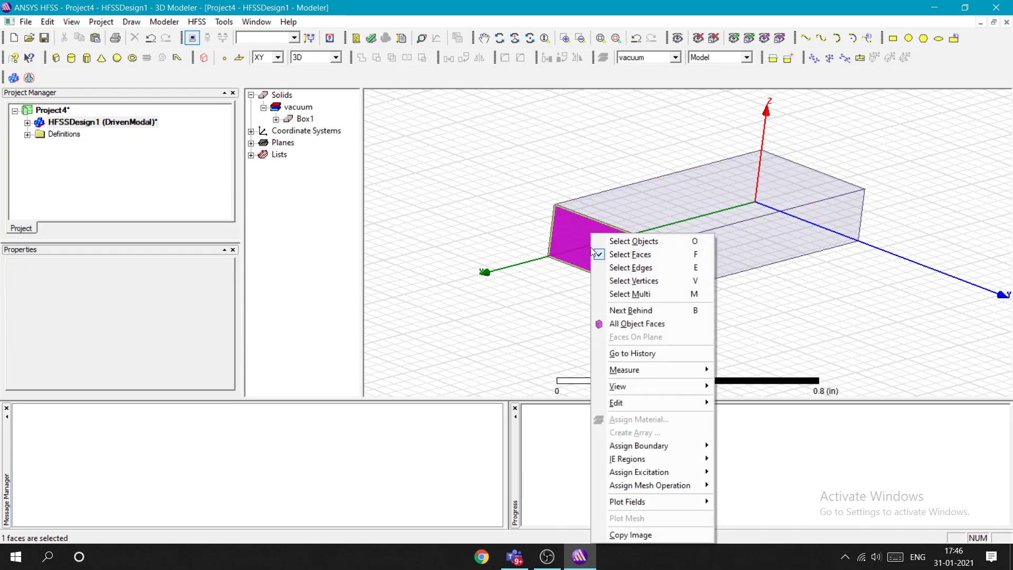
mouse_move(666, 446)
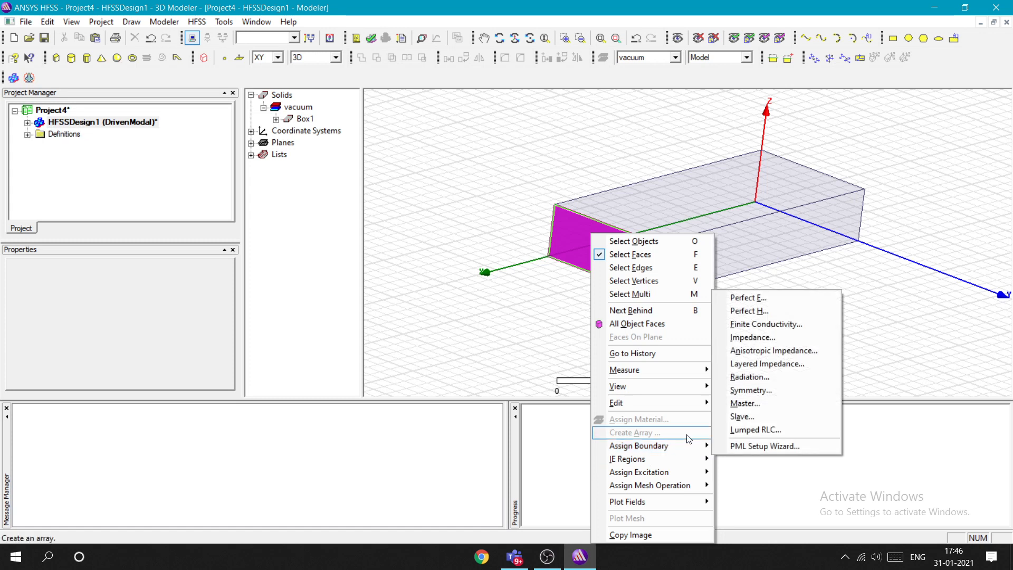
left_click(490, 314)
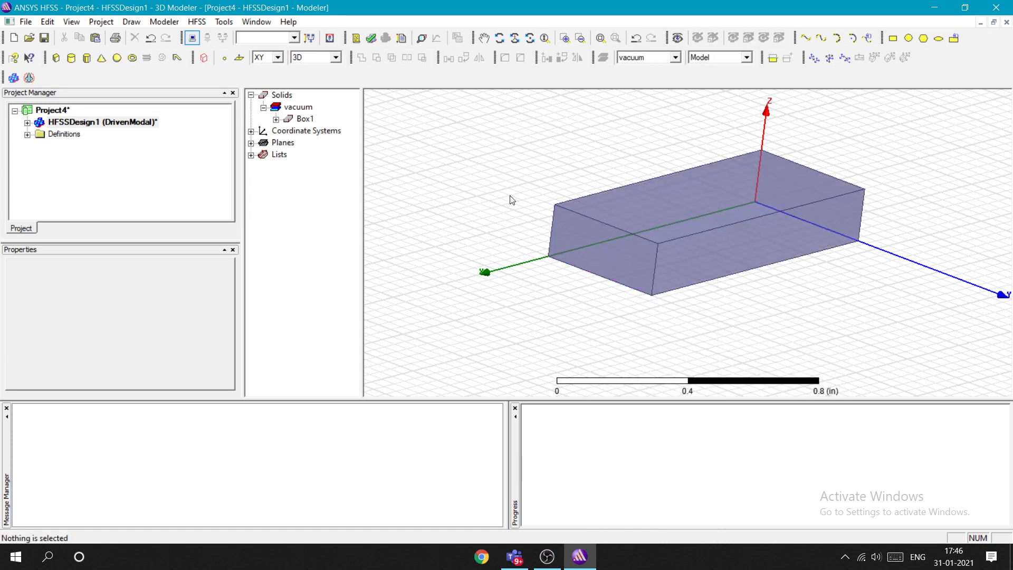
left_click(609, 216)
right_click(629, 211)
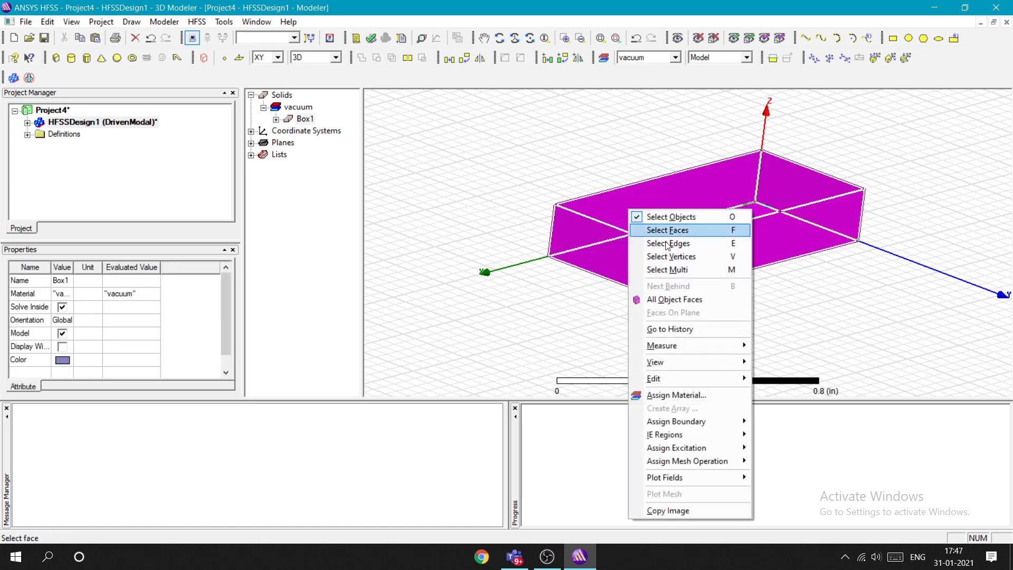
mouse_move(700, 420)
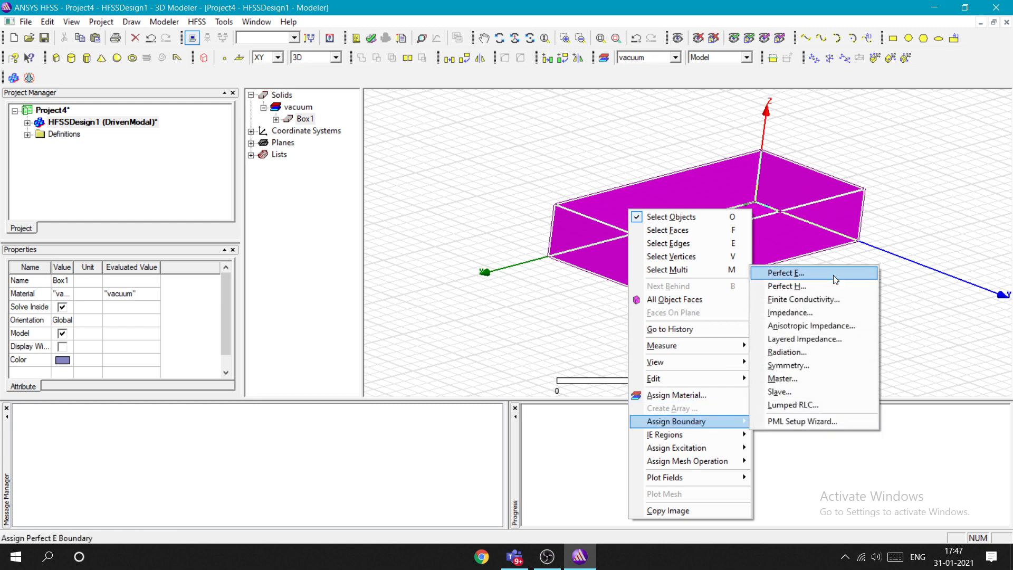
left_click(773, 286)
left_click(448, 377)
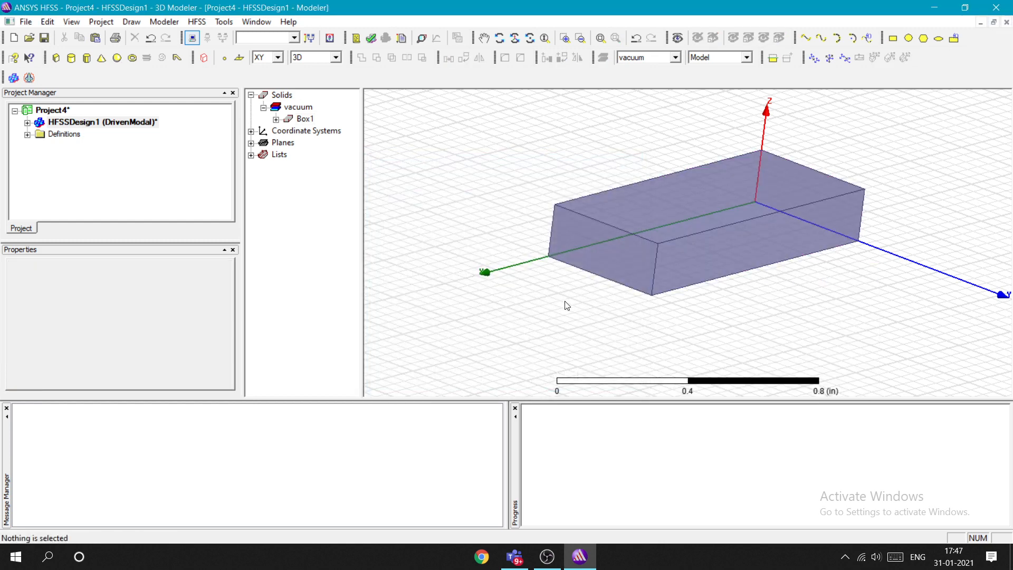
Start a wave port excitation on the box's end face at X = 1 in and set its number of modes to 5.
left_click(617, 252)
left_click(538, 185)
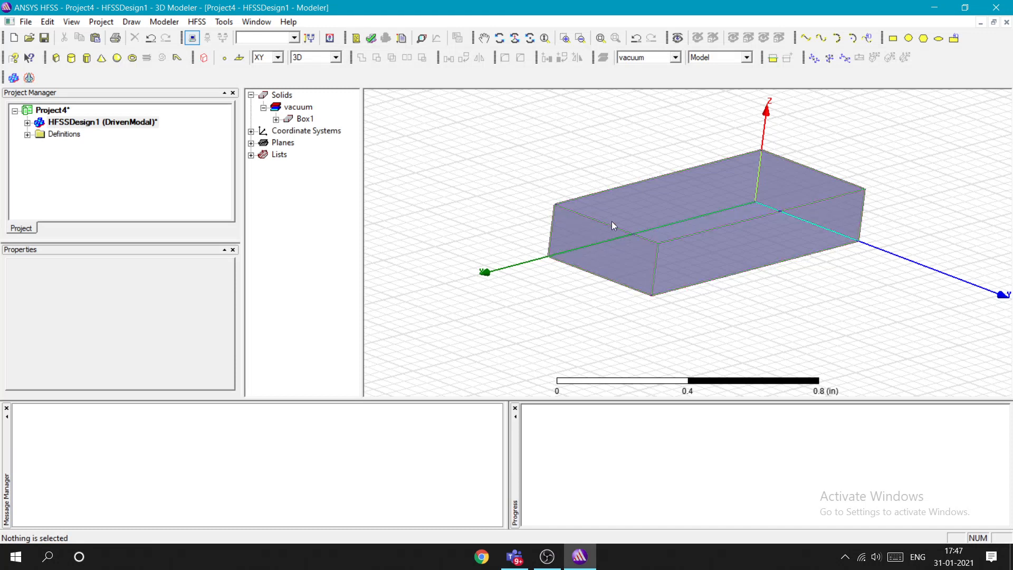
key("f")
left_click(559, 238)
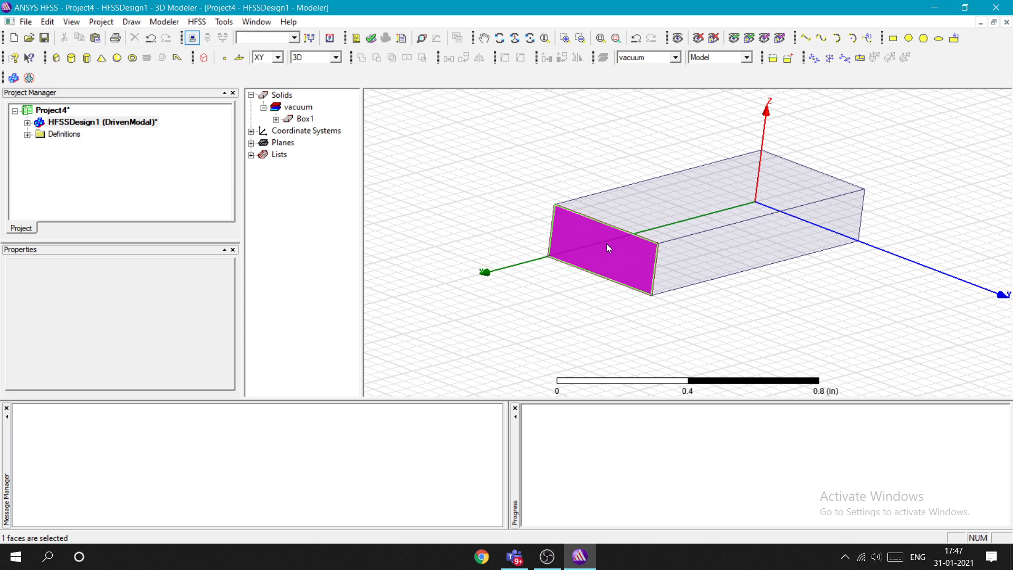
right_click(607, 243)
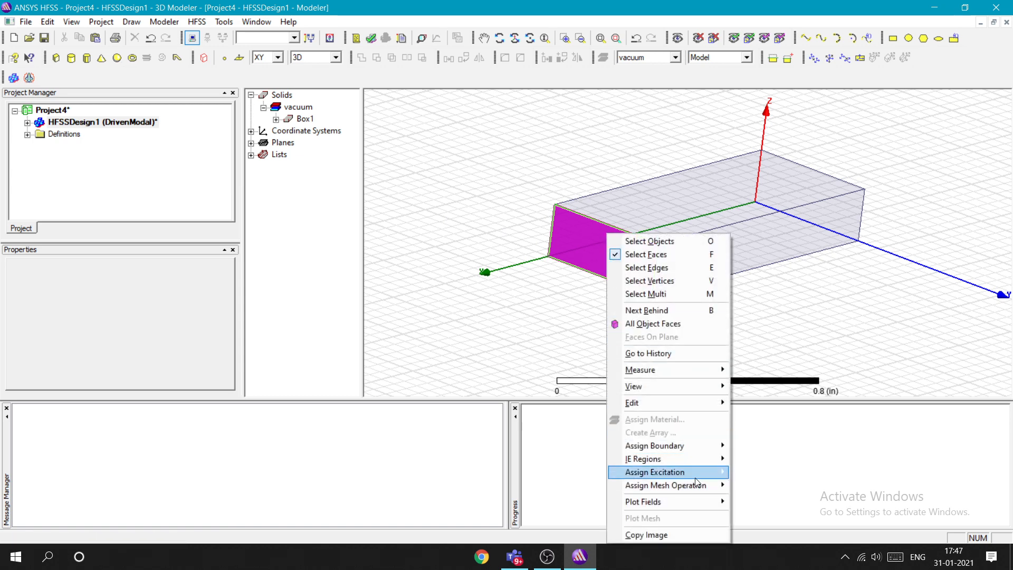
mouse_move(695, 477)
left_click(776, 381)
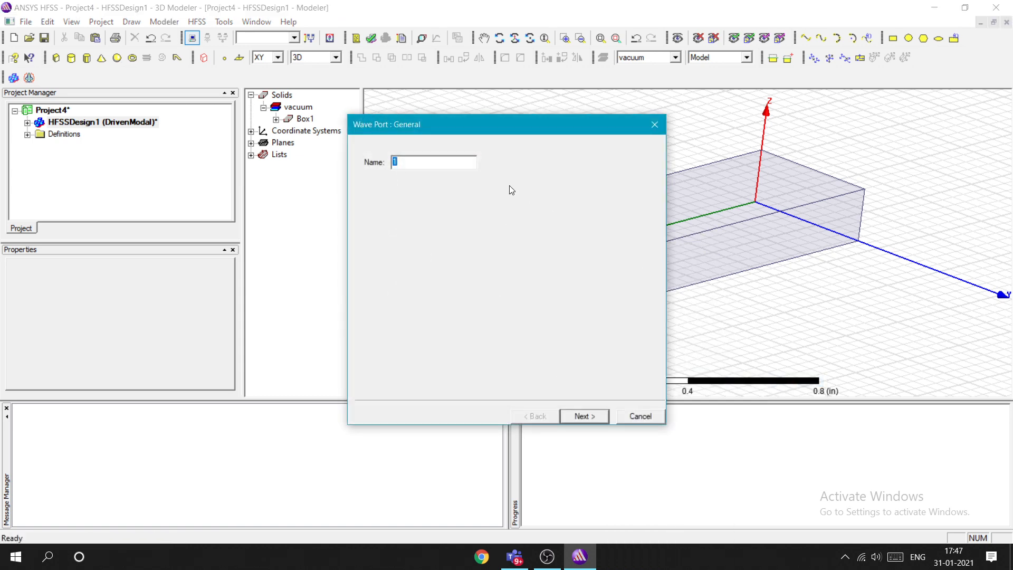
left_click(575, 423)
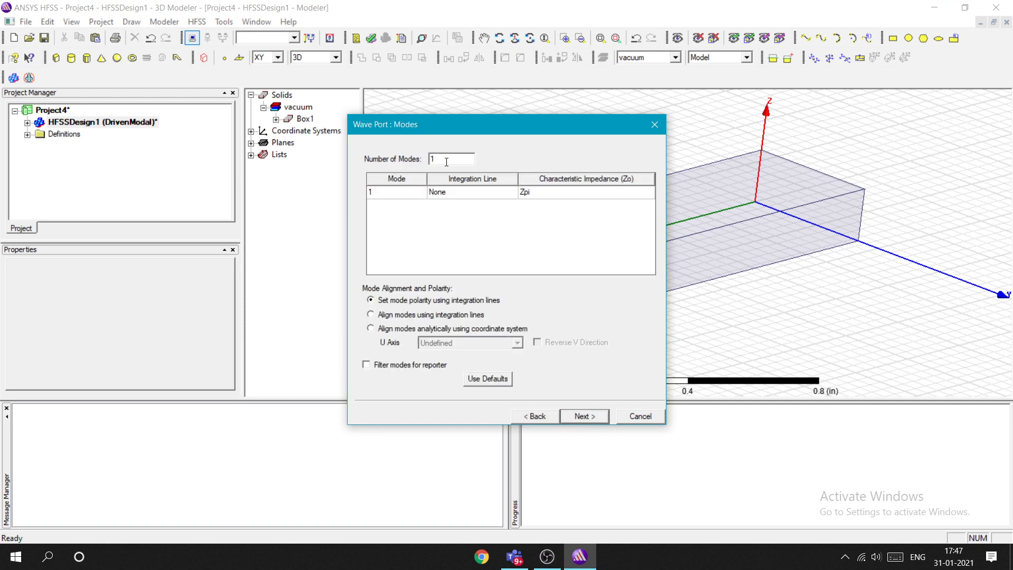
type("5")
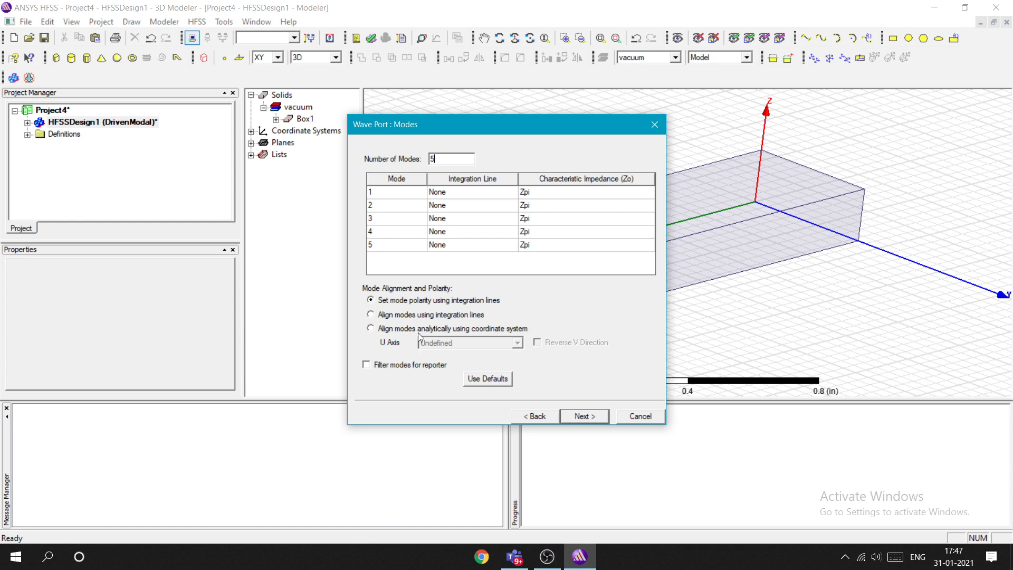
Align the port's modes analytically, draw the U axis from 1, 0.21, 0.17 in down the face's centre to its lower edge, and finish the port.
left_click(372, 328)
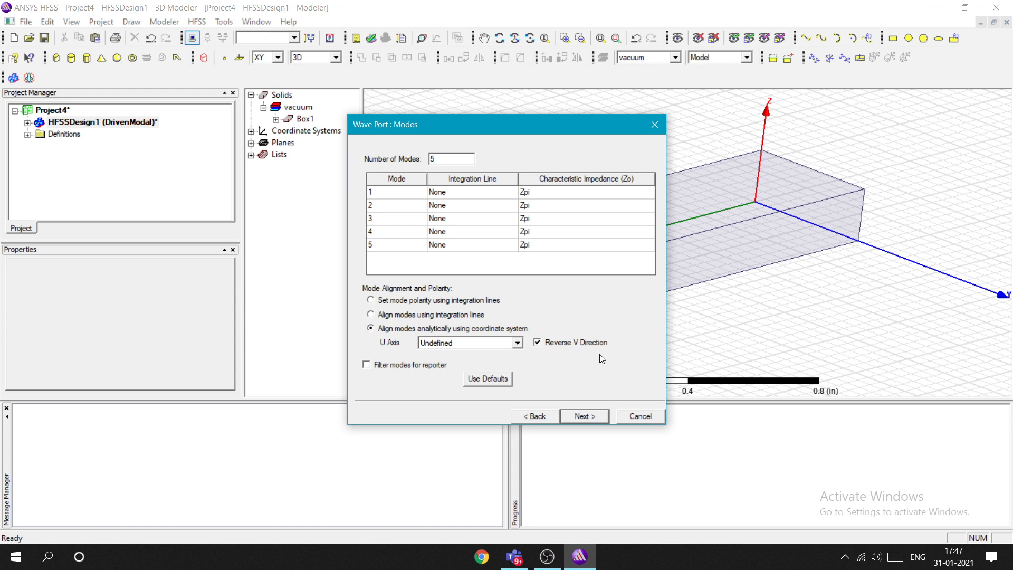
left_click(517, 343)
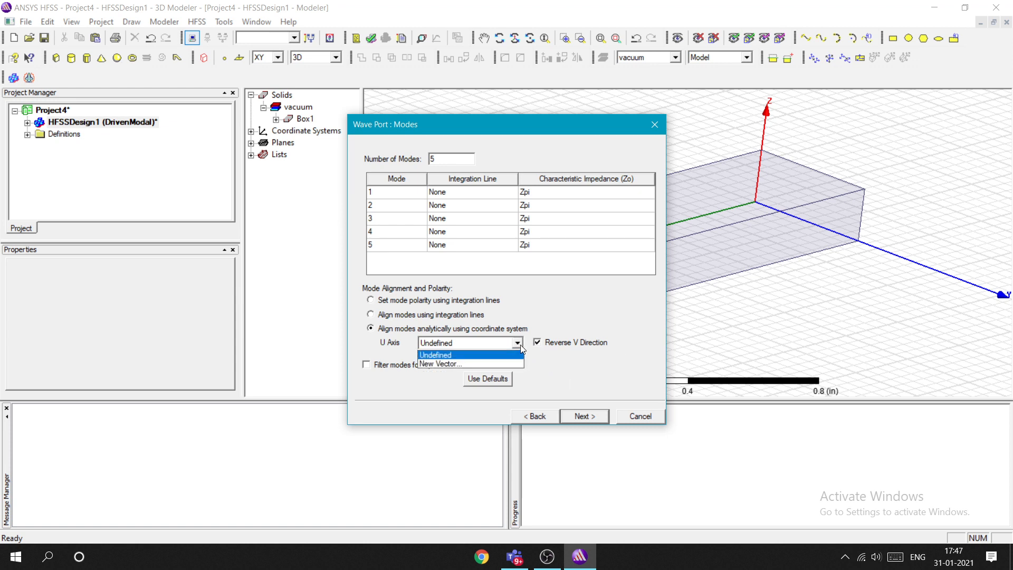
left_click(441, 364)
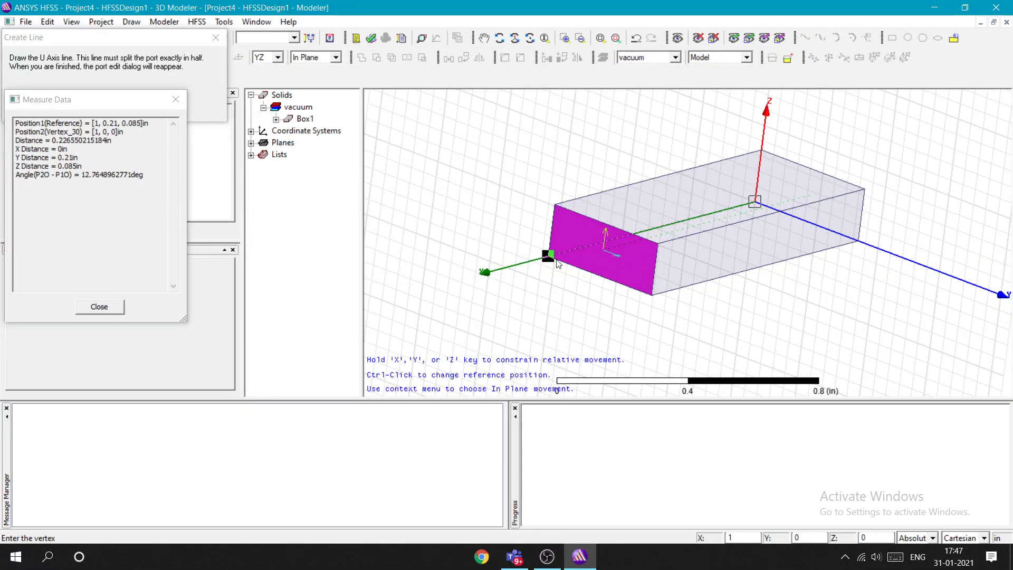
left_click(606, 225)
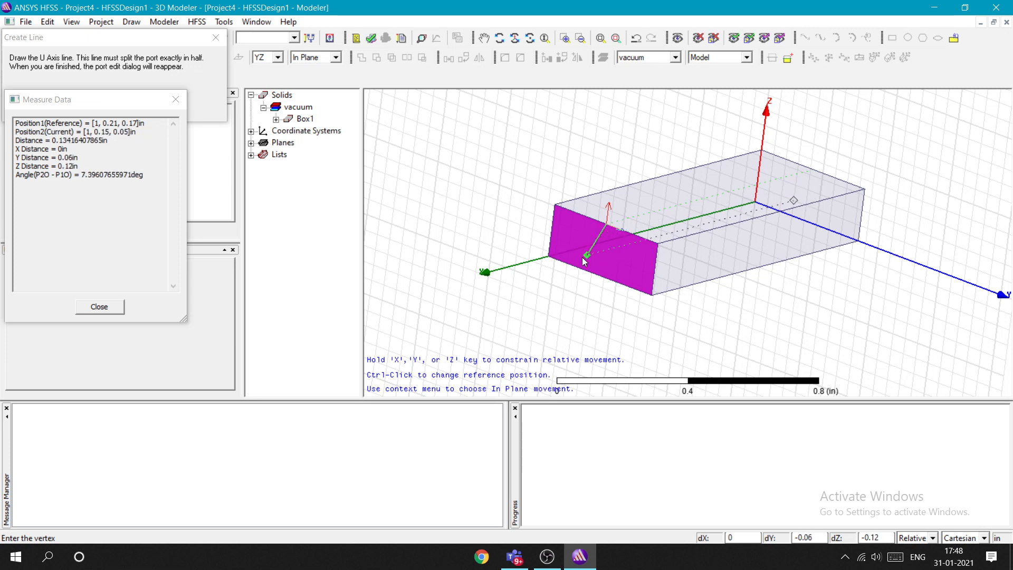
left_click(605, 277)
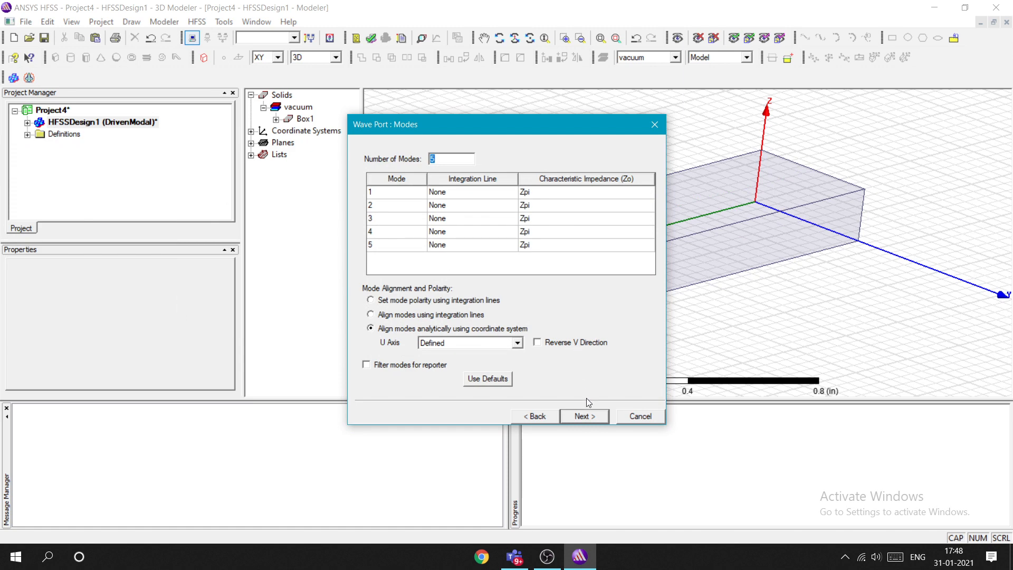
left_click(587, 415)
left_click(584, 416)
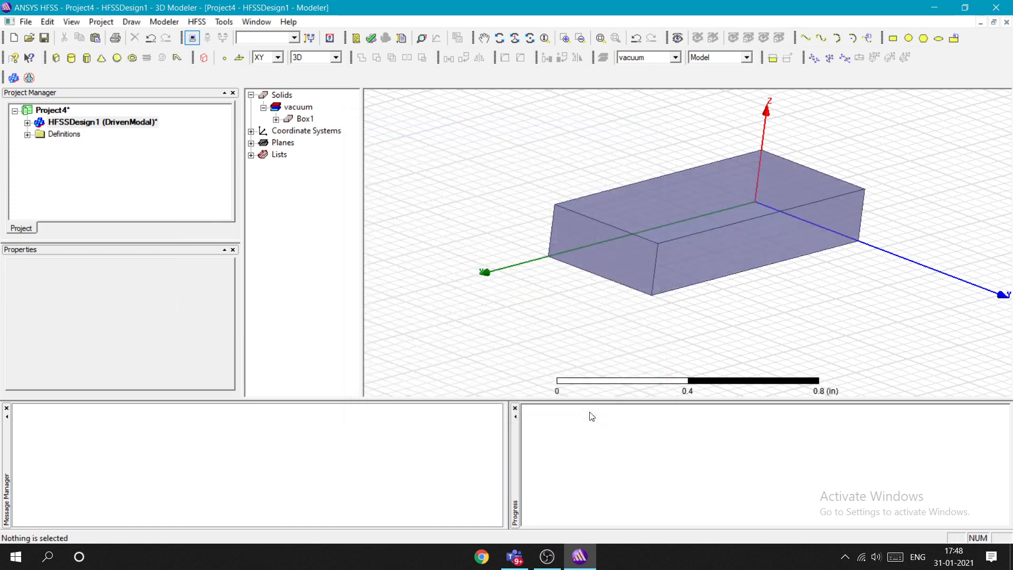
Start a wave port on the opposite end face at X = 0 and set its number of modes to 5.
left_click_drag(782, 294, 760, 253, "alt")
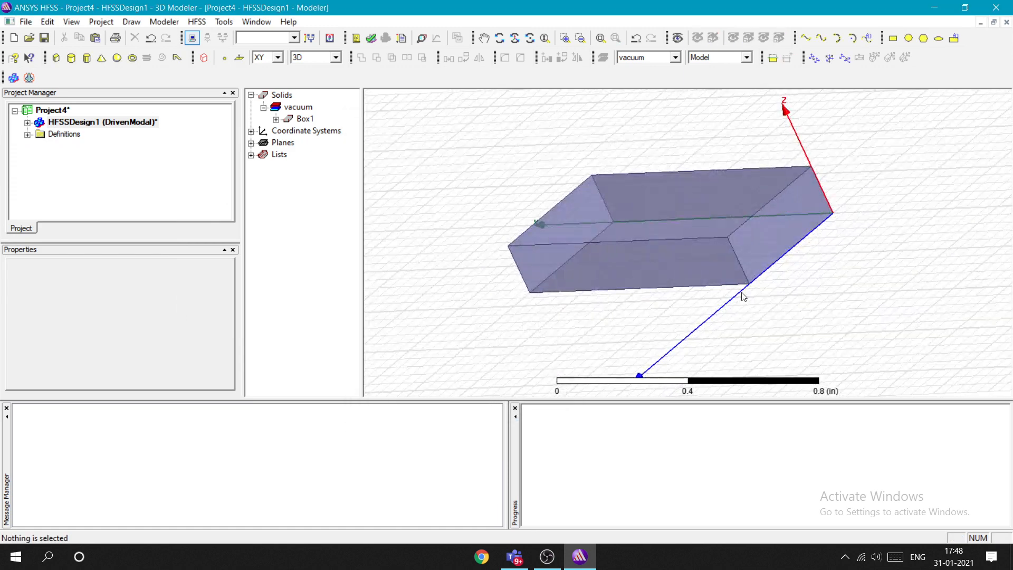
key("f")
left_click(765, 248)
right_click(765, 247)
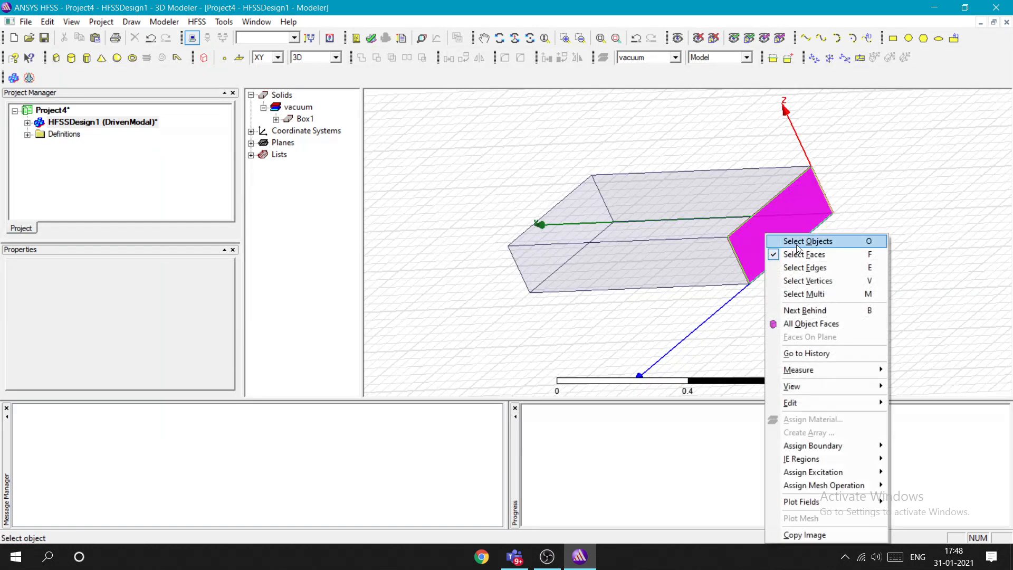
mouse_move(857, 472)
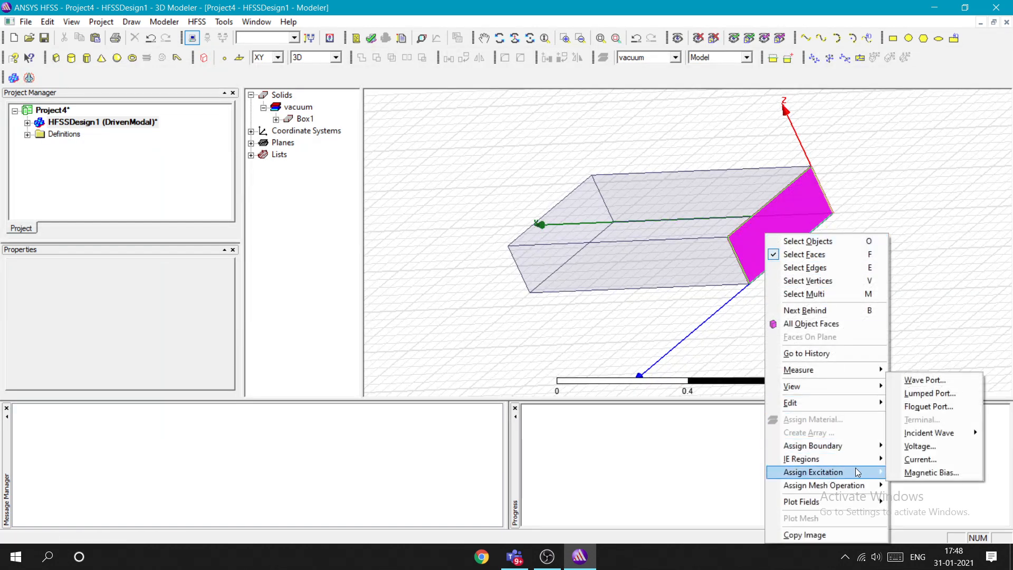
left_click(925, 380)
left_click(602, 416)
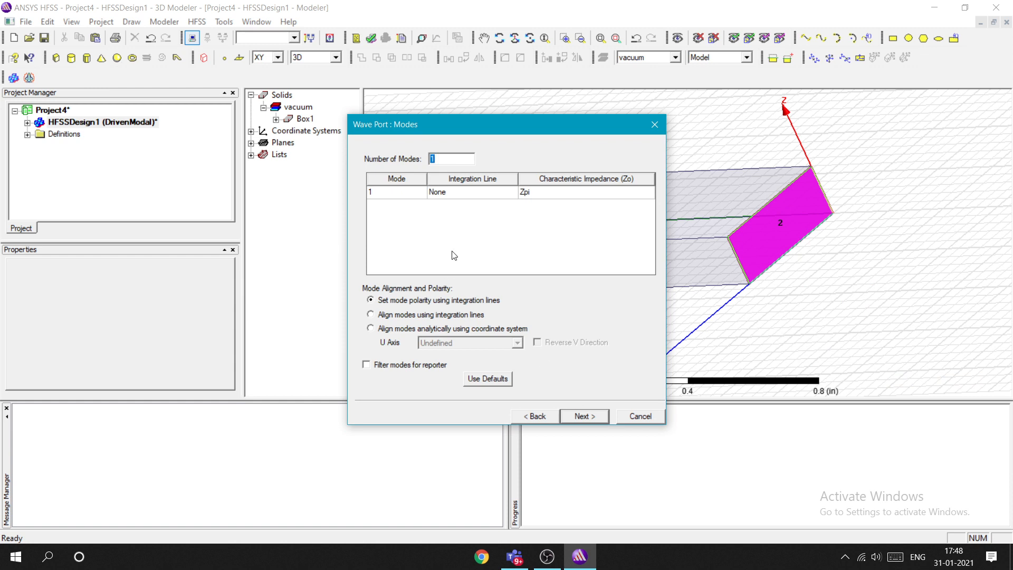
type("5")
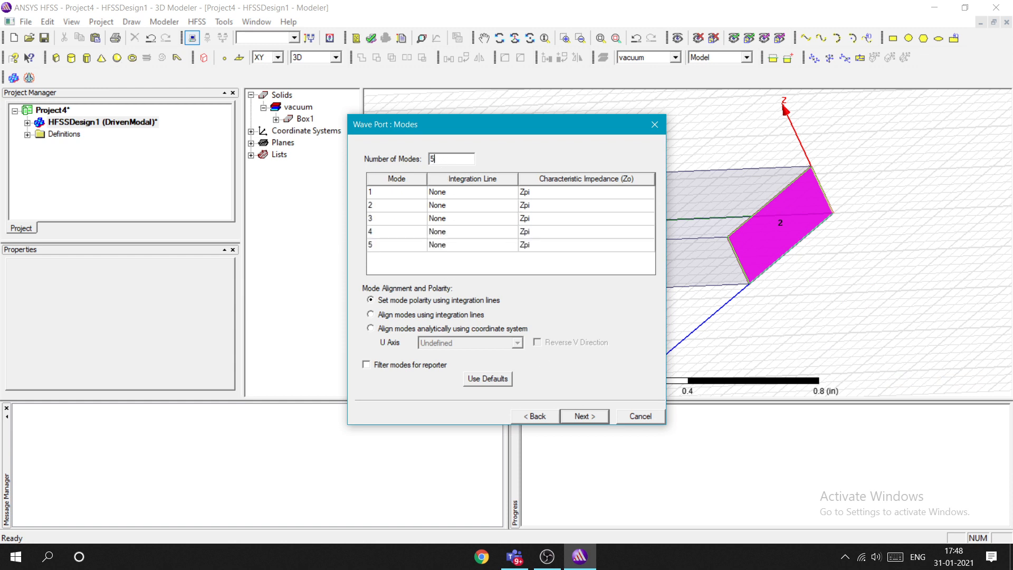
Align the port's modes analytically, draw the U axis from 0, 0.21, 0.17 in to the lower edge's centre at 0, 0.21, 0 in, and finish the port.
left_click(375, 329)
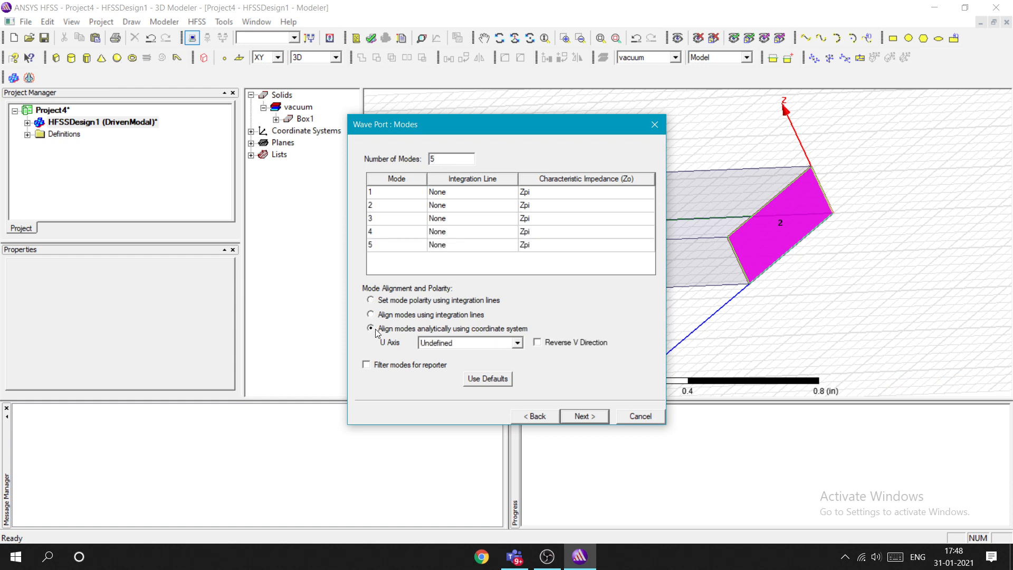
left_click(517, 343)
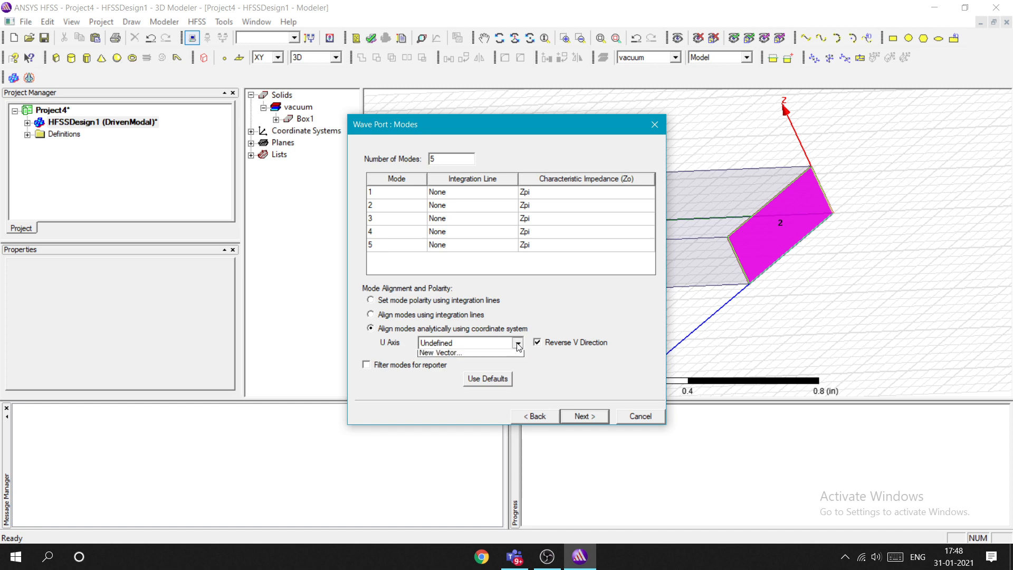
left_click(469, 364)
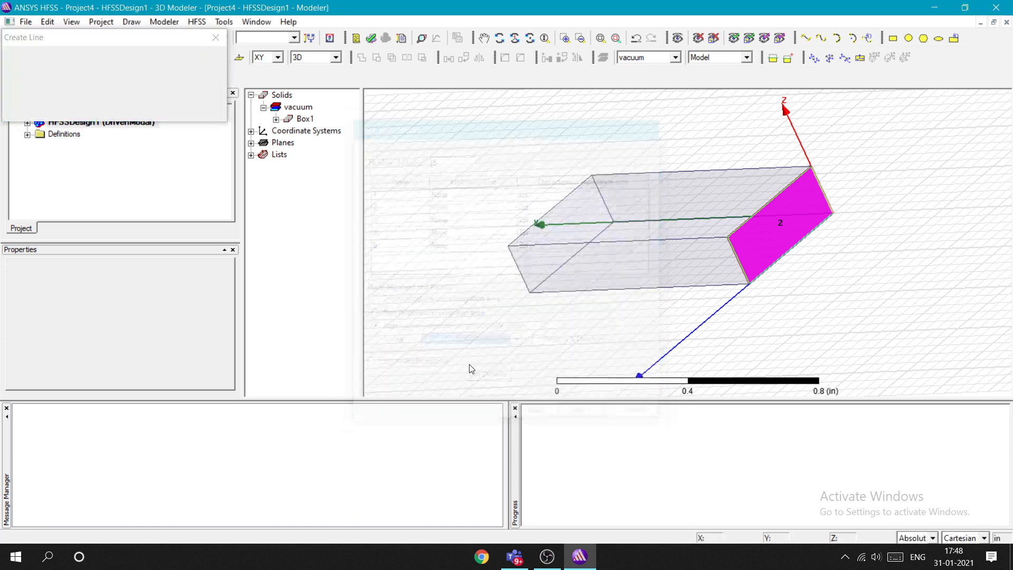
left_click(771, 206)
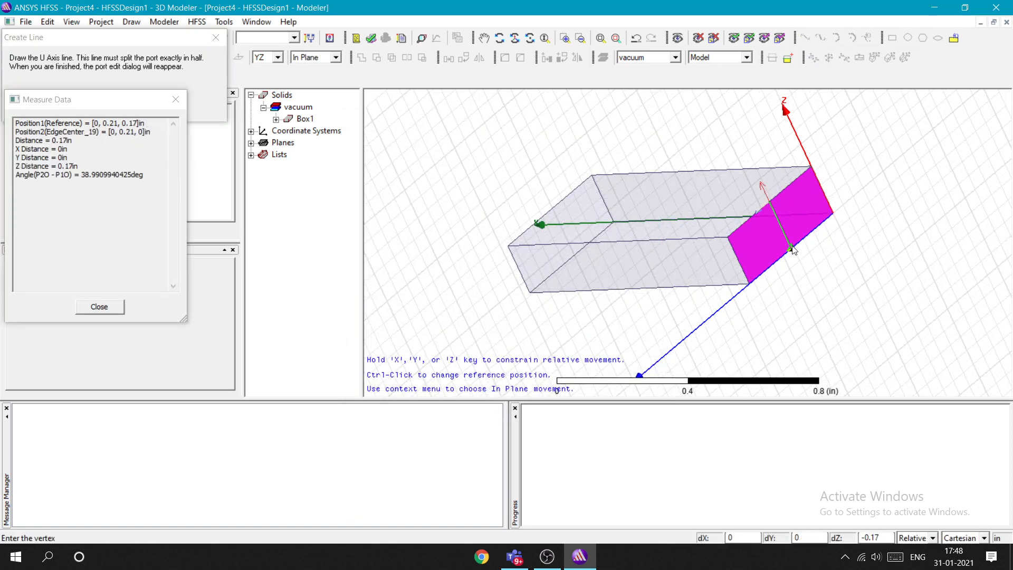
left_click(792, 248)
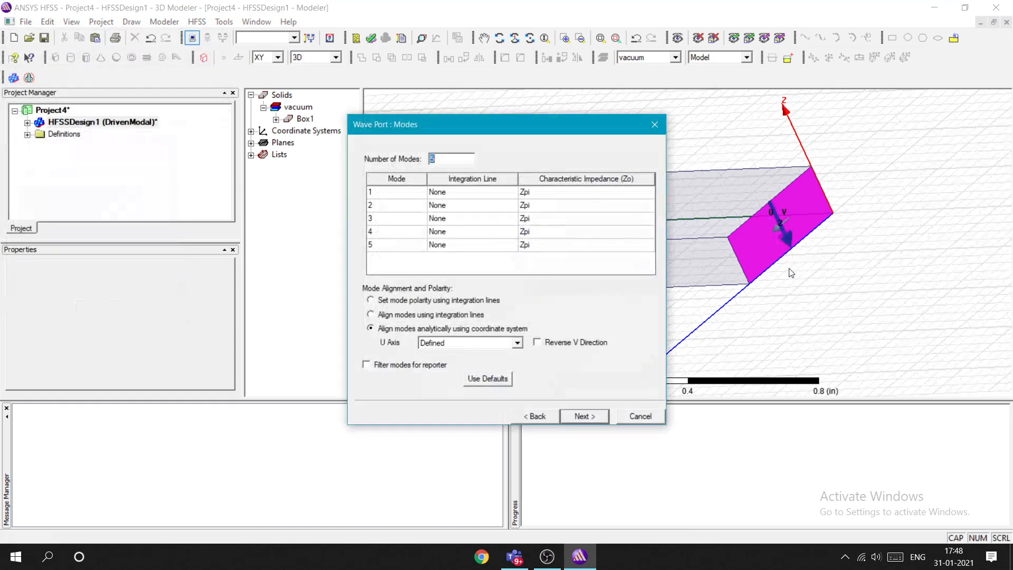
left_click(580, 417)
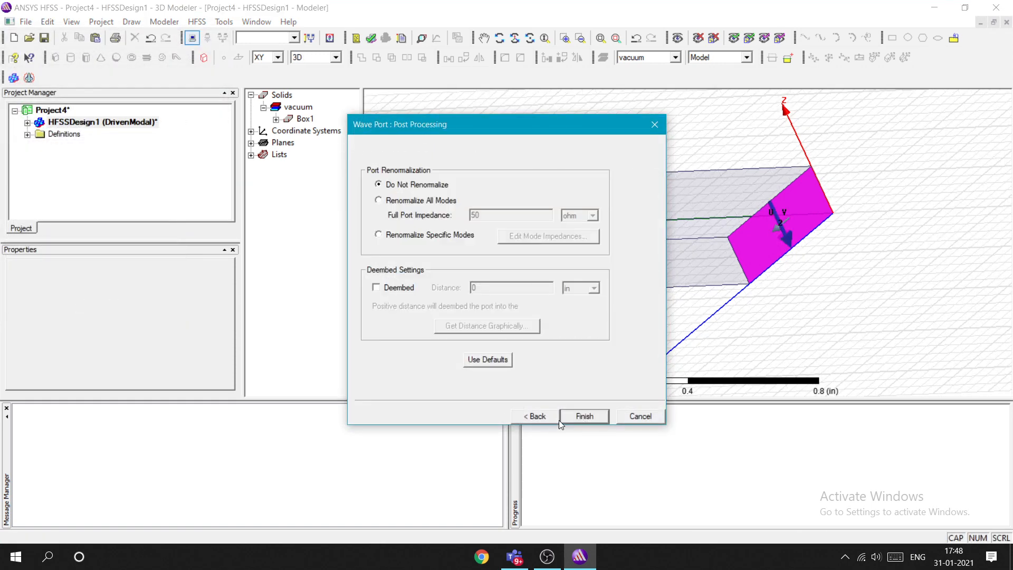
left_click(580, 417)
mouse_move(576, 336)
left_mouse_down("alt")
mouse_move(606, 330)
mouse_move(588, 348)
mouse_move(574, 343)
left_mouse_up("alt")
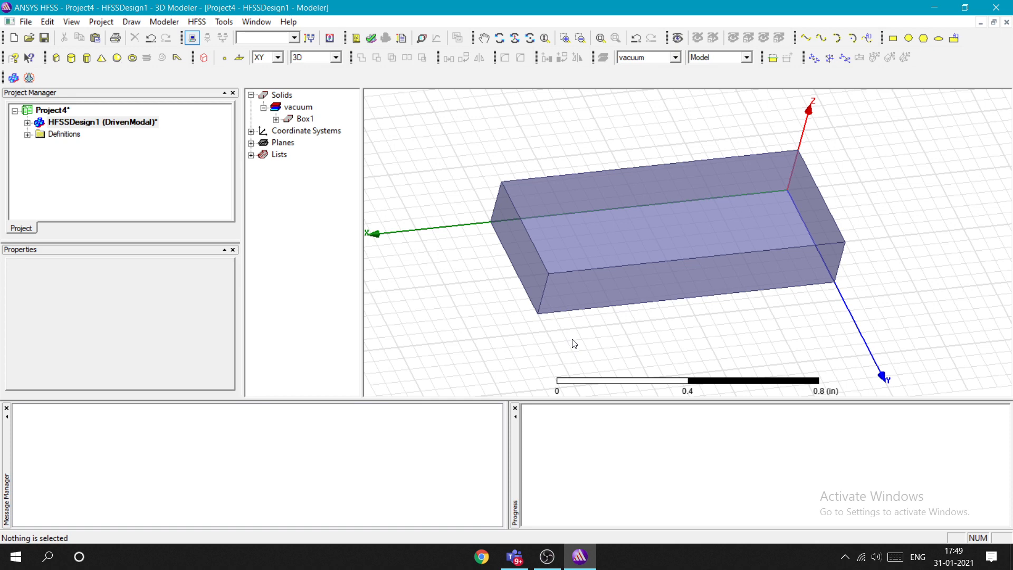
Add a driven solution setup with a solution frequency of 20 GHz.
left_click(421, 38)
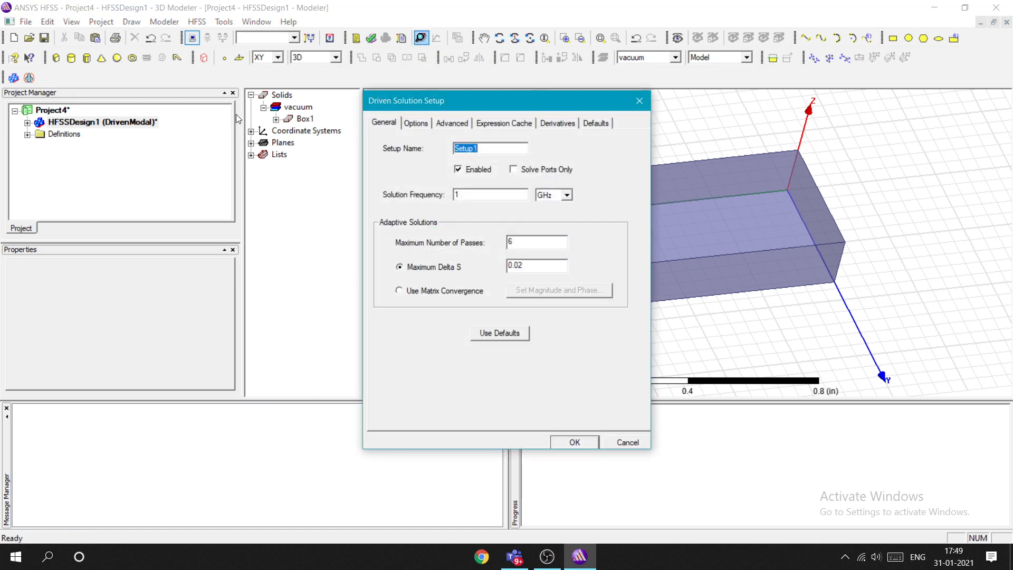
left_click(488, 195)
type("20")
left_click(575, 442)
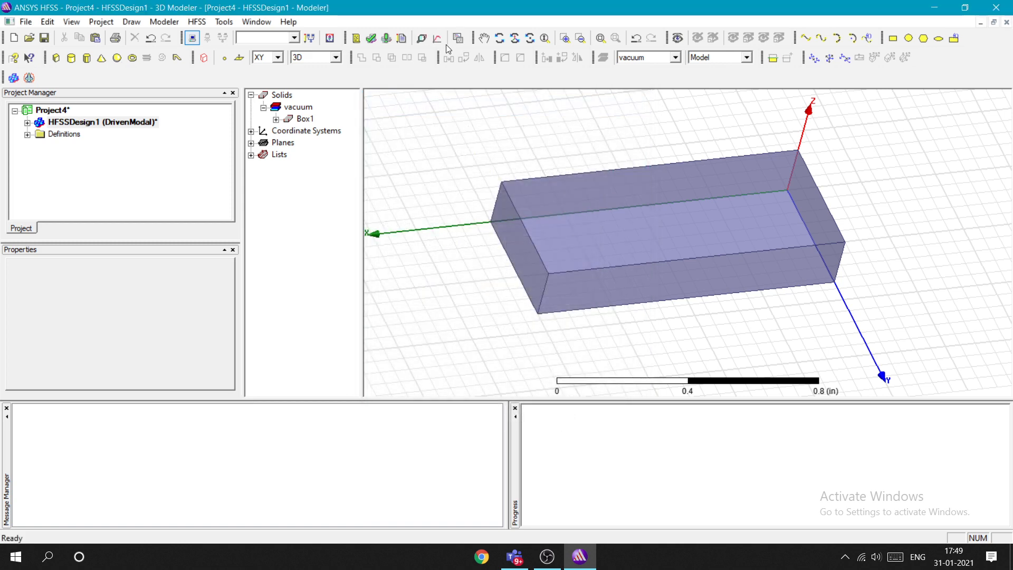
Add an interpolating linear-step frequency sweep to Setup1 from 10 to 35 GHz with a 0.2 GHz step size.
left_click(437, 39)
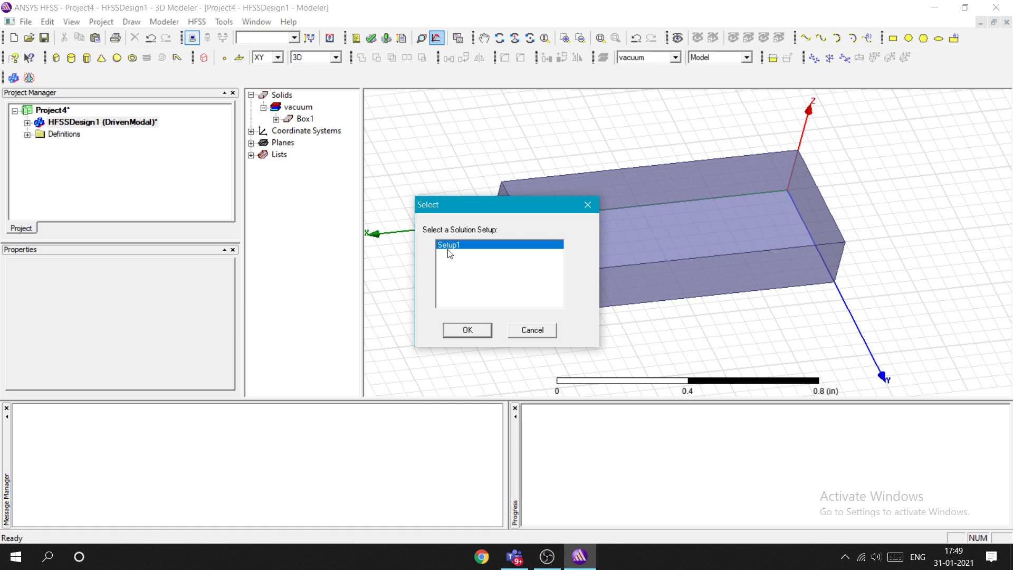
left_click(474, 329)
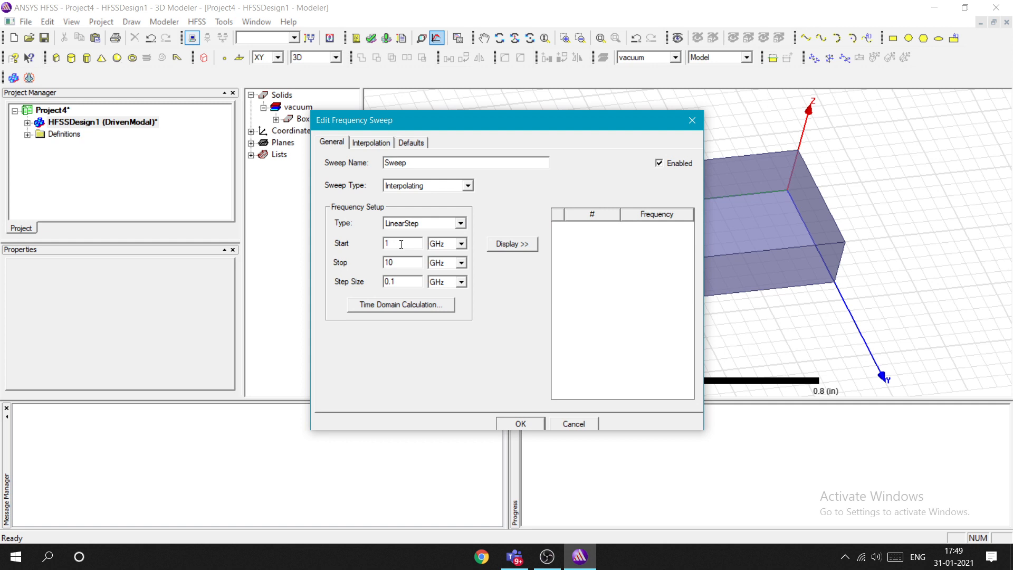
type("0")
key("BackSpace")
key("BackSpace")
type("35")
left_click(416, 282)
key("BackSpace")
type("2")
left_click(534, 423)
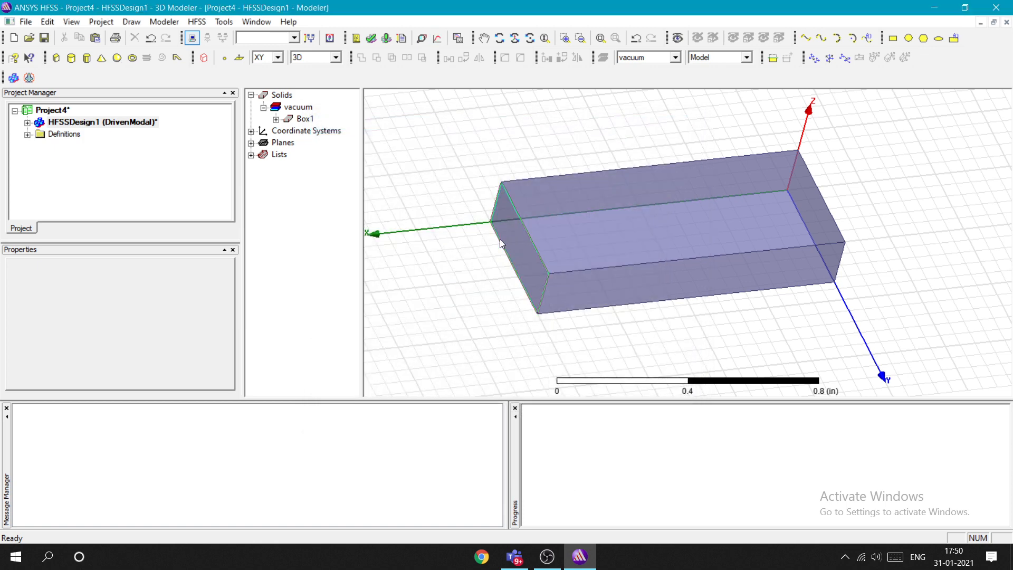
Inspect the design's analysis setup and sweep, and check which box faces wave ports 1 and 2 are assigned to.
left_click(28, 123)
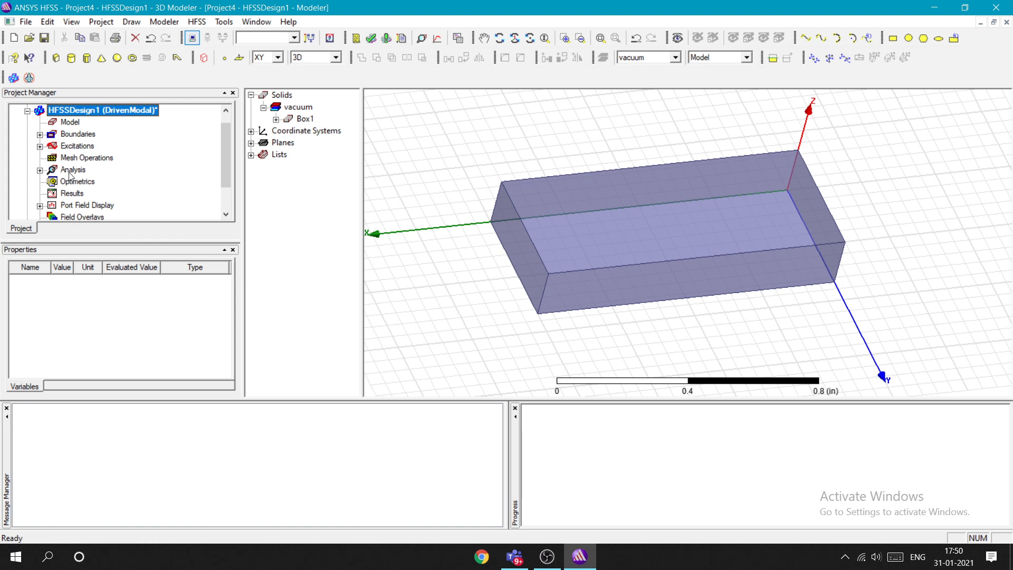
left_click(40, 170)
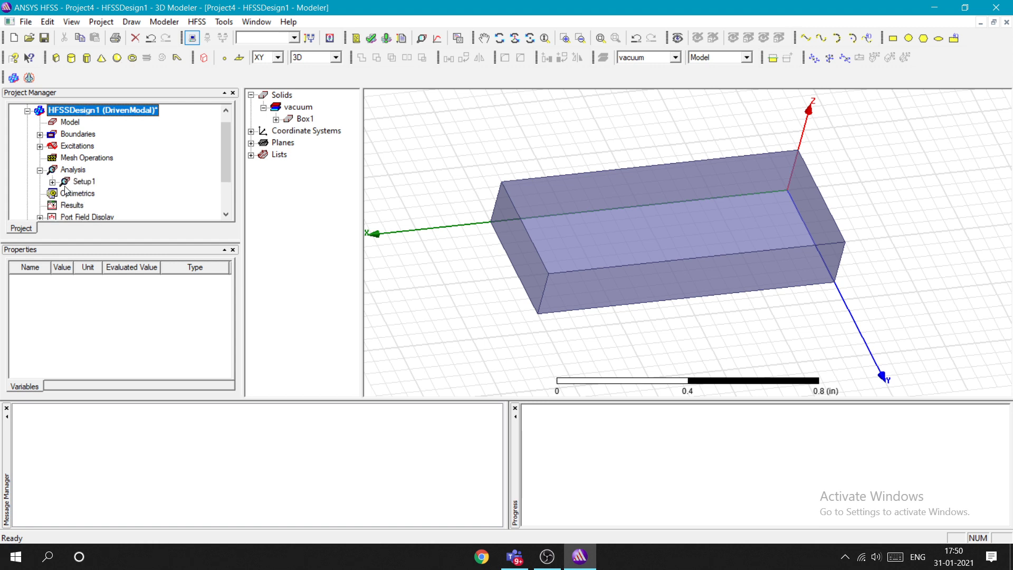
left_click(52, 182)
left_click(40, 147)
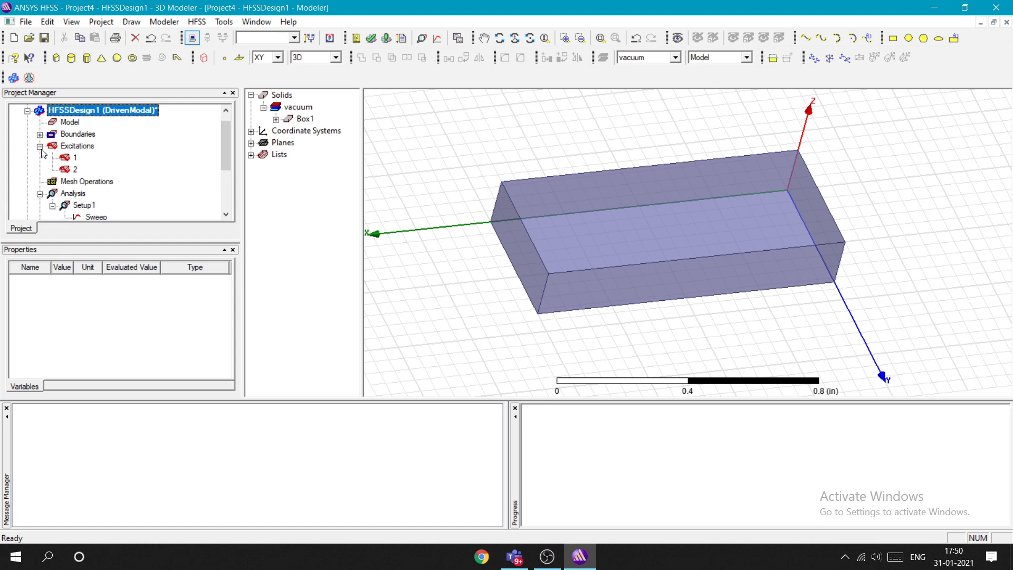
left_click(75, 157)
left_click(75, 169)
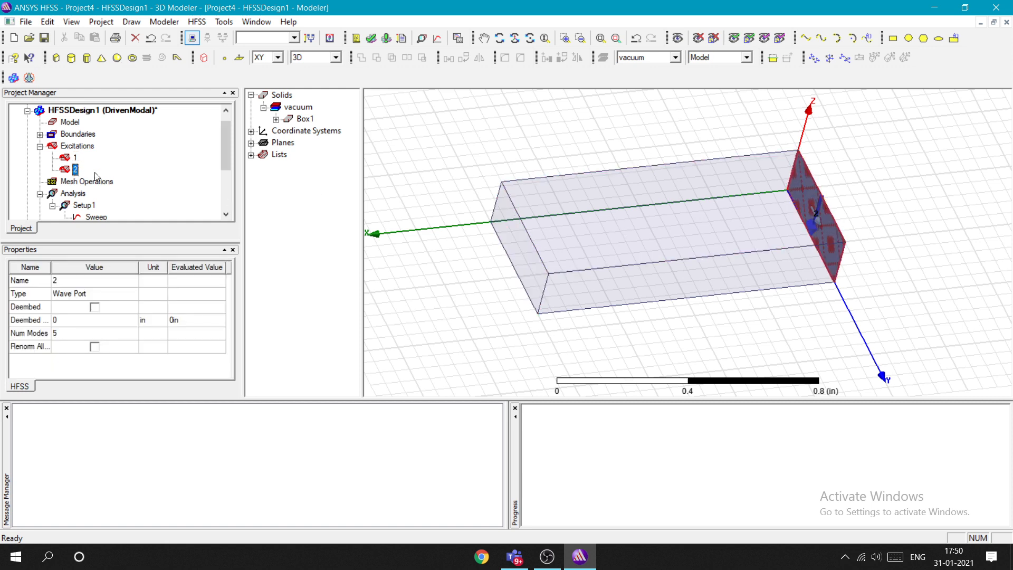
left_click(76, 158)
left_click(76, 169)
left_click(436, 302)
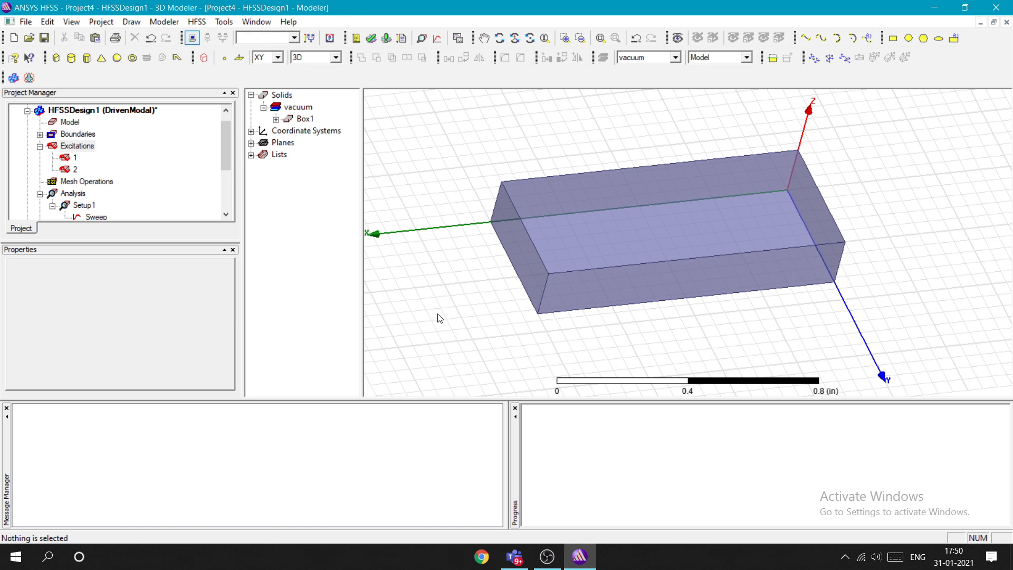
Run the validation check on the design and analyze it, saving the project as Project4.hfss in the Projects folder.
left_click(370, 38)
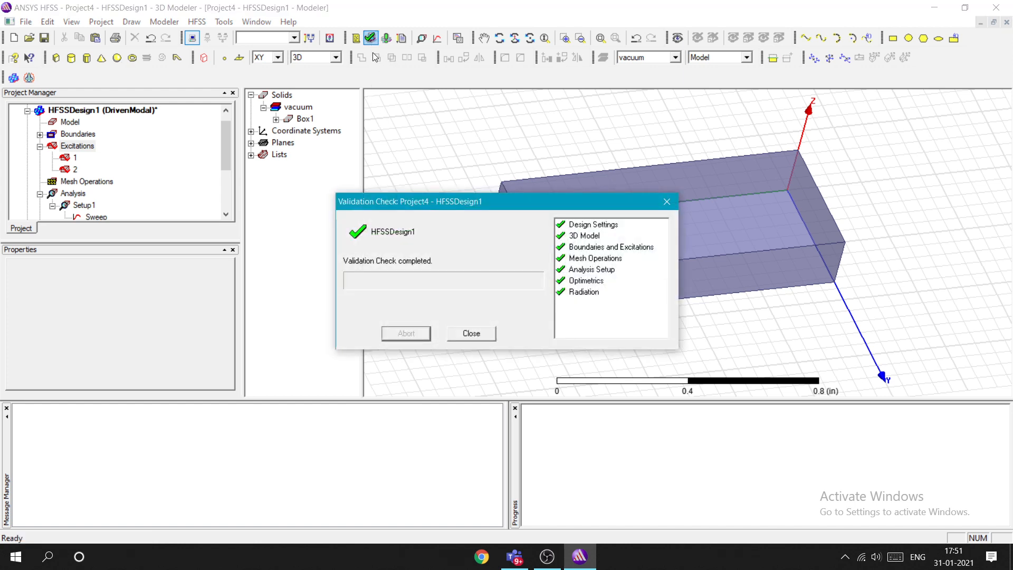
left_click(482, 338)
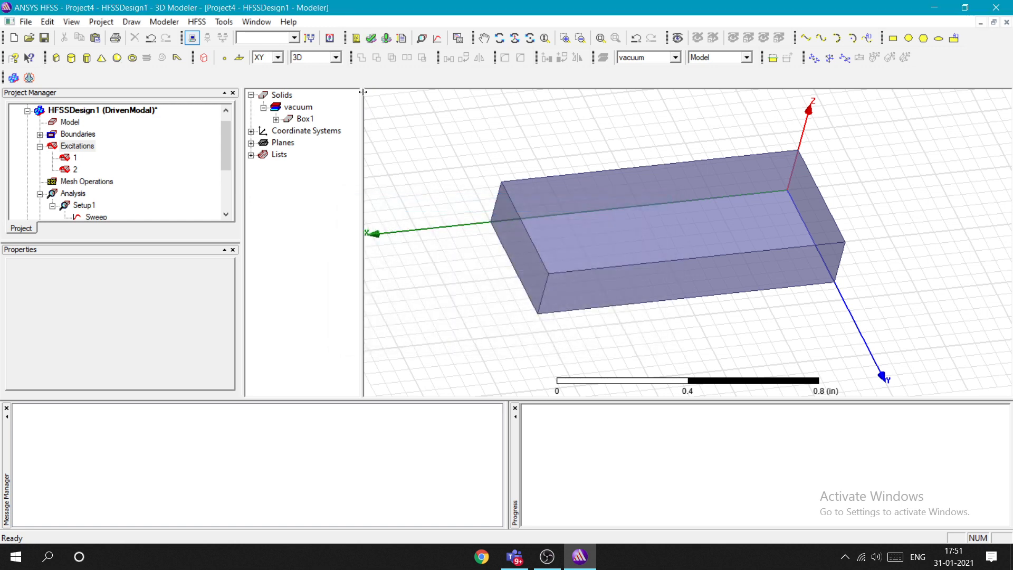
left_click(386, 38)
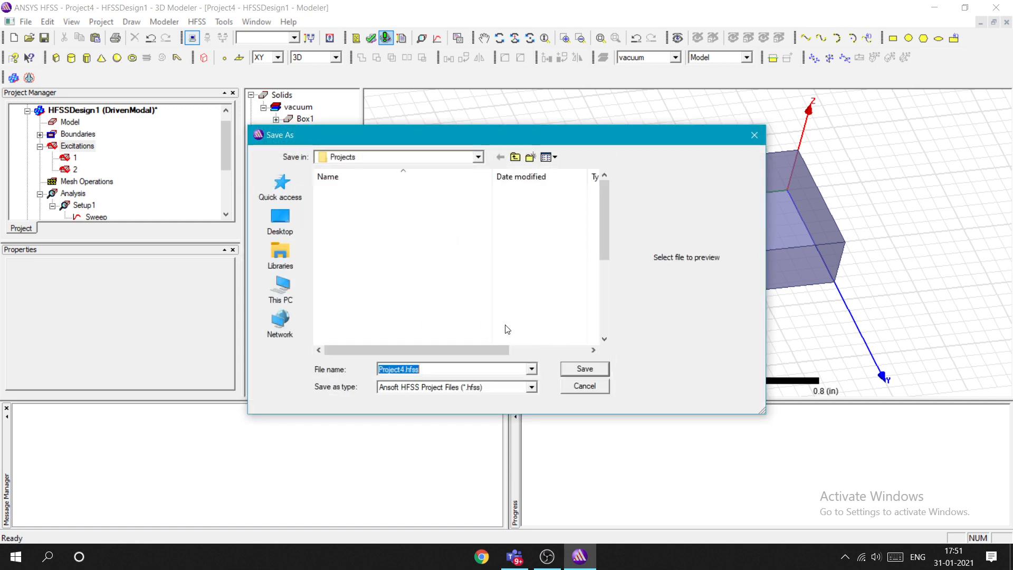
scroll(401, 333, "down", 4)
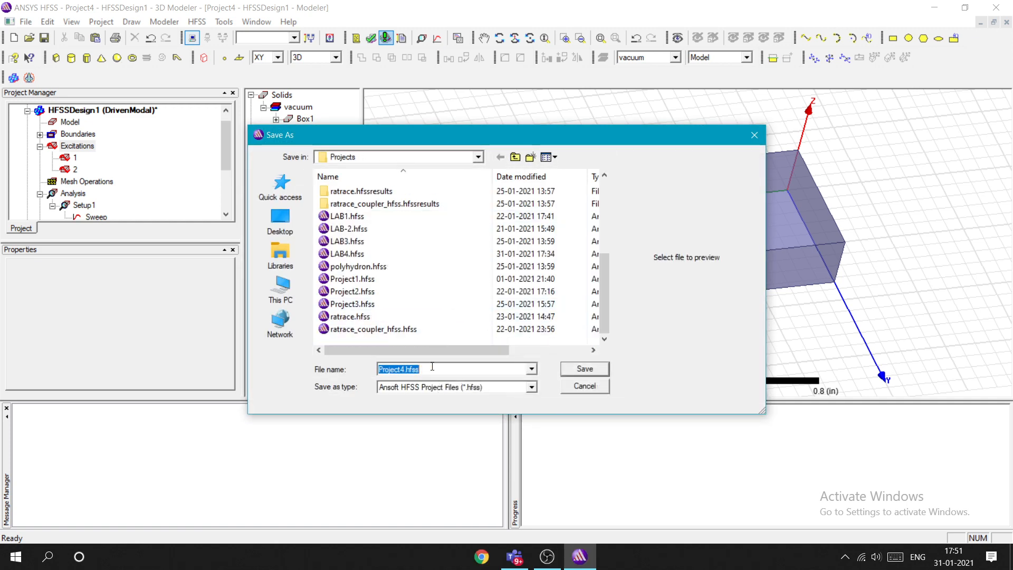
left_click(584, 369)
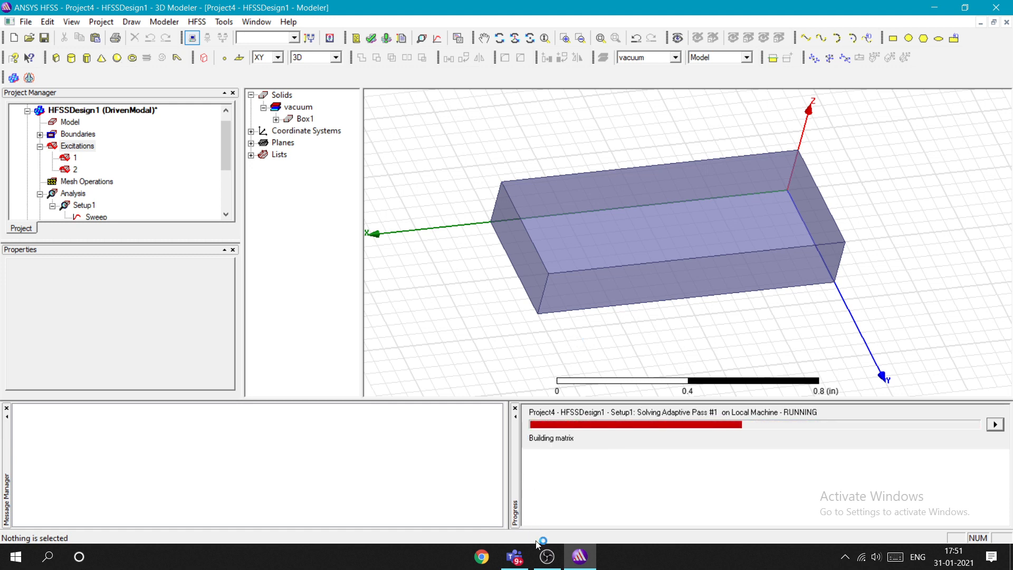
left_click(542, 563)
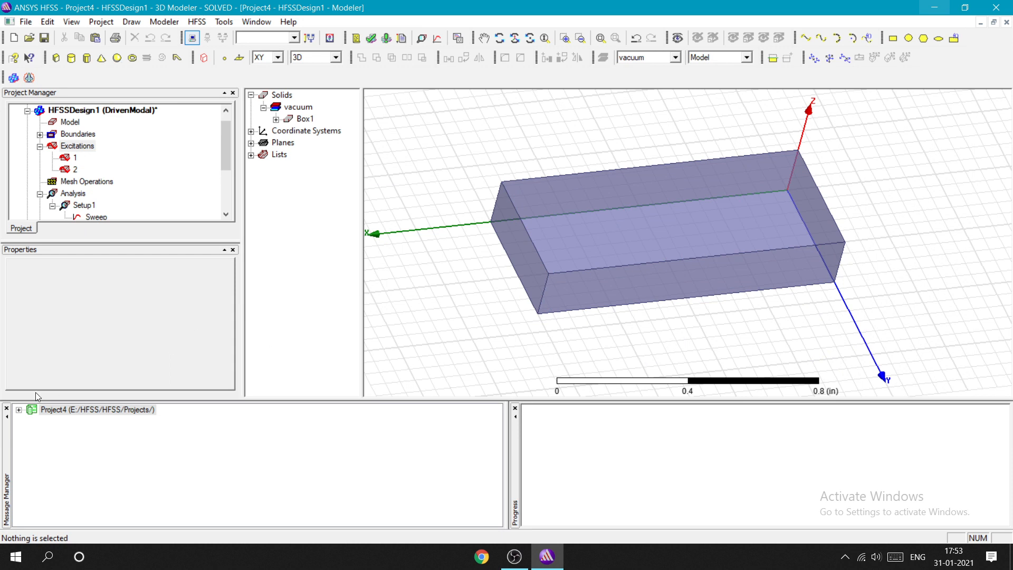
Create a rectangular modal solution data plot of the imaginary part of Gamma(1:1) through Gamma(1:5) against frequency.
scroll(95, 219, "down", 3)
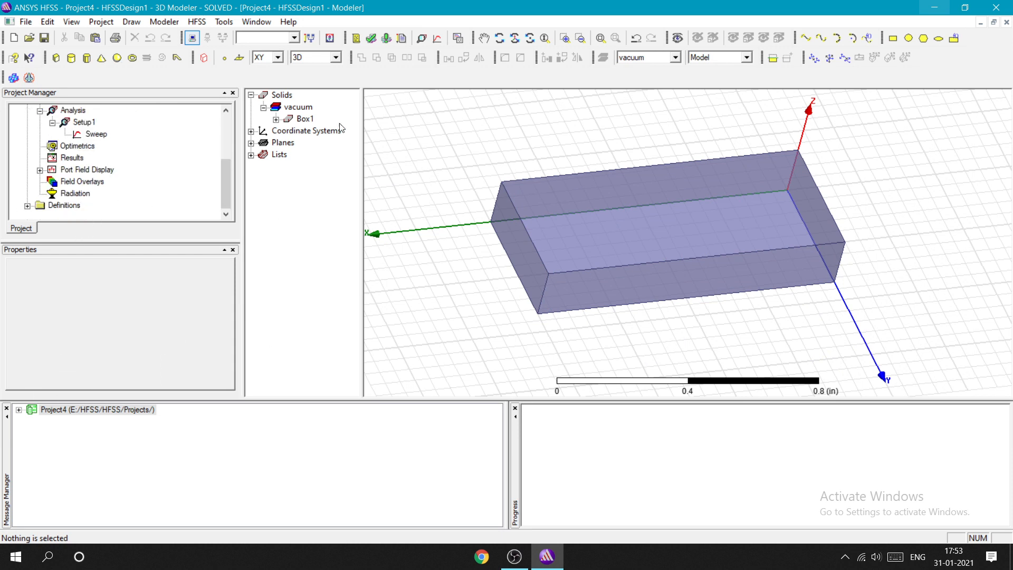
left_click(197, 22)
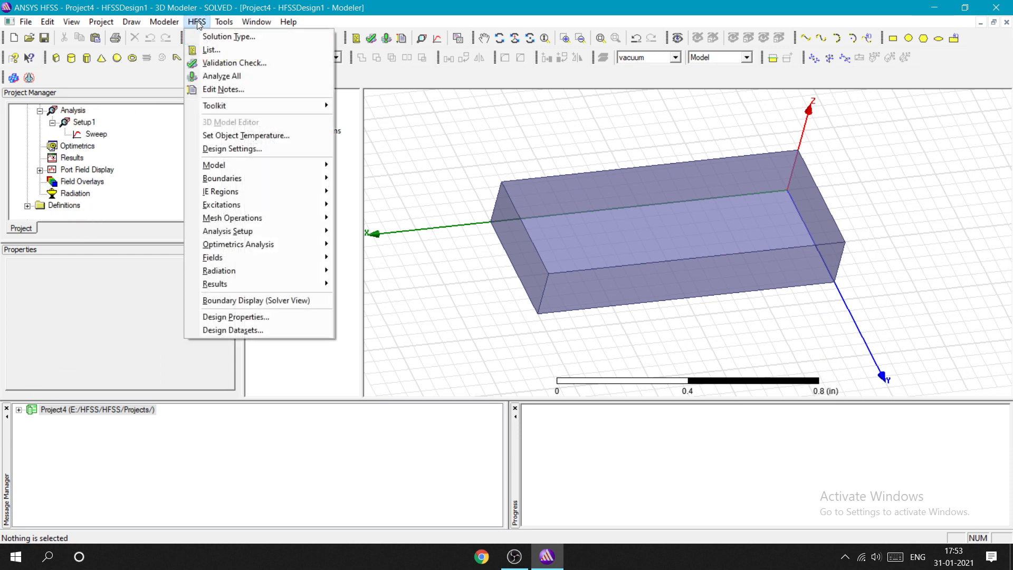
mouse_move(325, 281)
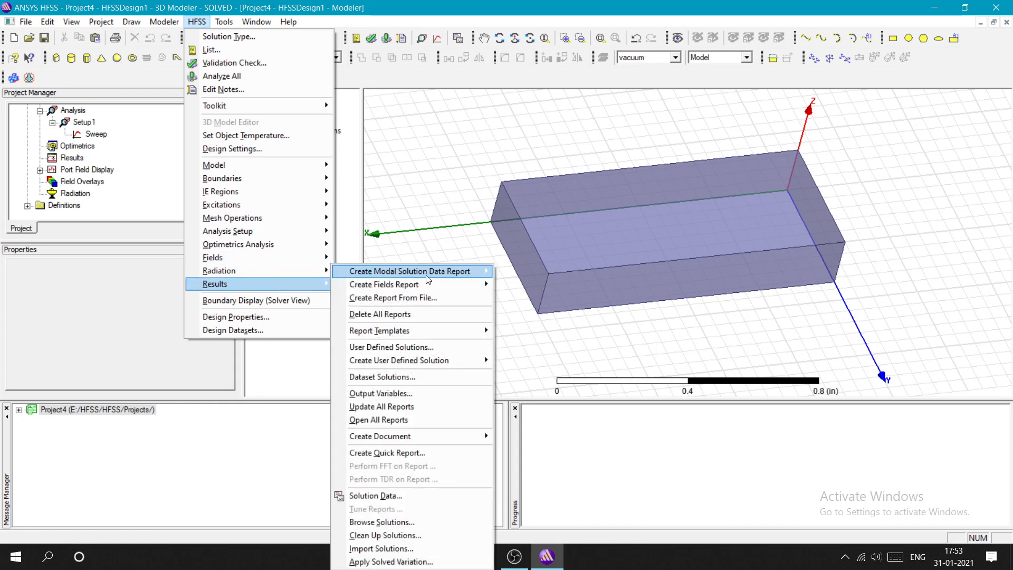
mouse_move(427, 280)
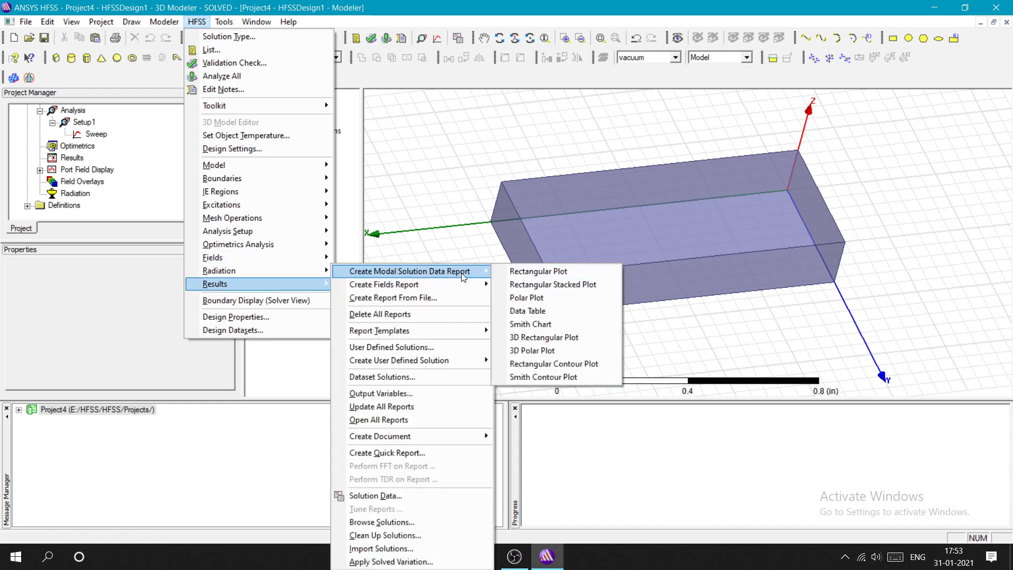
left_click(536, 271)
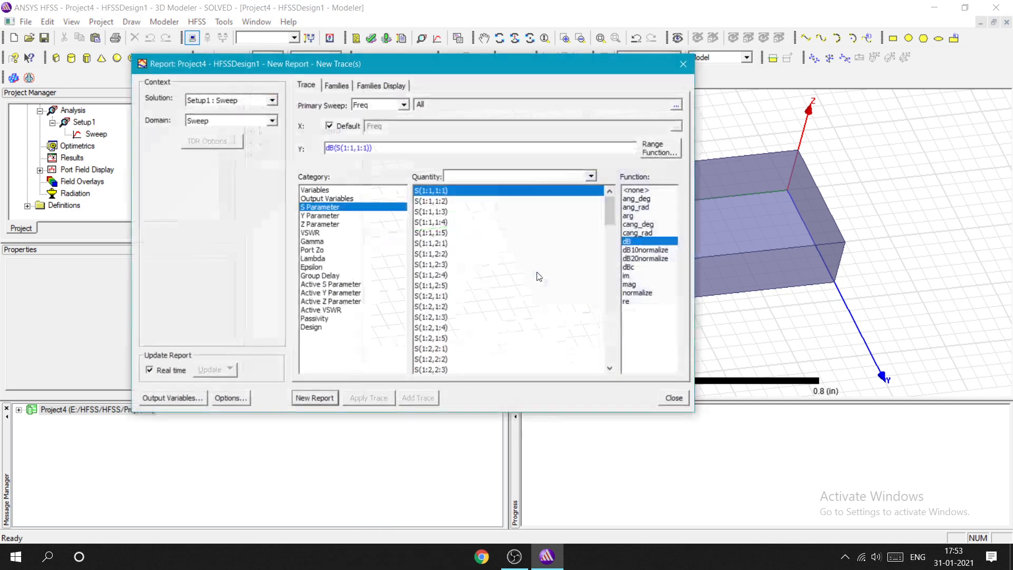
left_click(312, 242)
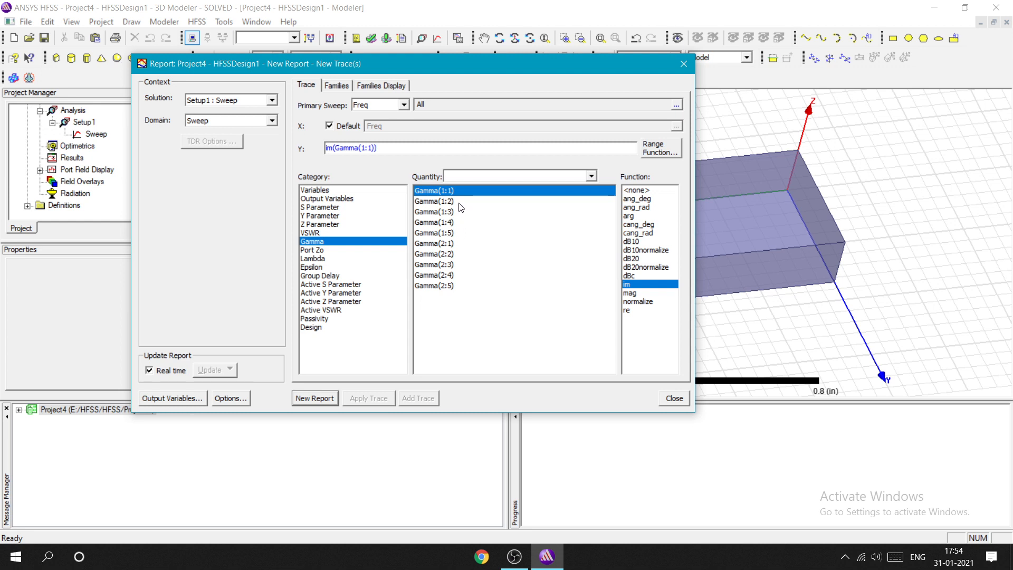
left_click_drag(461, 208, 459, 236, "shift")
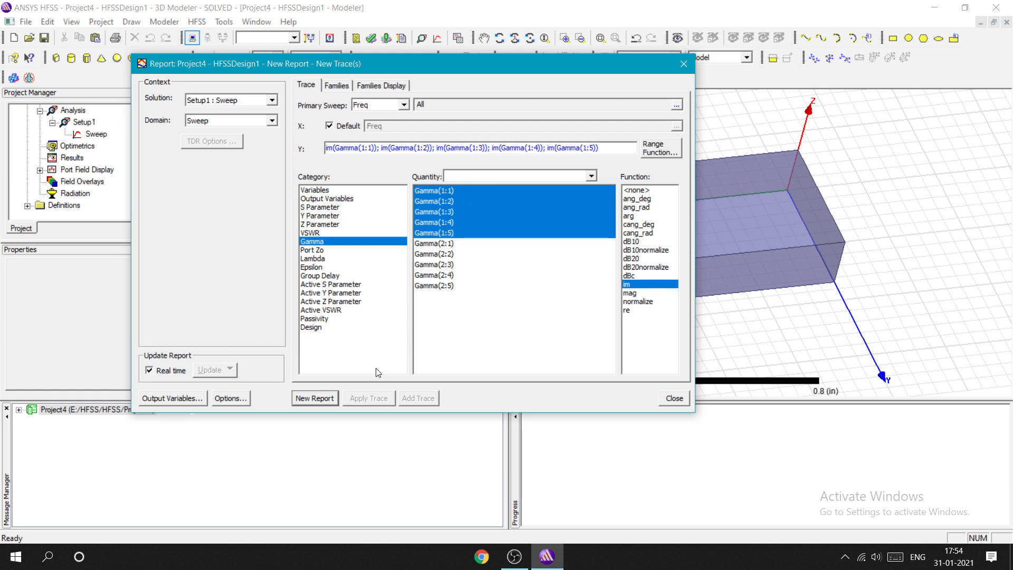
left_click(314, 399)
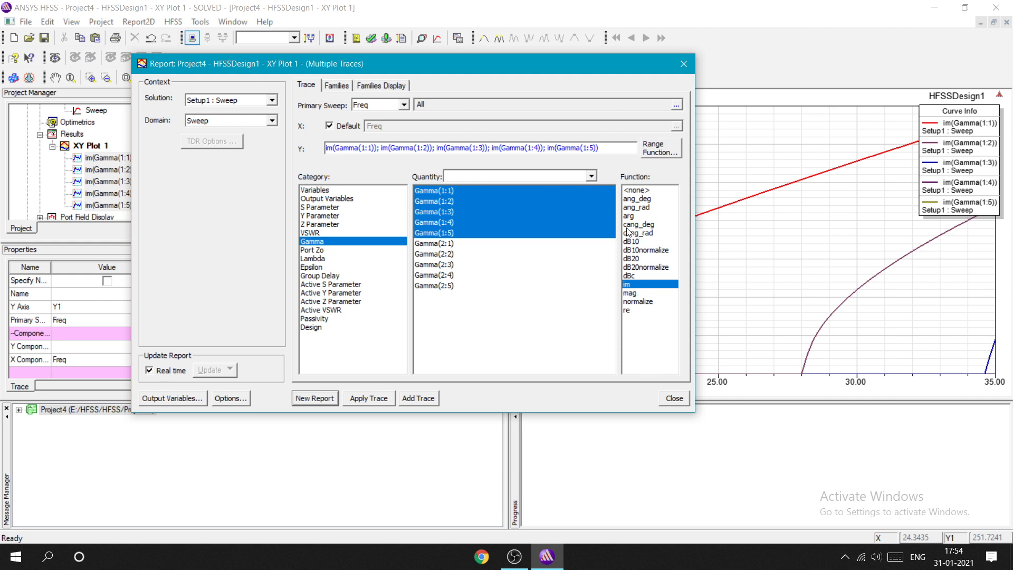
Review the mag and im function choices for the Gamma traces and close the report dialog to view the plot.
left_click_drag(693, 242, 743, 244)
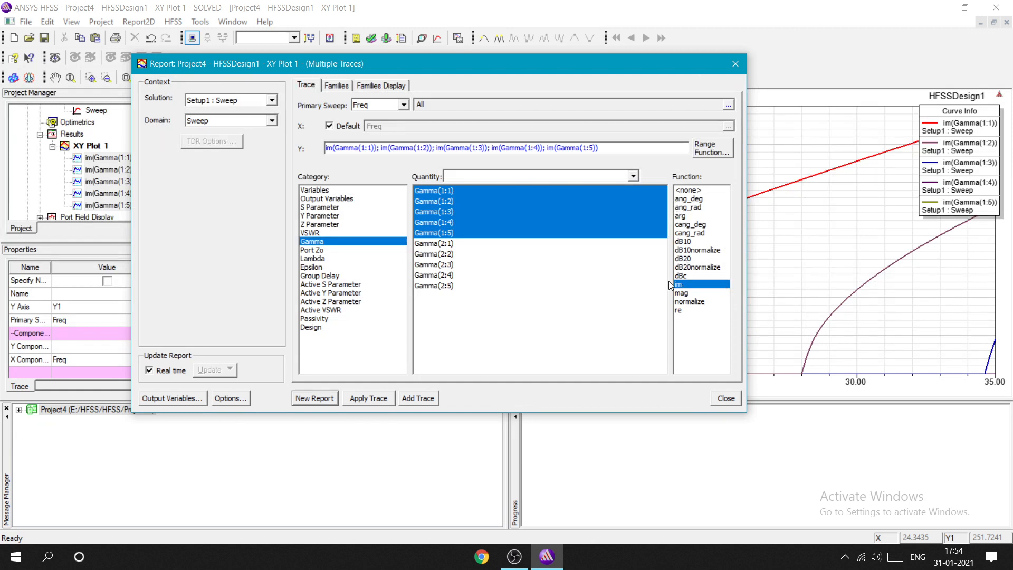
left_click(655, 275)
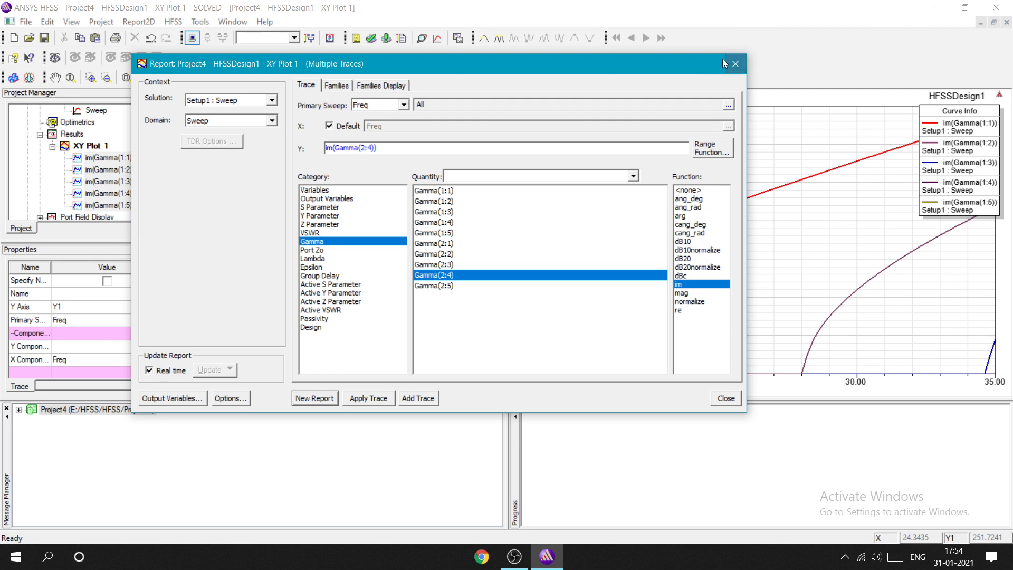
left_click(688, 293)
left_click(689, 286)
left_click(741, 67)
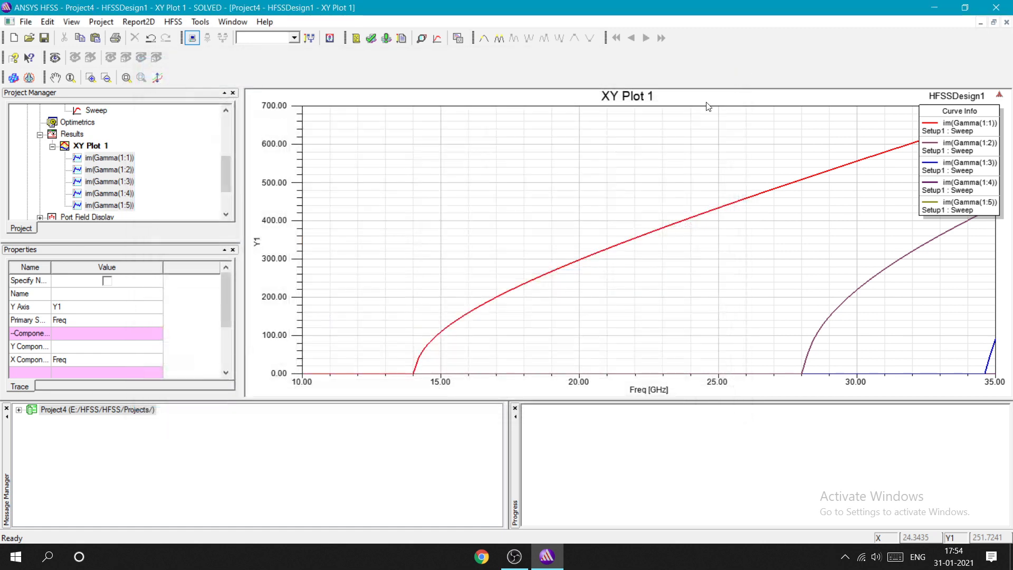
scroll(59, 193, "down", 2)
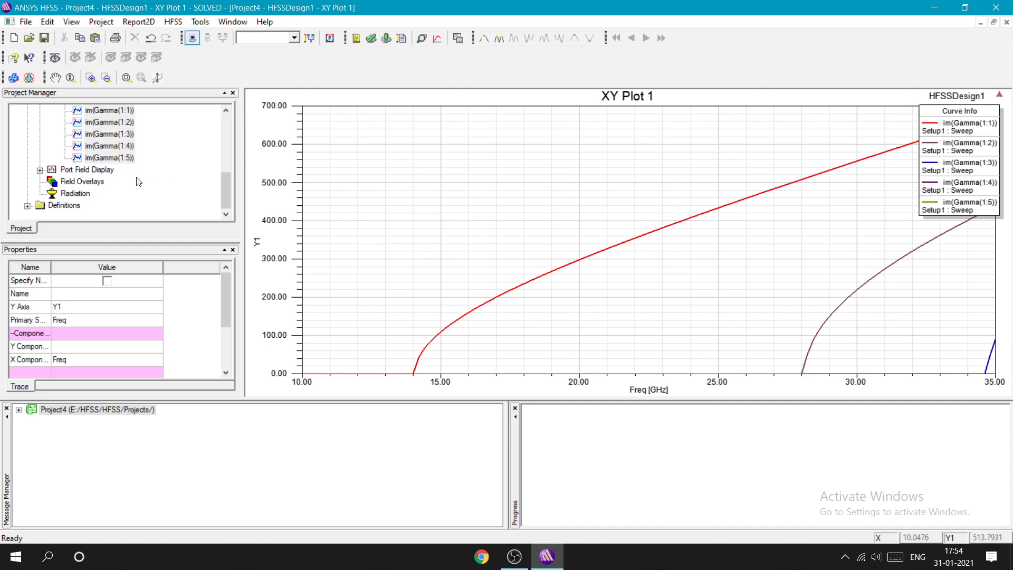
Reopen the 3D model of HFSSDesign1 and start a new rectangular plot of modal solution data.
scroll(140, 181, "up", 3)
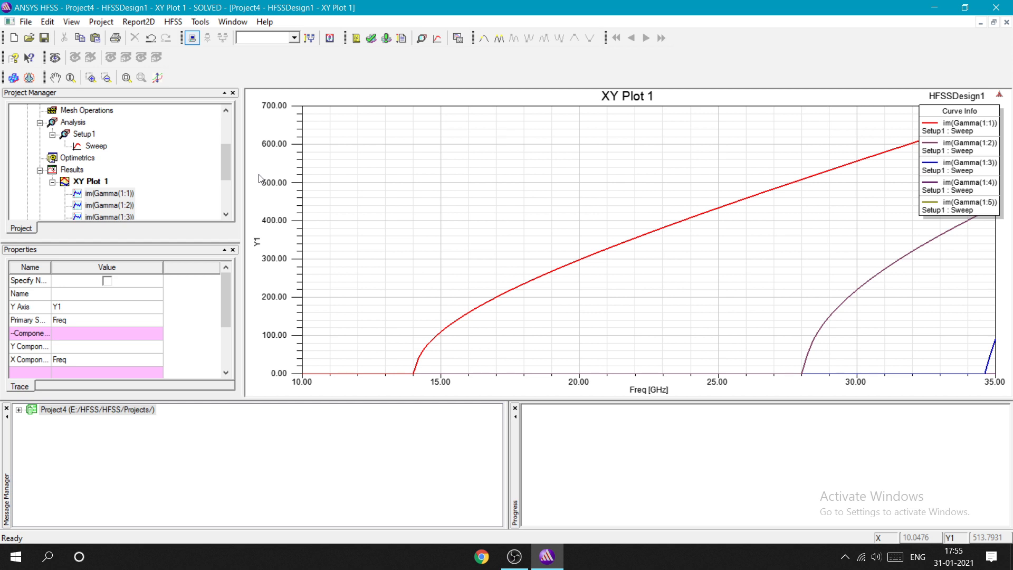
scroll(81, 147, "up", 3)
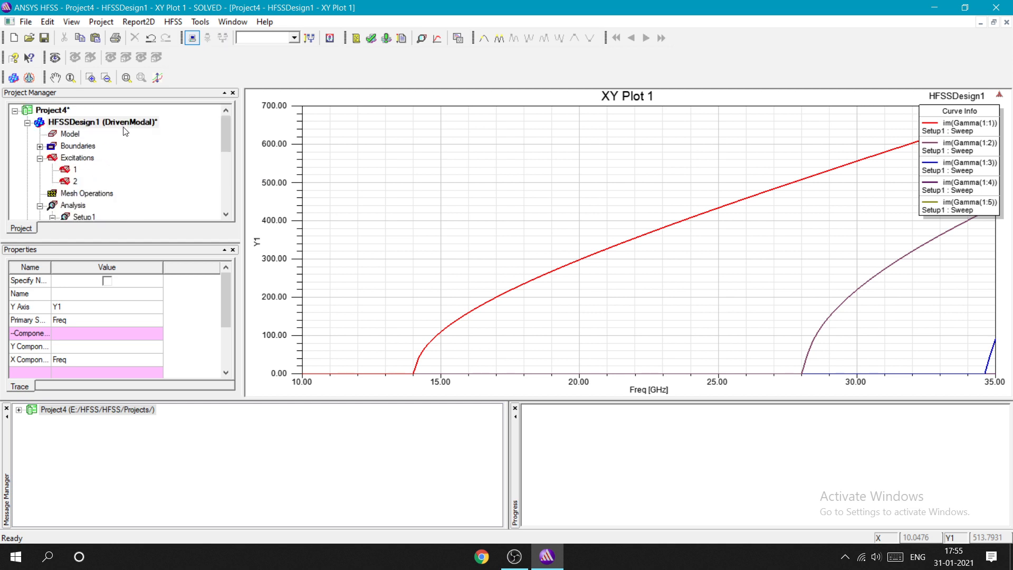
left_click(125, 127)
key("Down")
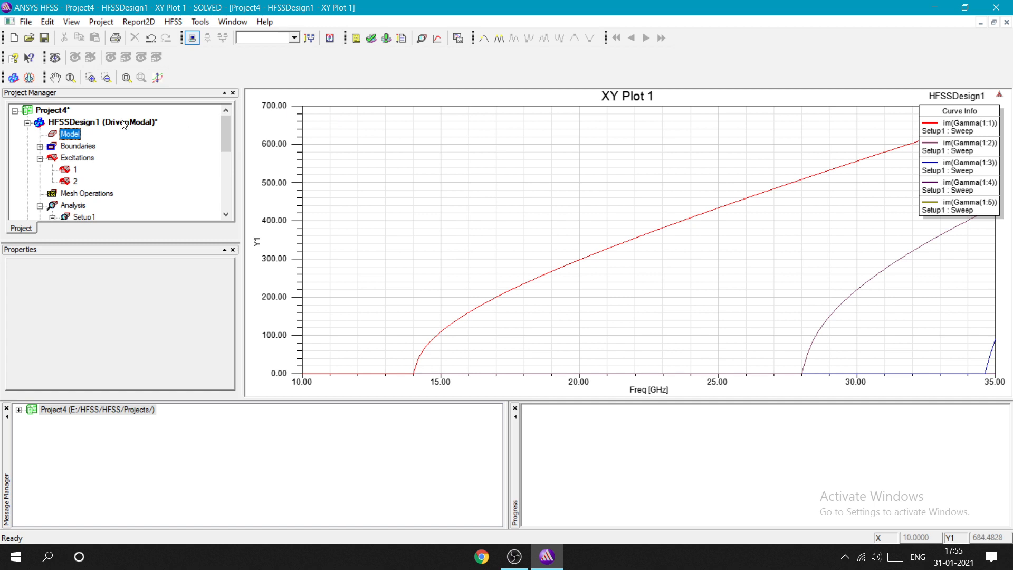
double_click(124, 123)
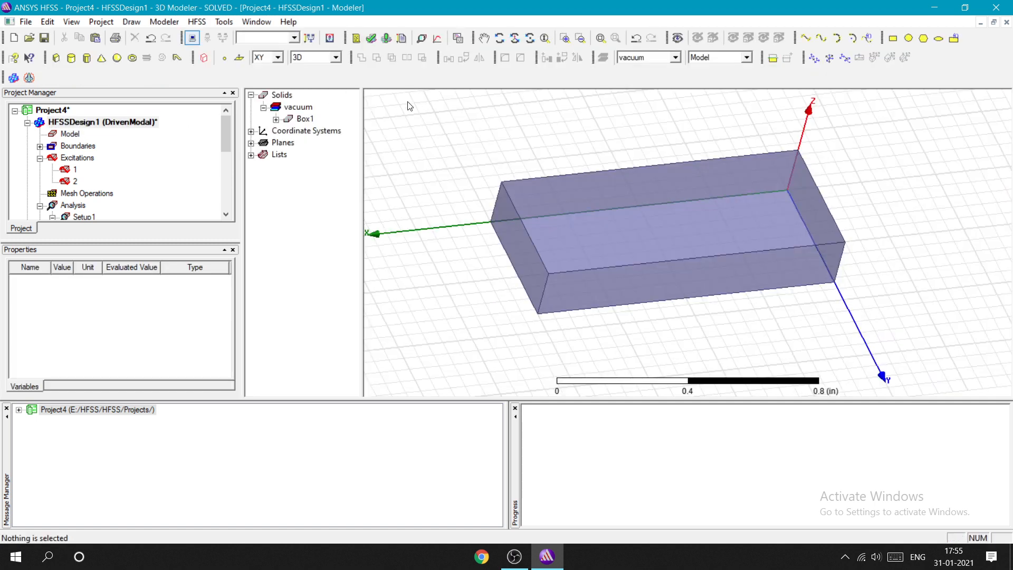
left_click(197, 22)
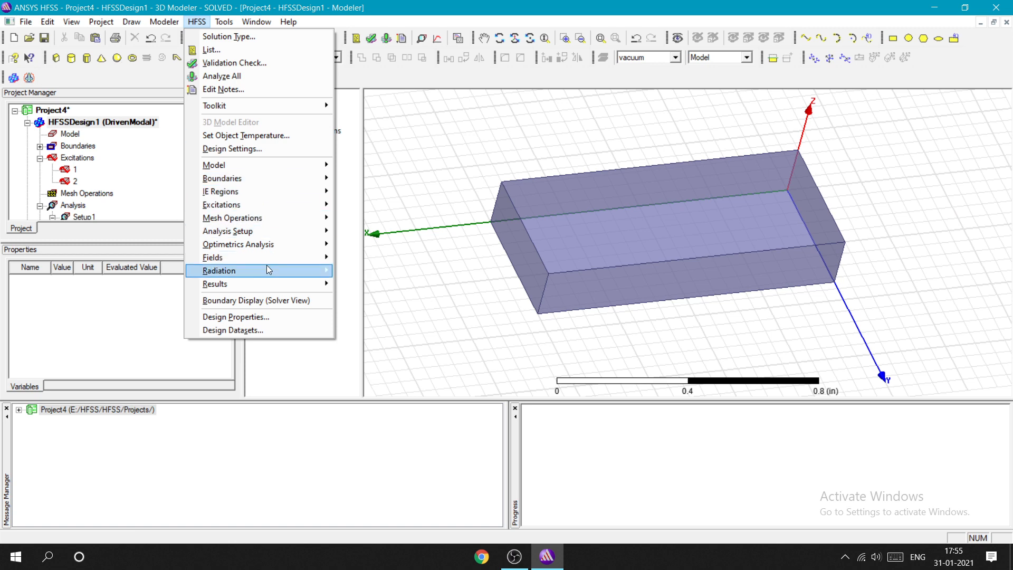
mouse_move(278, 283)
mouse_move(430, 280)
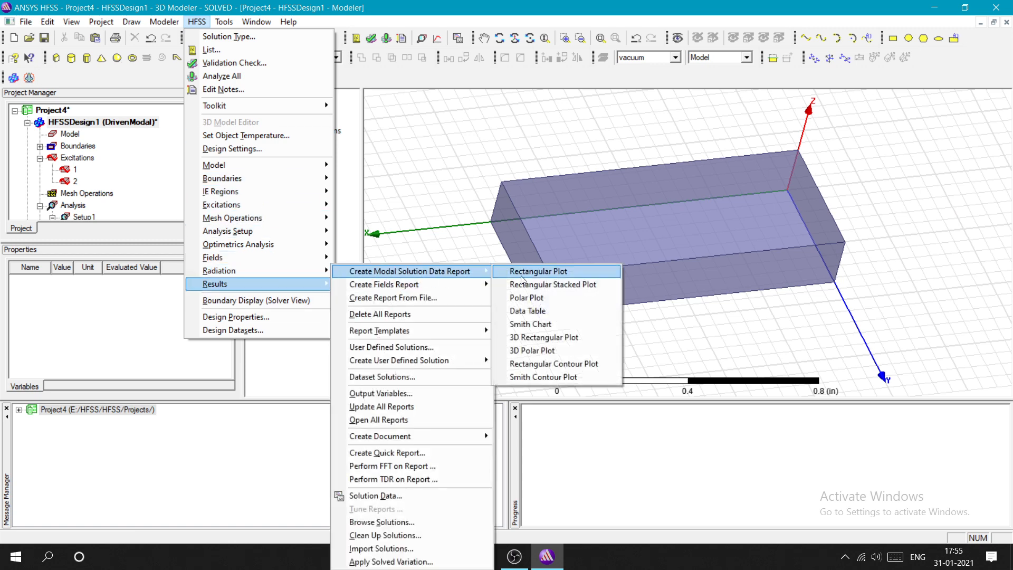
left_click(538, 271)
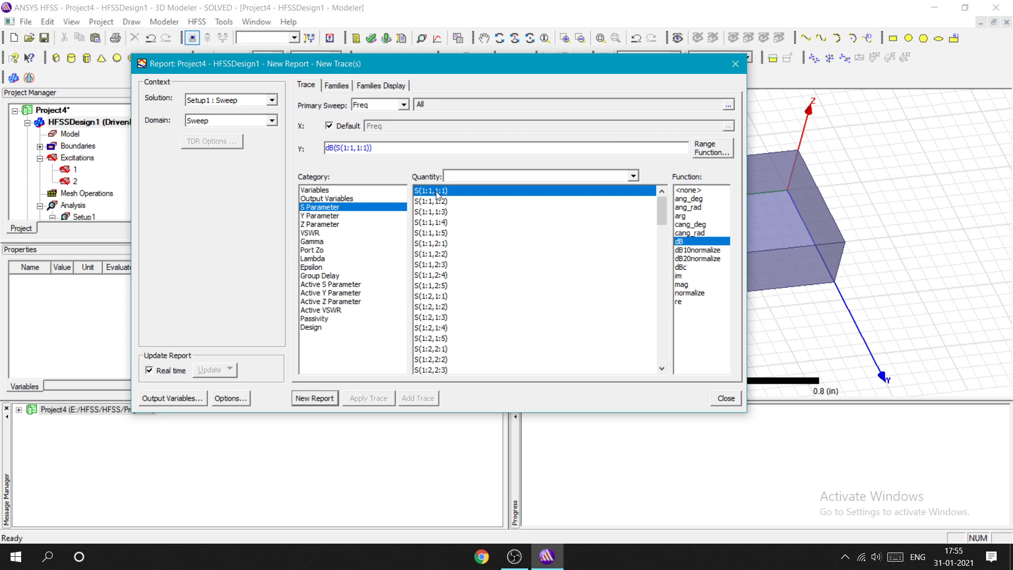
Create a report plotting dB of S(2:1,1:1), S(2:2,1:2), S(2:3,1:3), S(2:4,1:4) and S(2:5,1:5) against frequency.
scroll(428, 240, "down", 5)
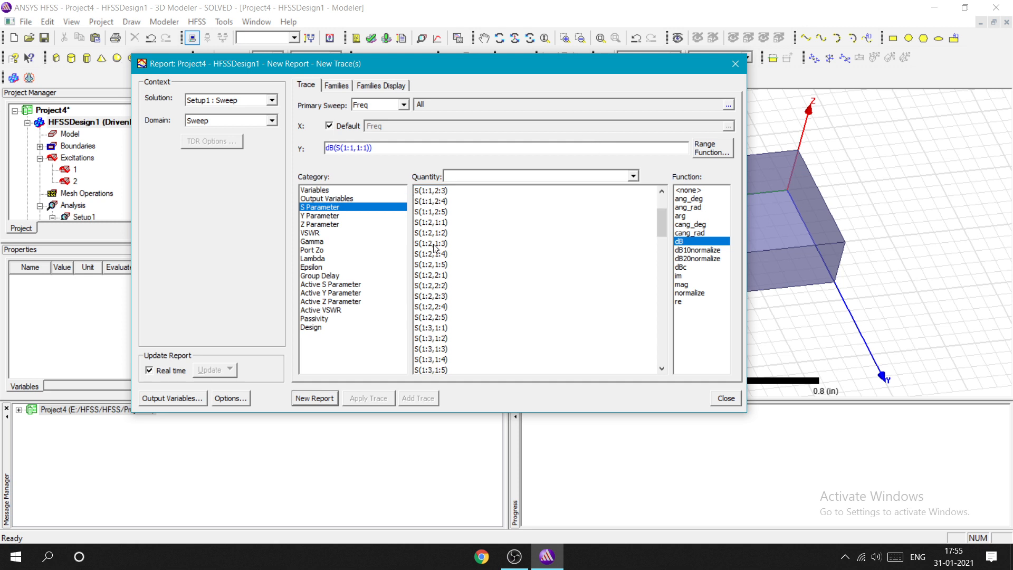
scroll(425, 274, "down", 12)
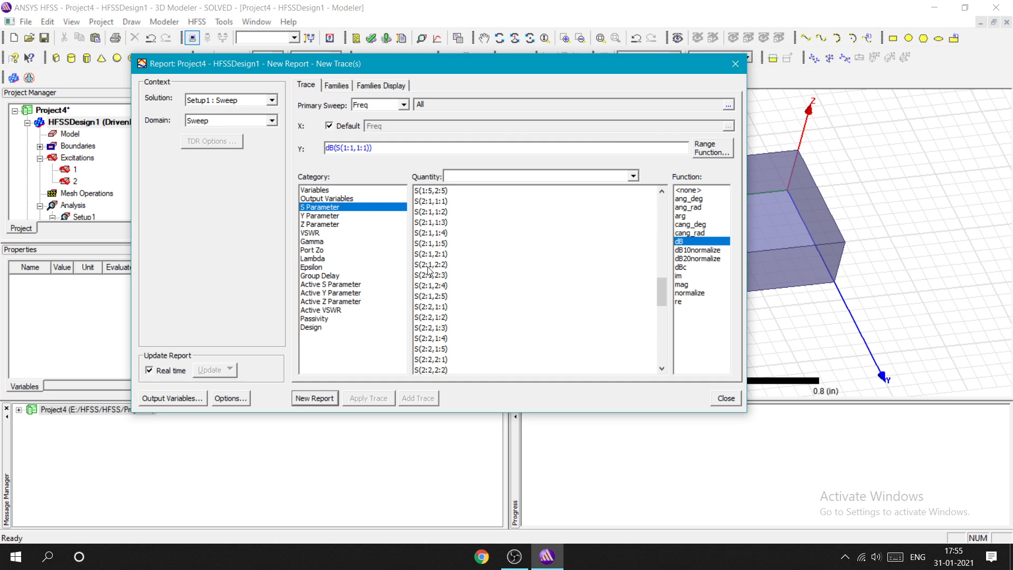
left_click(427, 205)
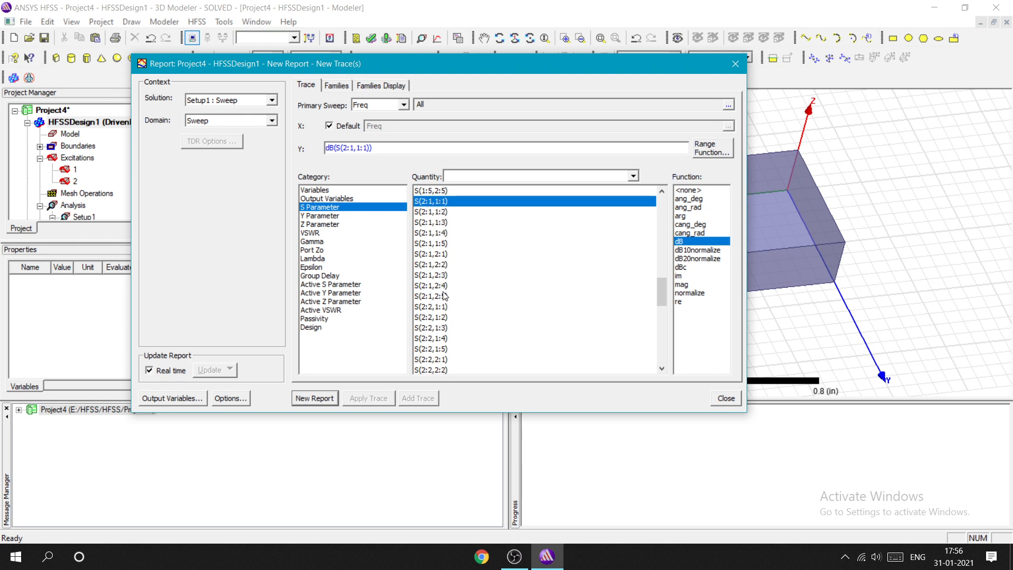
left_click(446, 317, "ctrl")
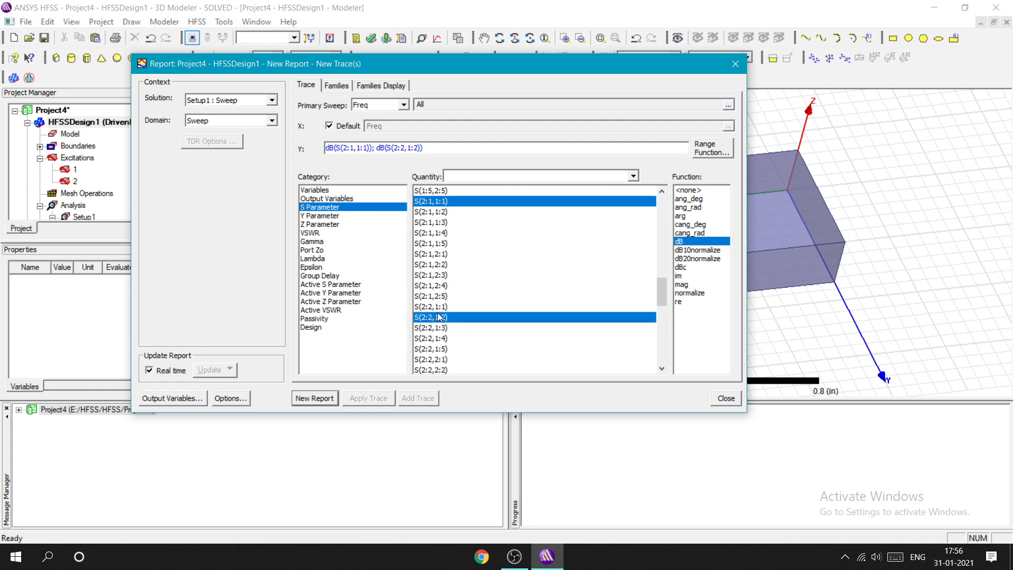
scroll(439, 317, "down", 5)
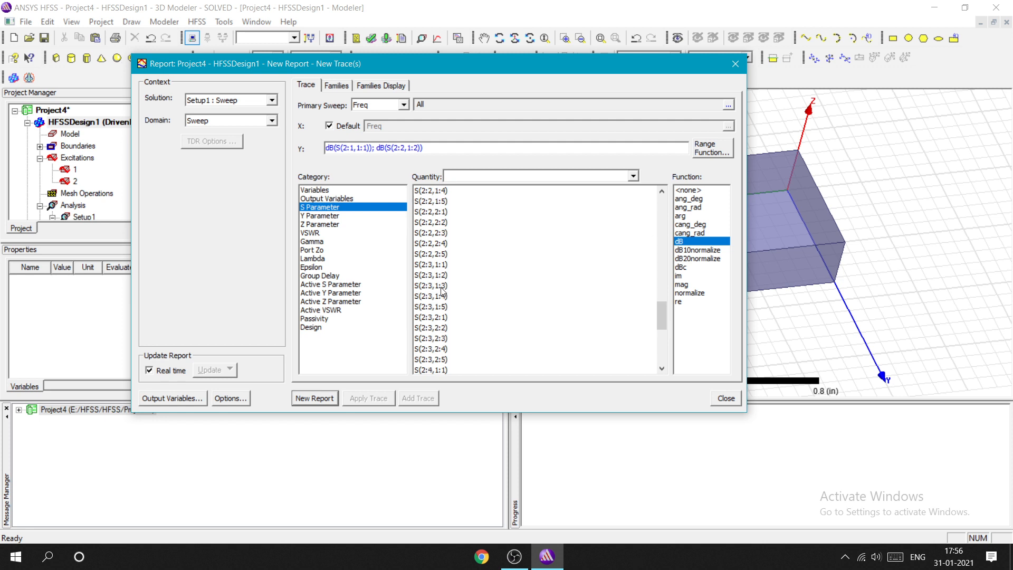
left_click(442, 287, "ctrl")
scroll(455, 357, "down", 2)
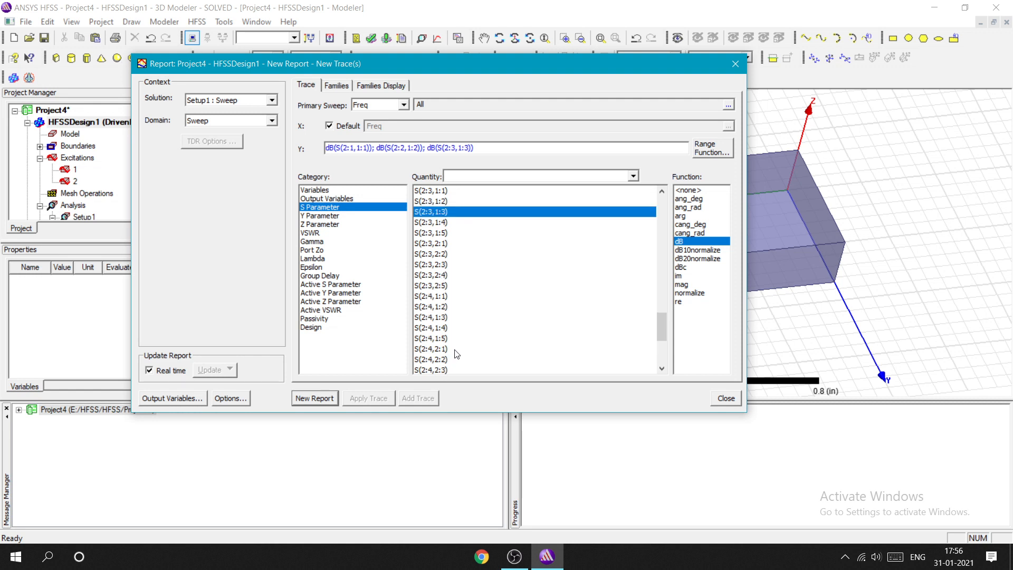
left_click(445, 328, "ctrl")
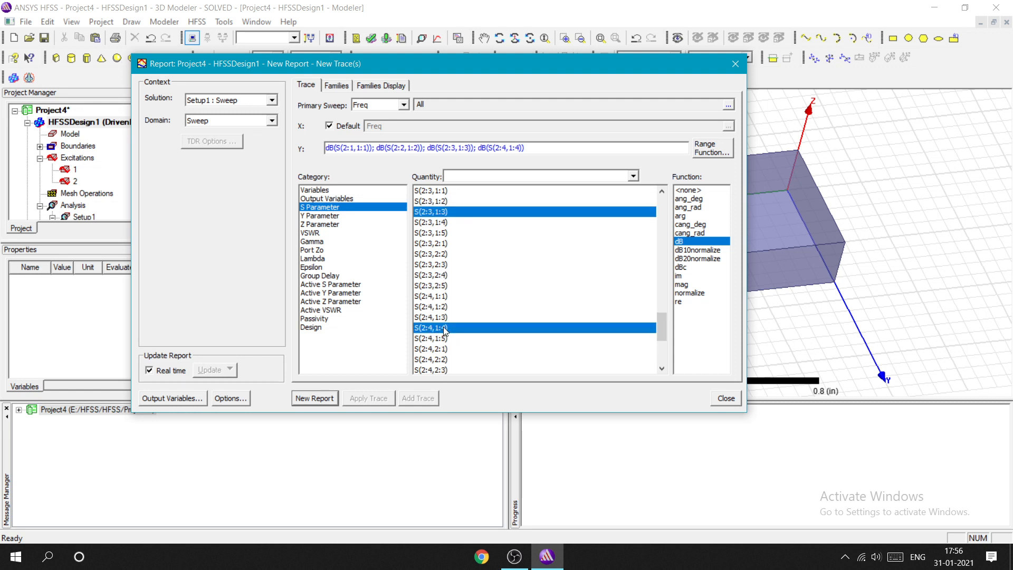
scroll(446, 332, "down", 4)
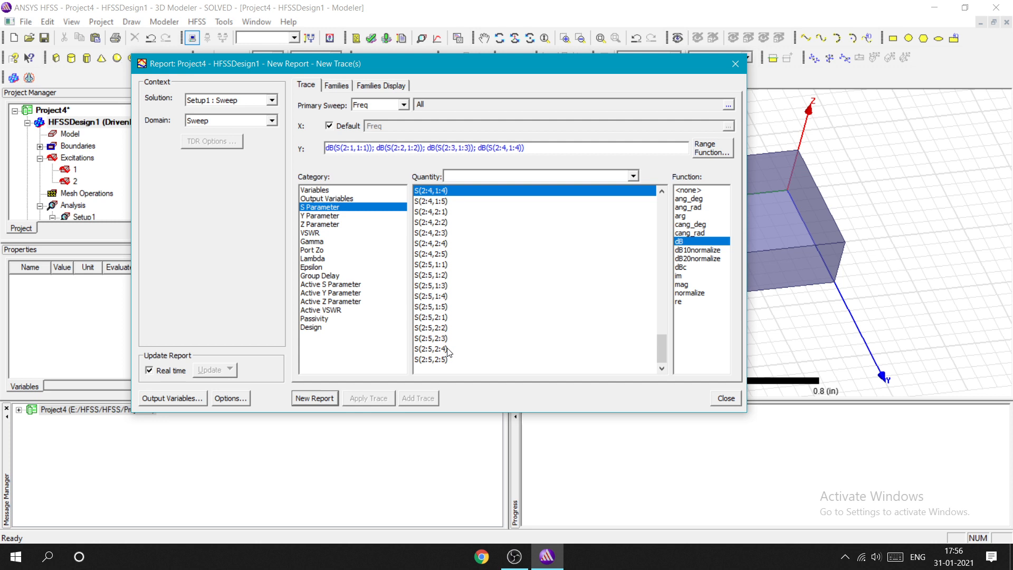
left_click(444, 307, "ctrl")
scroll(446, 304, "down", 1)
scroll(466, 299, "up", 15)
scroll(467, 299, "down", 19)
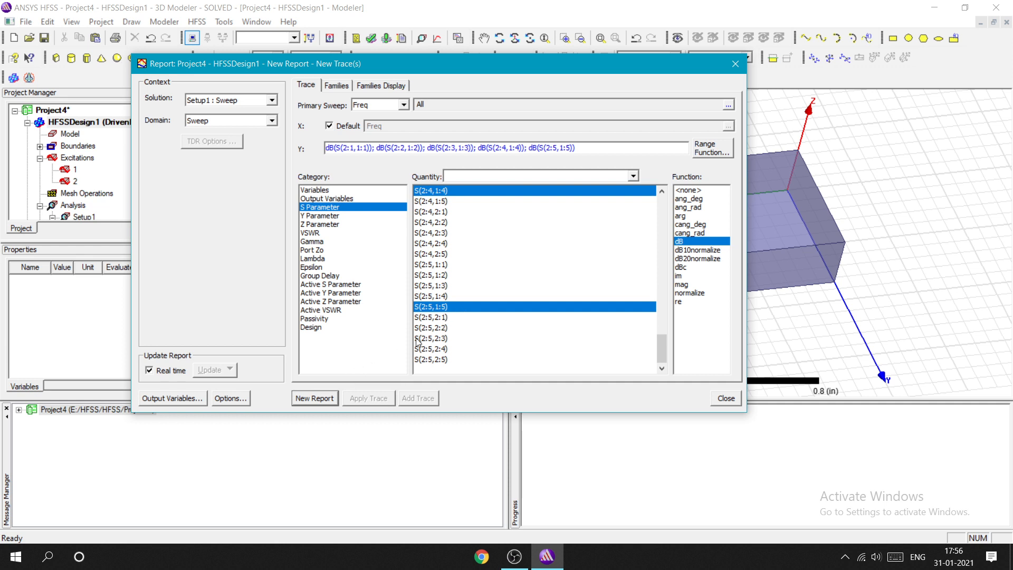
left_click(331, 400)
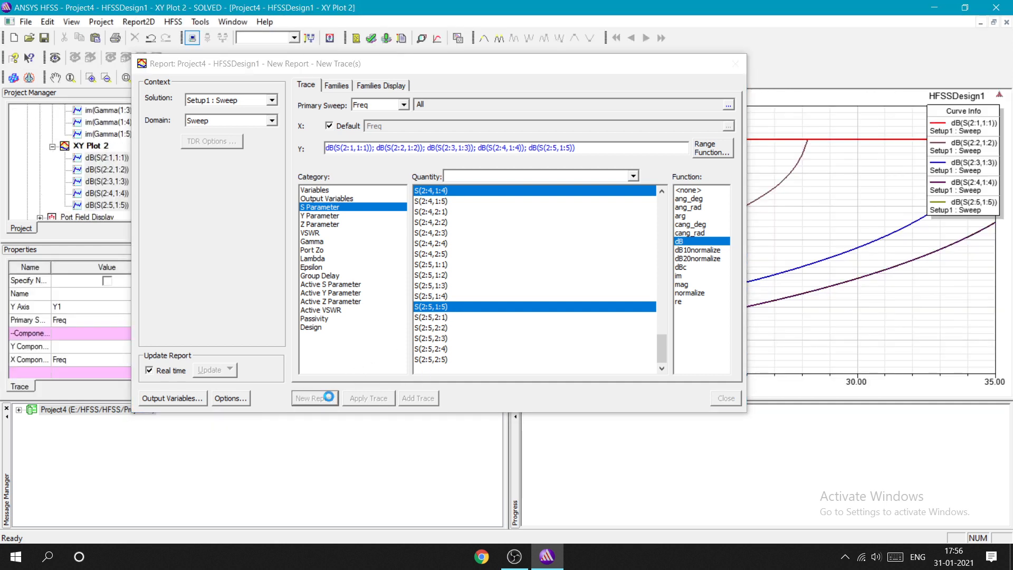
Close the report dialog and move the curve legend of XY Plot 2 to just above 15 GHz, below the 0 dB line.
left_click(735, 63)
left_click_drag(949, 116, 455, 163)
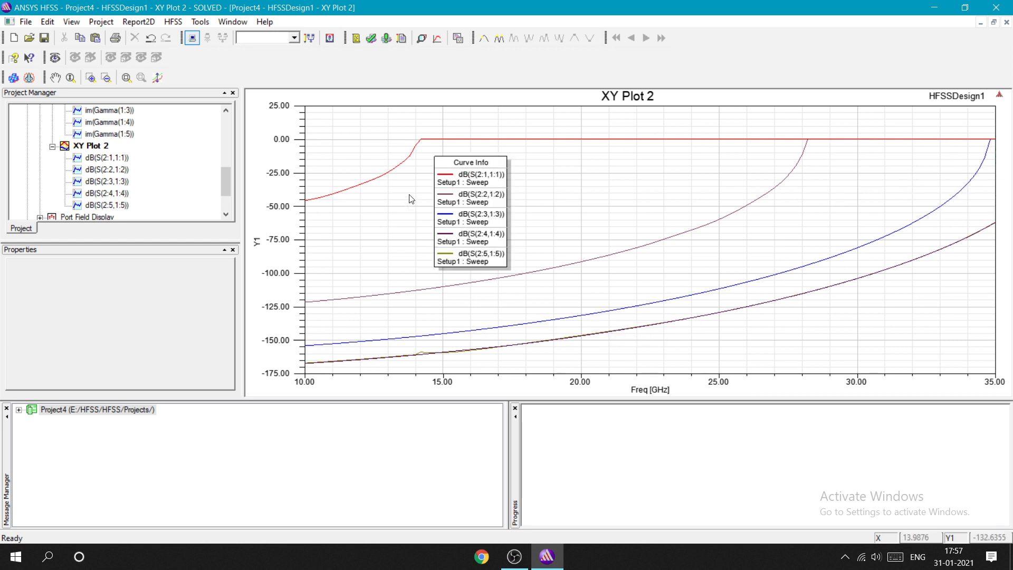
left_click(482, 258)
Add a maximum marker to each of the S(2:1,1:1), S(2:2,1:2) and S(2:3,1:3) curves in XY Plot 2.
left_click(426, 142)
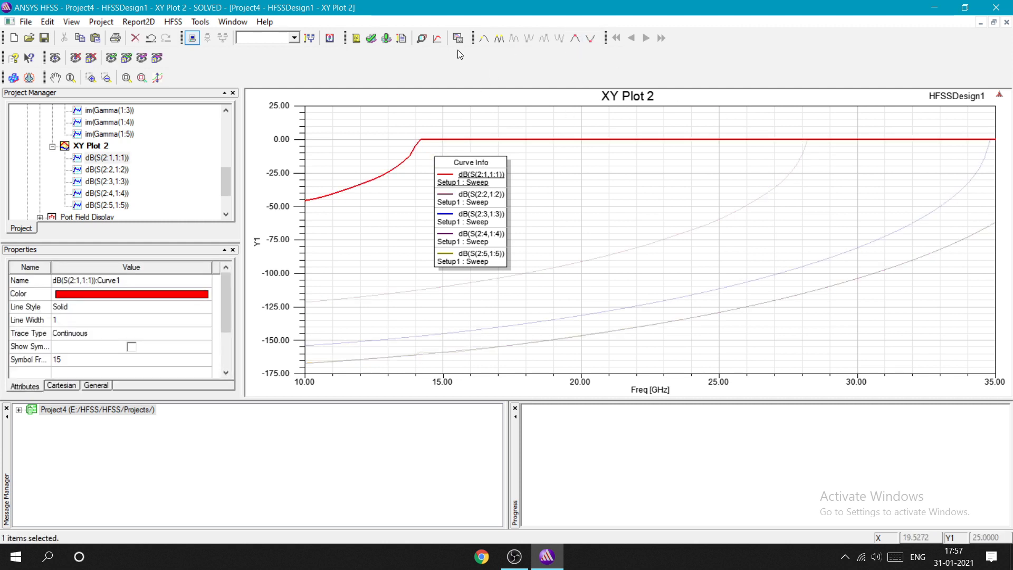
left_click(575, 38)
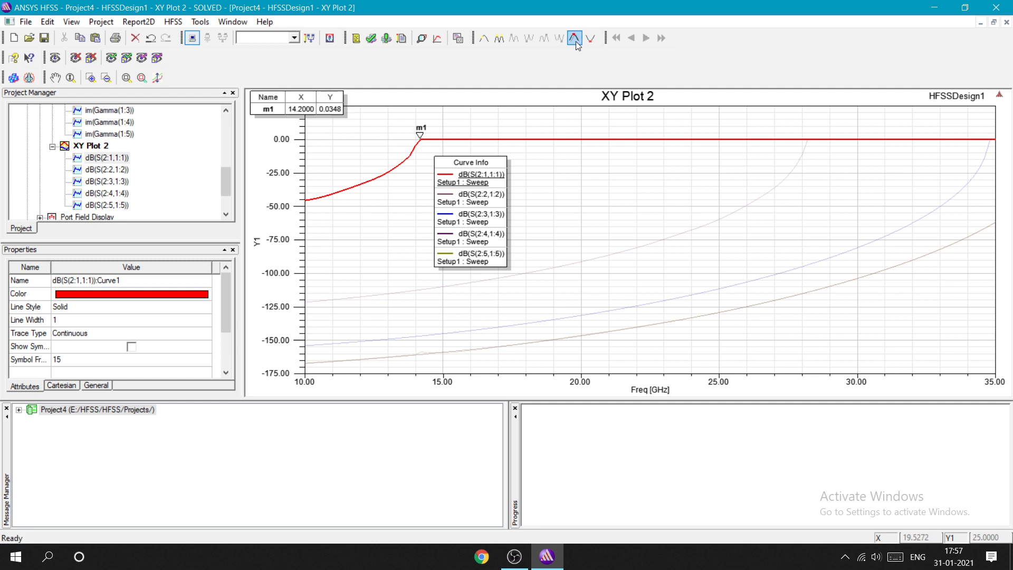
left_click(802, 152)
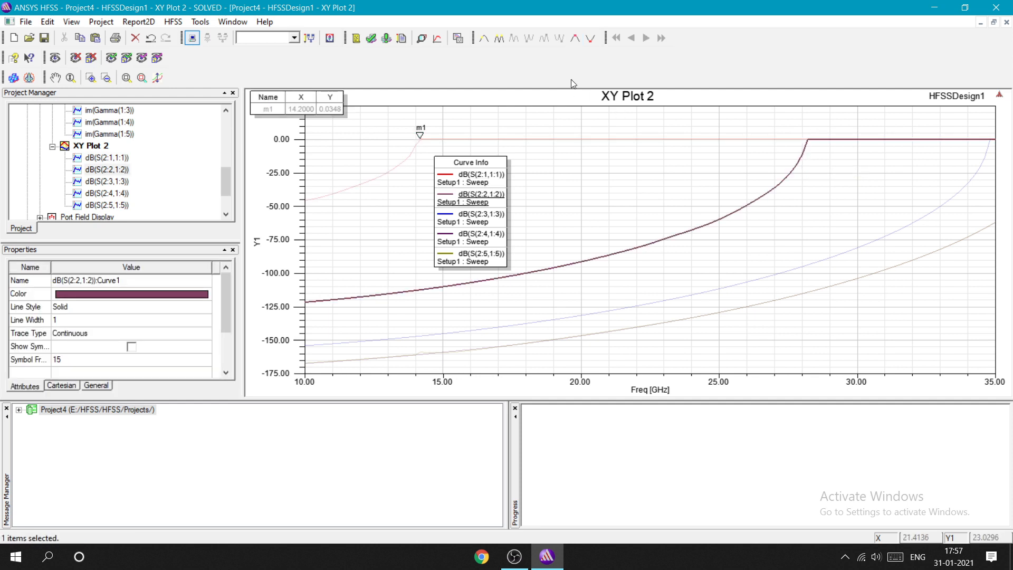
left_click(574, 38)
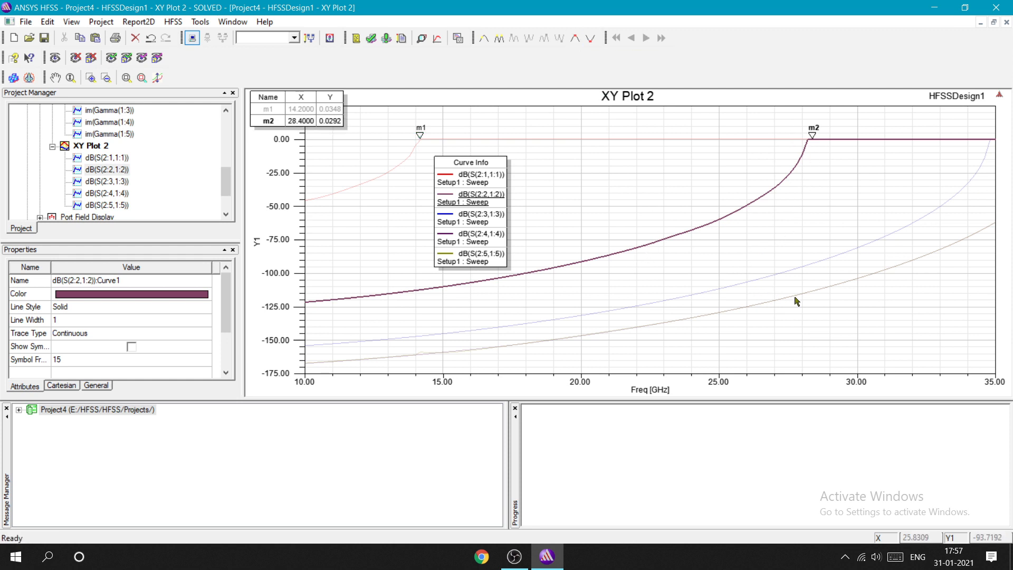
left_click(798, 276)
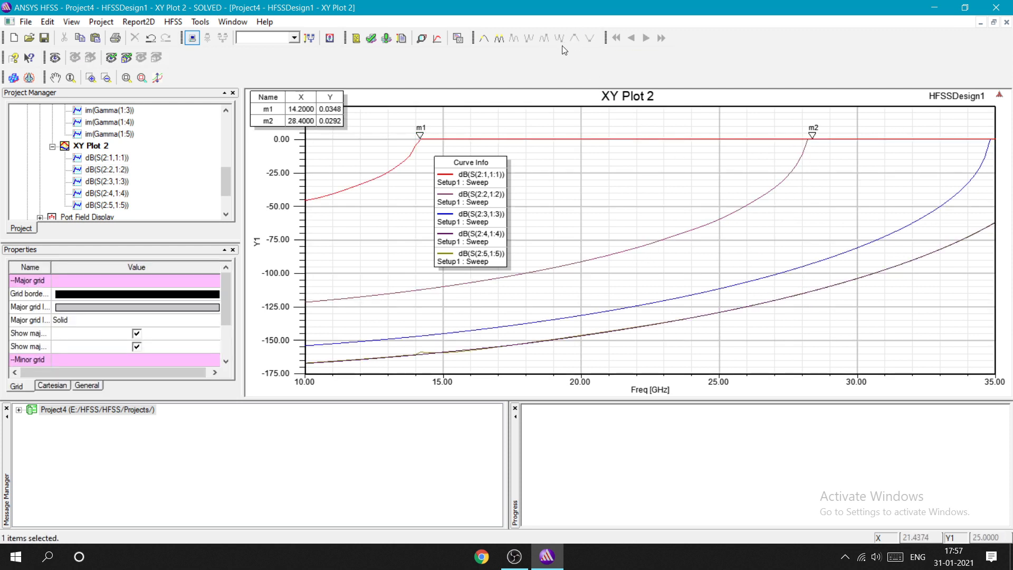
left_click(824, 264)
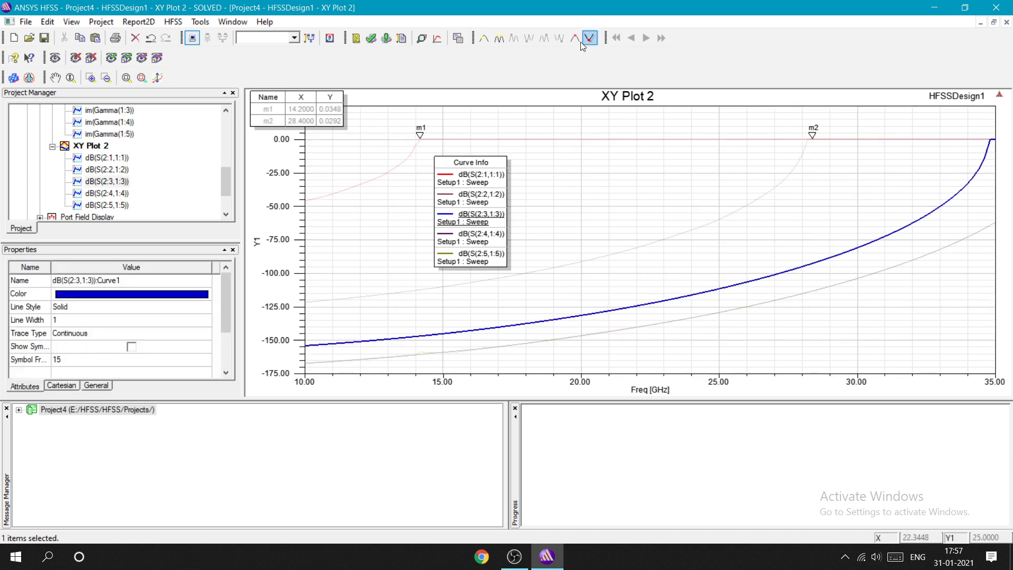
left_click(575, 37)
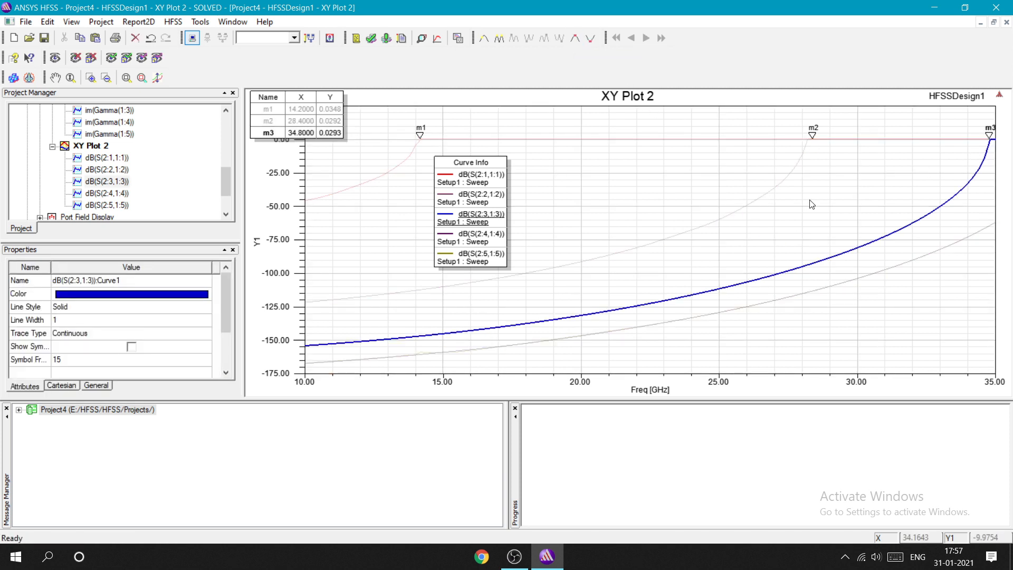
Examine the frequencies of markers m1, m2 and m3 in the marker table and the curves they belong to.
left_click(299, 121)
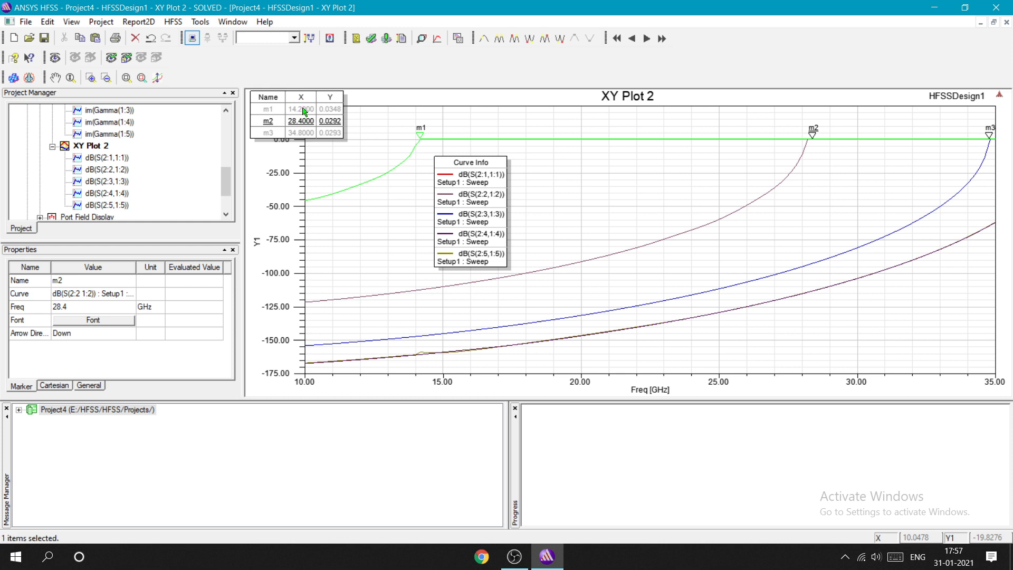
left_click(304, 110)
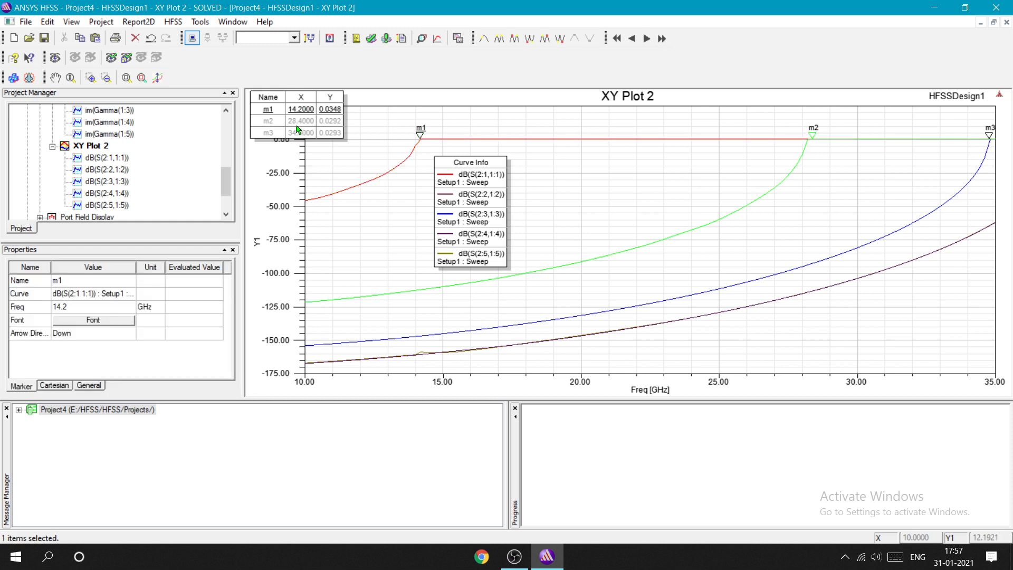
left_click(298, 122)
left_click(307, 134)
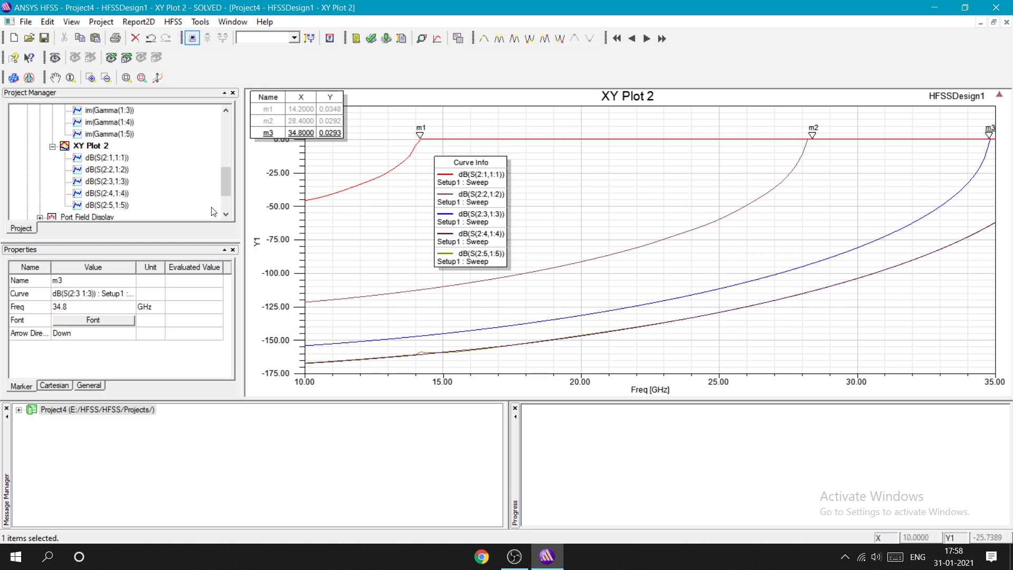
Collapse XY Plot 2 in the project tree and return to the 3D model of HFSSDesign1.
scroll(69, 167, "up", 3)
scroll(68, 167, "down", 3)
left_click(50, 148)
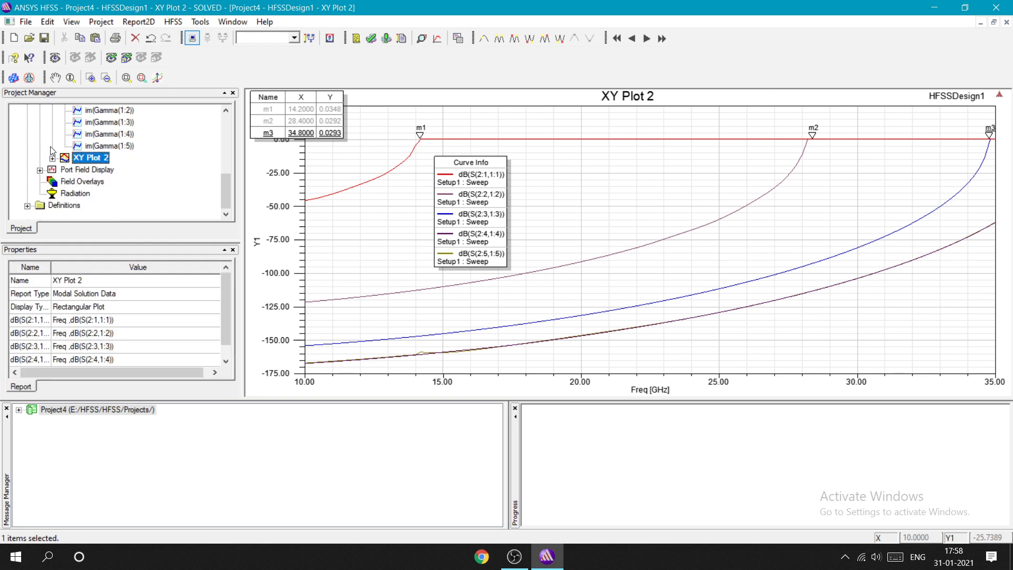
scroll(76, 159, "up", 2)
scroll(58, 179, "up", 3)
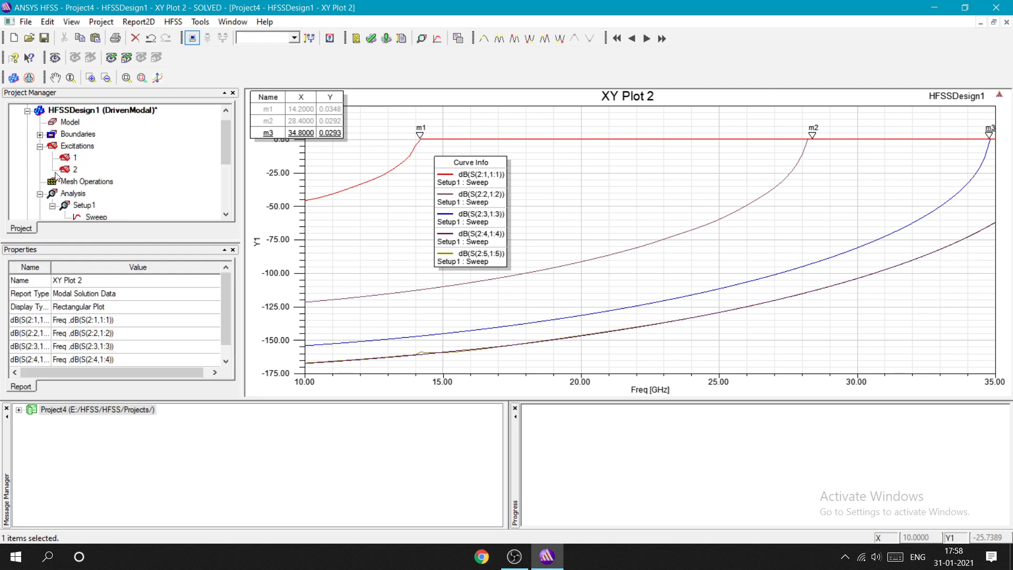
left_click(70, 123)
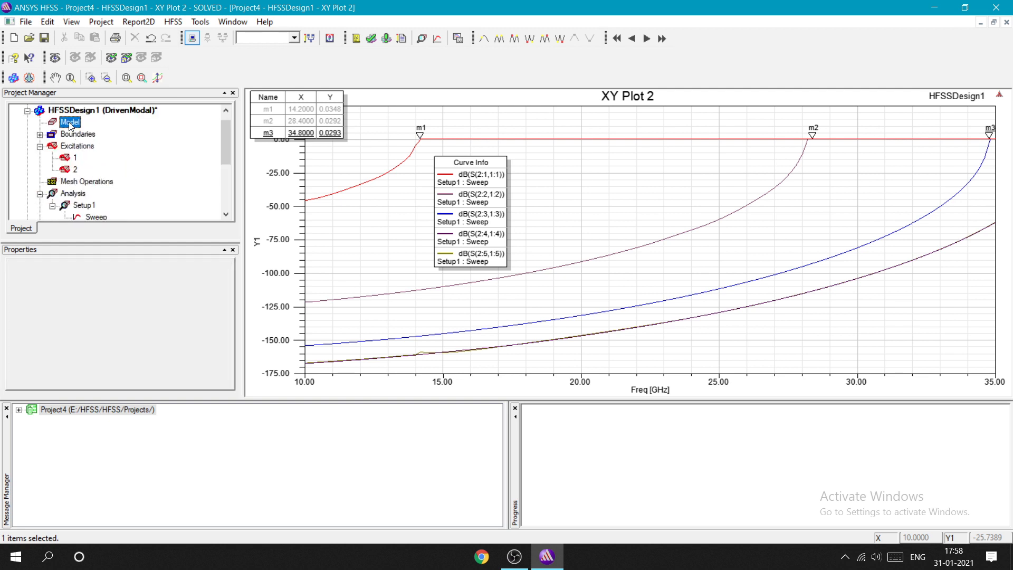
double_click(71, 123)
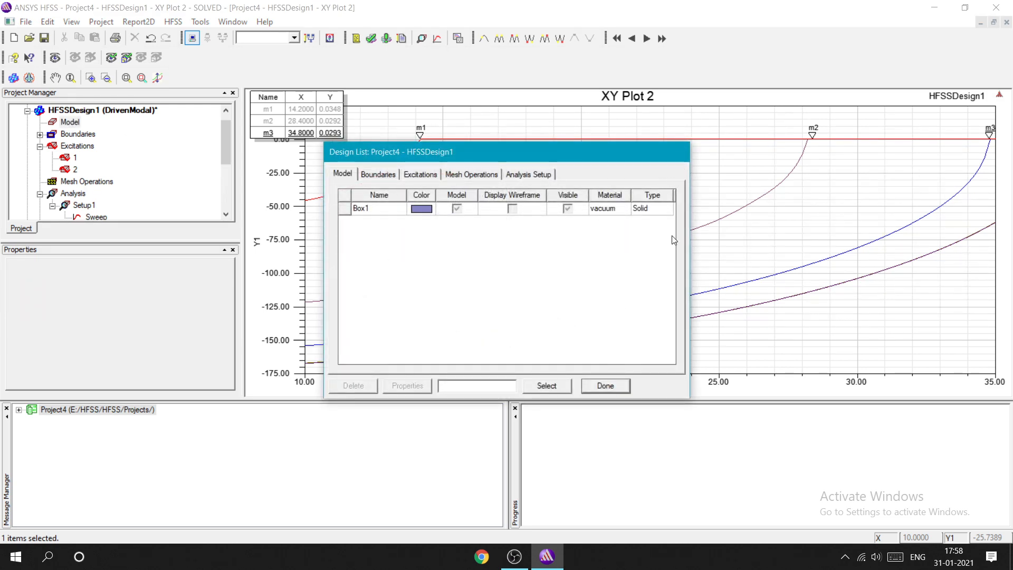
left_click(606, 386)
double_click(84, 109)
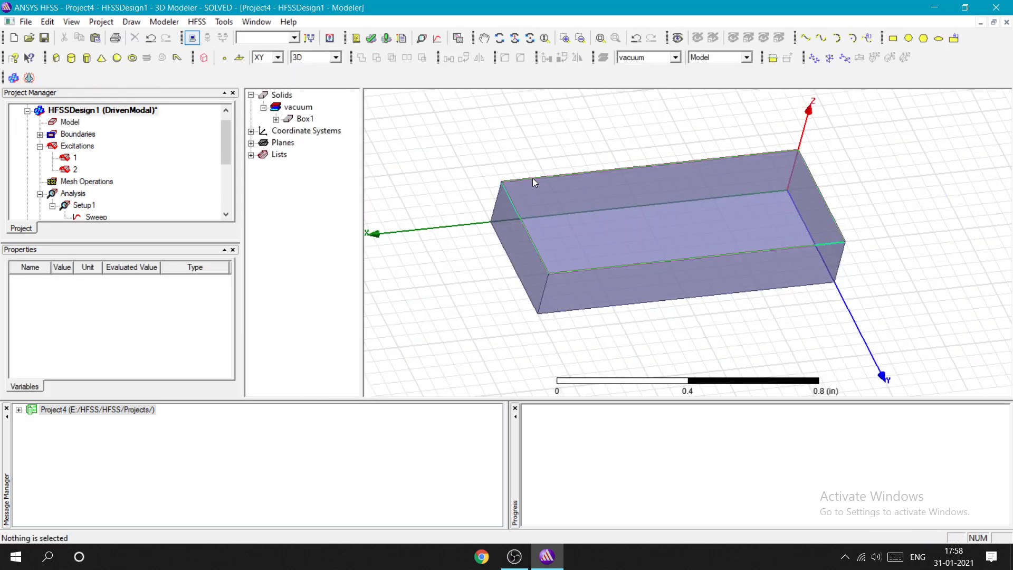
Try selecting the box's upper face in the 3D model, then select the whole Box1 object instead.
left_click(553, 236)
left_click(493, 250)
left_click(598, 215)
left_click(498, 272)
left_click(572, 258)
left_click(572, 258)
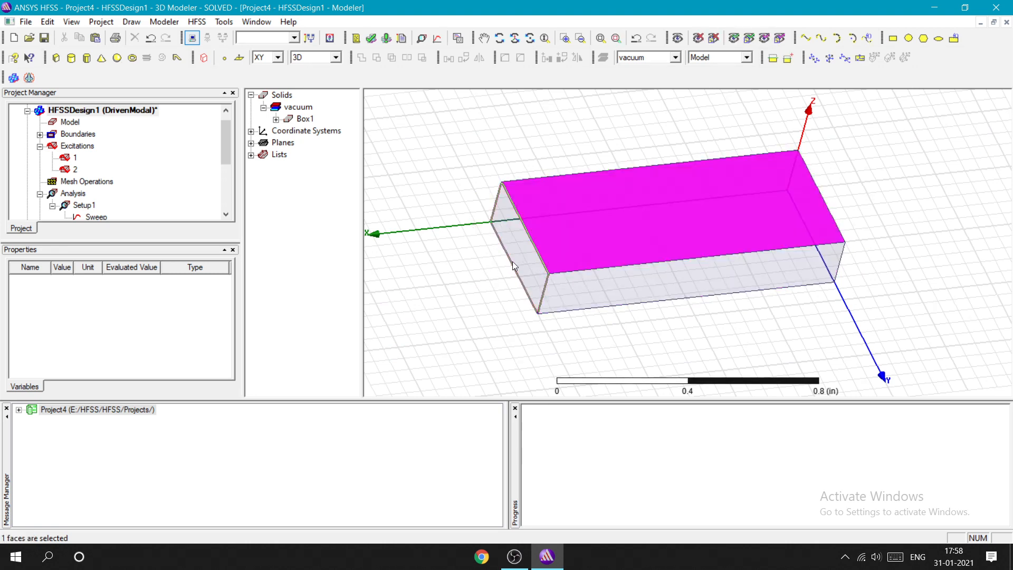
left_click(492, 272)
left_click(549, 256)
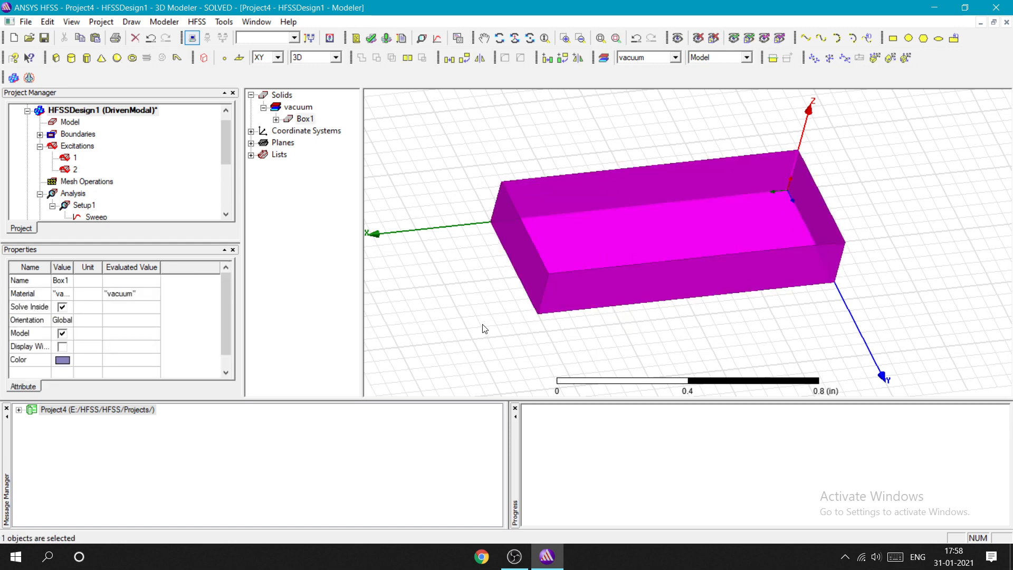
Plot the E-field magnitude (Mag_E) in Box1 for the Setup1 : LastAdaptive solution at 25GHz and 0deg phase.
left_click(485, 328)
left_click(553, 264)
right_click(559, 245)
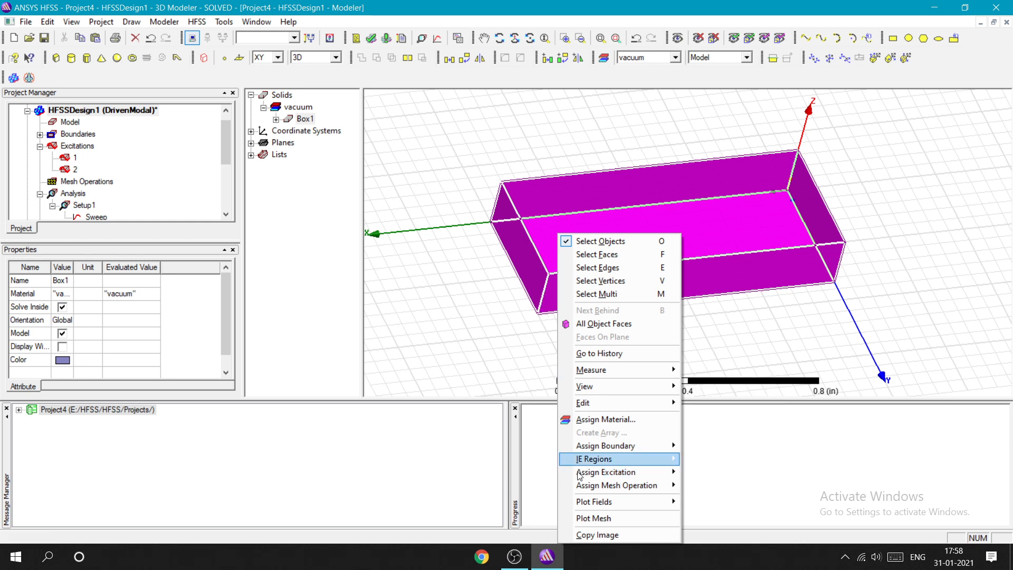
mouse_move(604, 504)
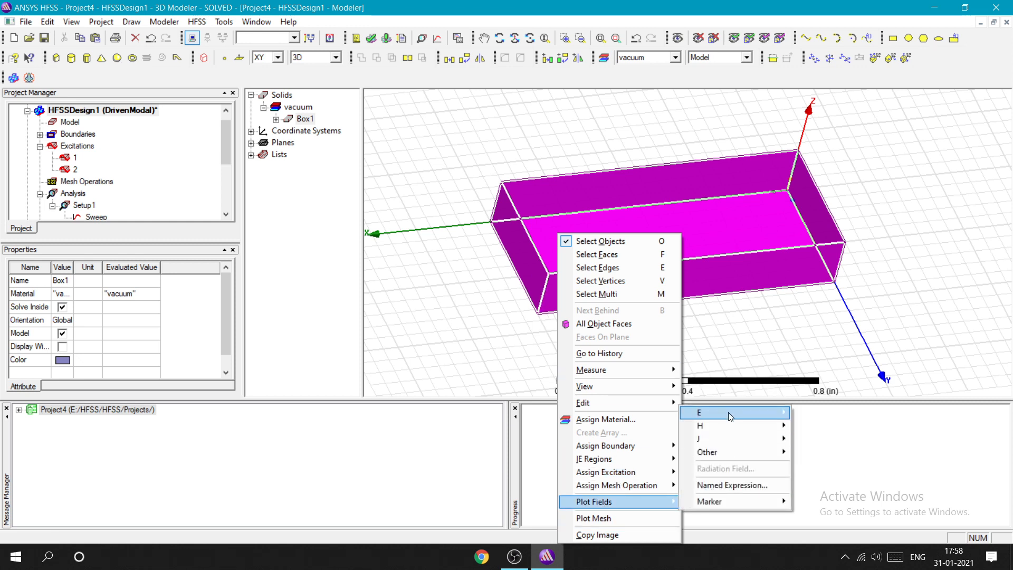
mouse_move(728, 413)
left_click(815, 412)
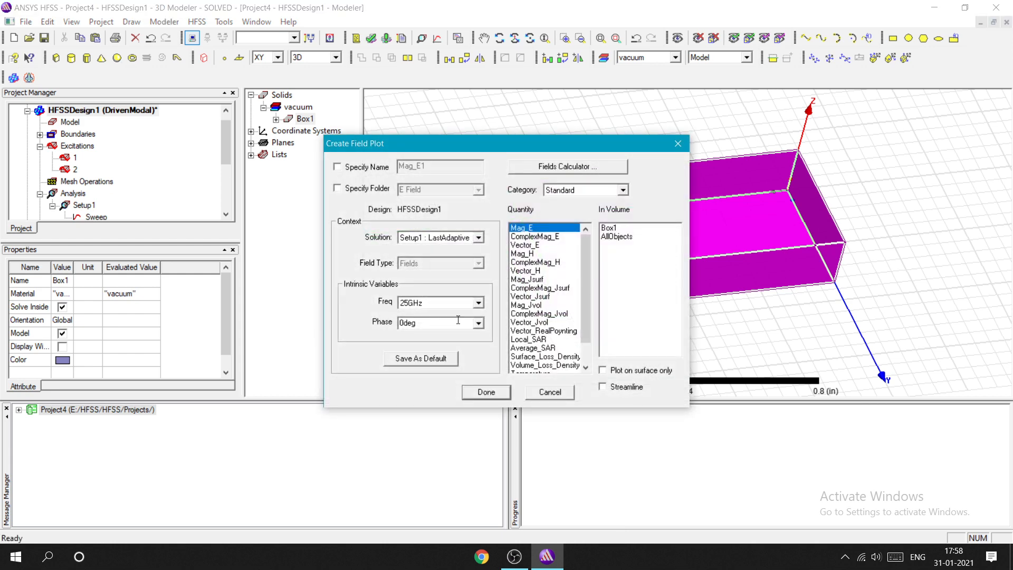
left_click(486, 391)
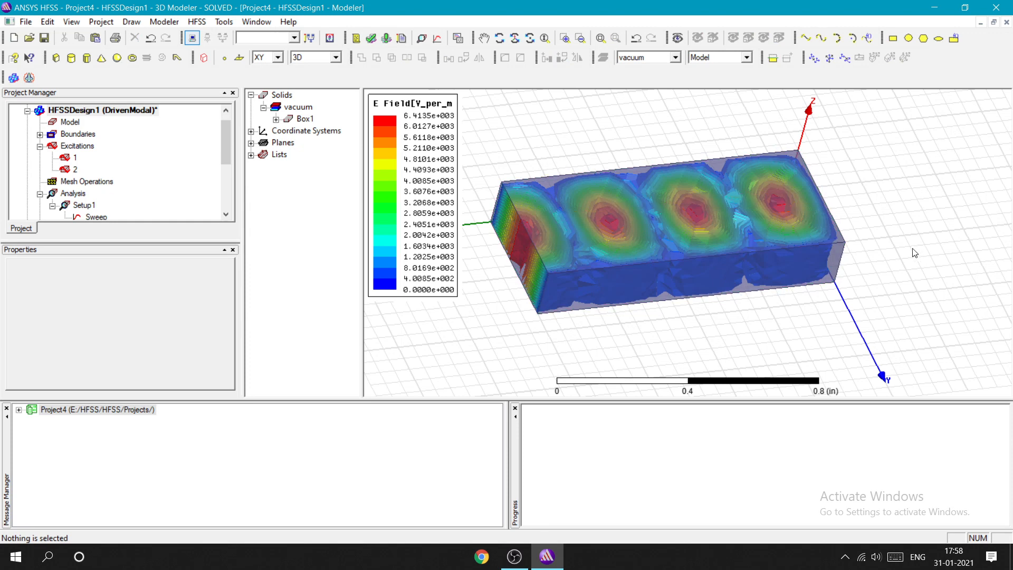
Set the transparency of Box1 to 0.84 so the E-field plot inside can be inspected.
left_click_drag(906, 234, 724, 294, "alt")
left_click(697, 283)
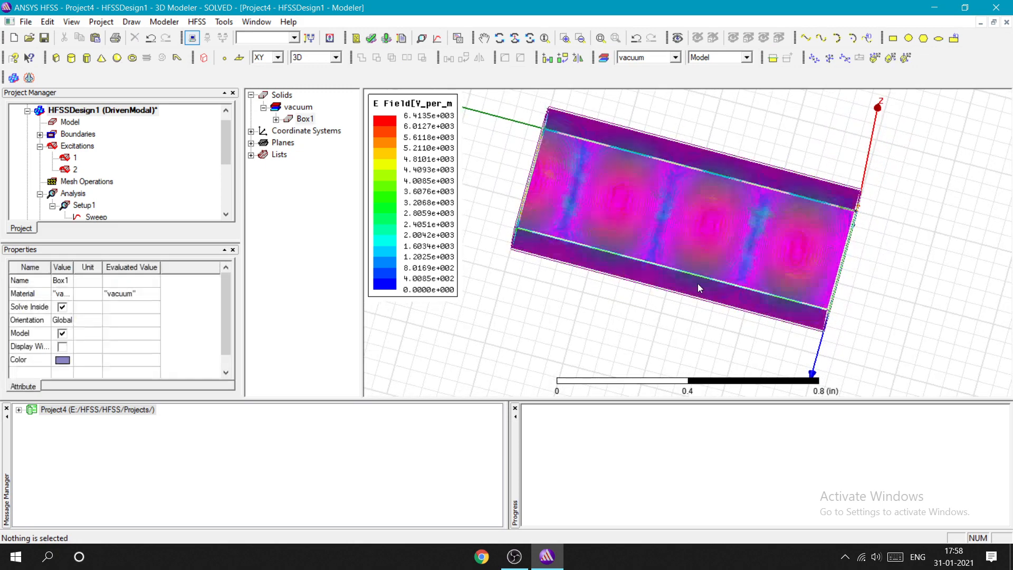
left_click(649, 333)
left_click_drag(851, 299, 952, 254, "alt")
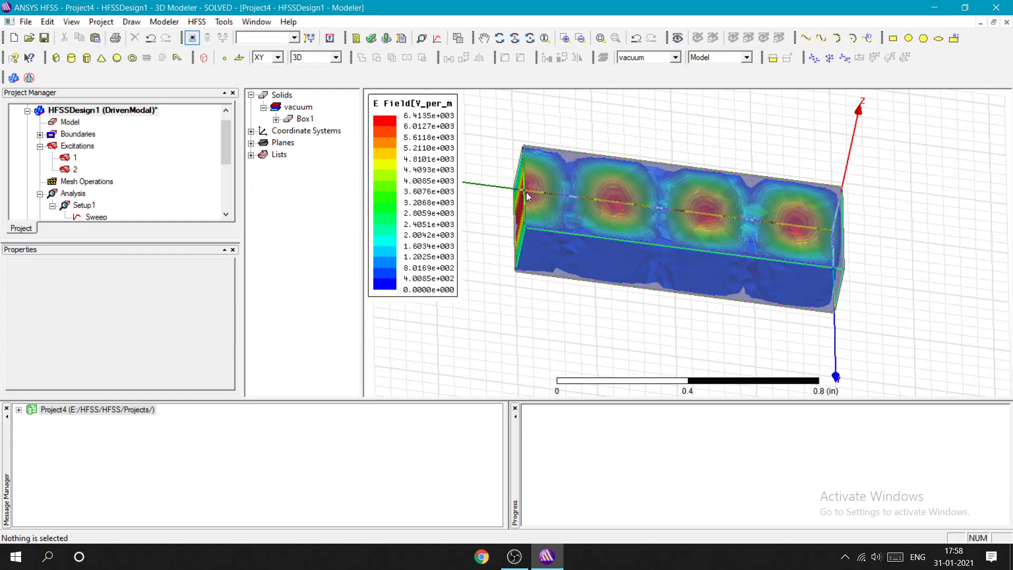
double_click(304, 120)
left_click(497, 302)
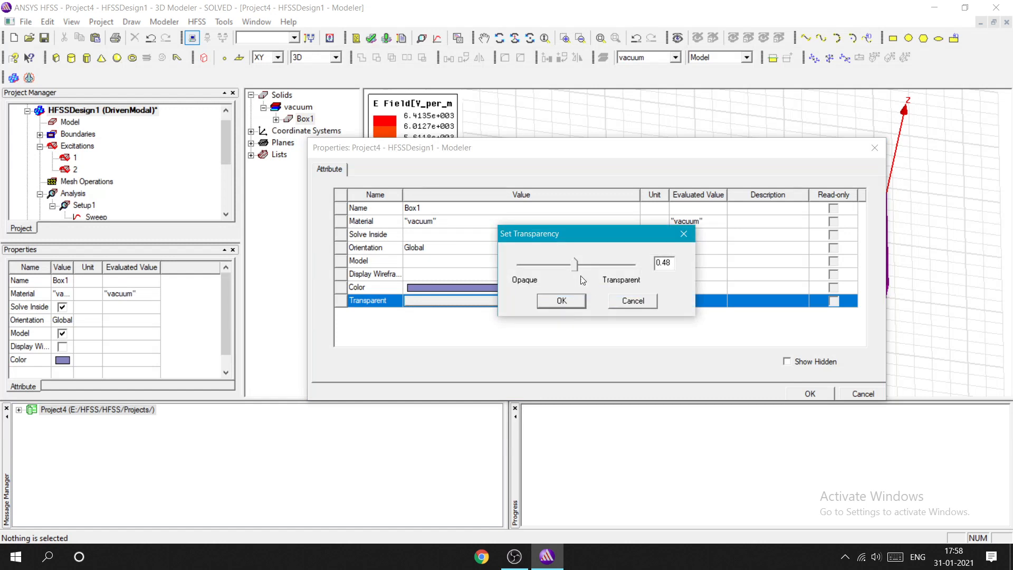
left_click_drag(576, 264, 617, 260)
left_click(571, 303)
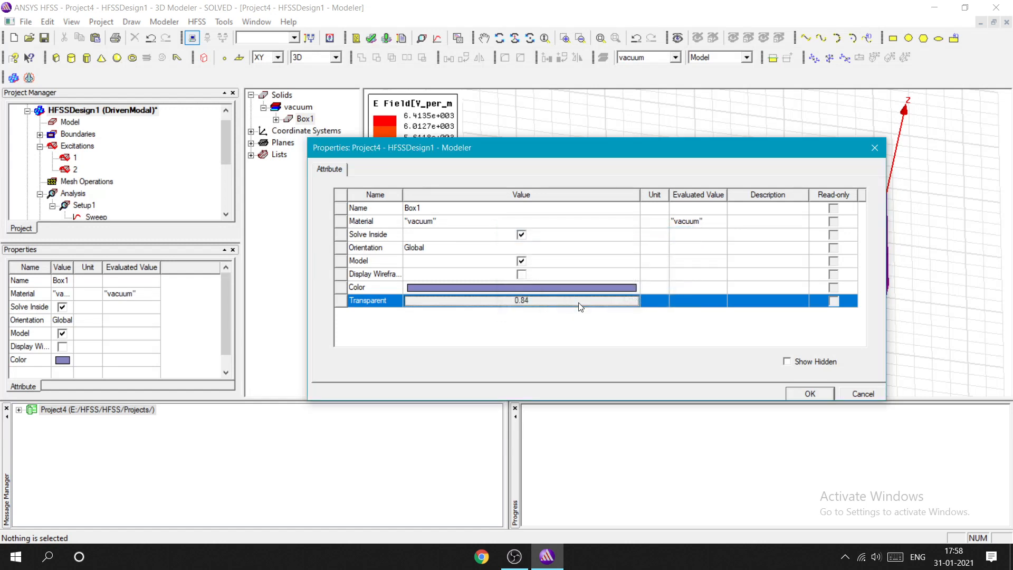
left_click(805, 394)
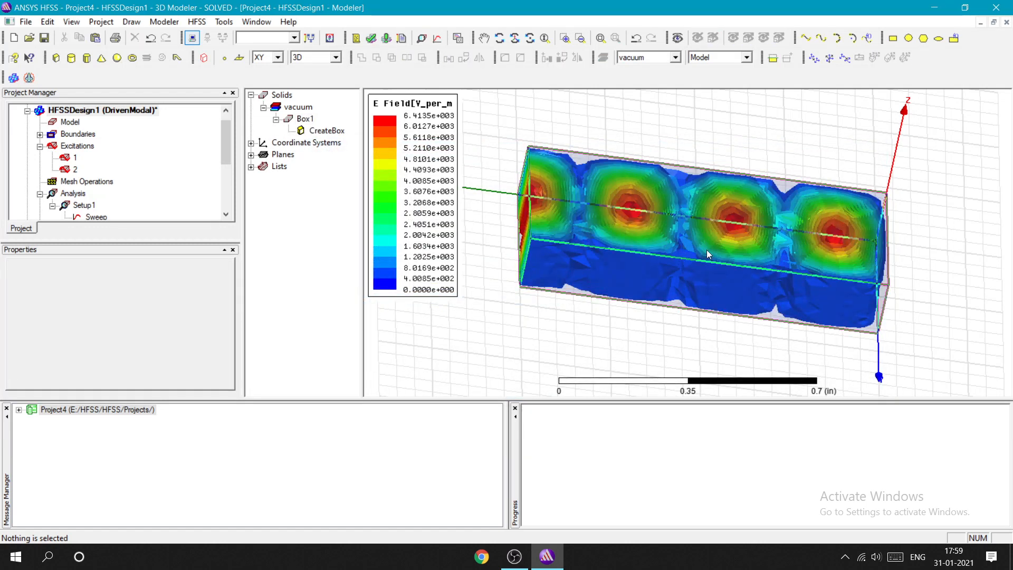
Expand the E Field overlays in the project tree and select the Mag_E1 plot.
mouse_move(945, 261)
middle_mouse_down()
mouse_move(922, 295)
mouse_move(933, 330)
mouse_move(961, 267)
middle_mouse_up()
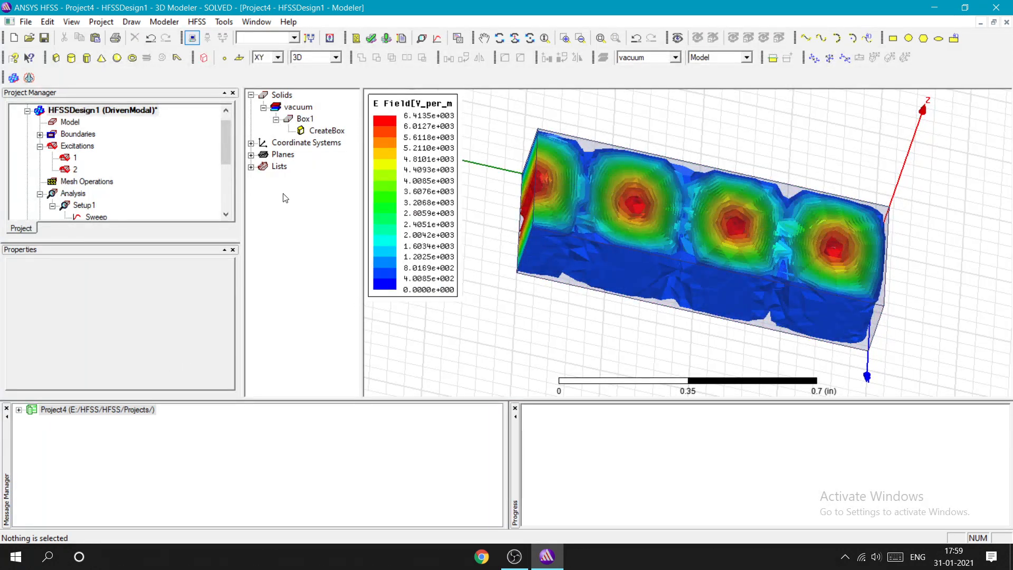
scroll(53, 175, "down", 3)
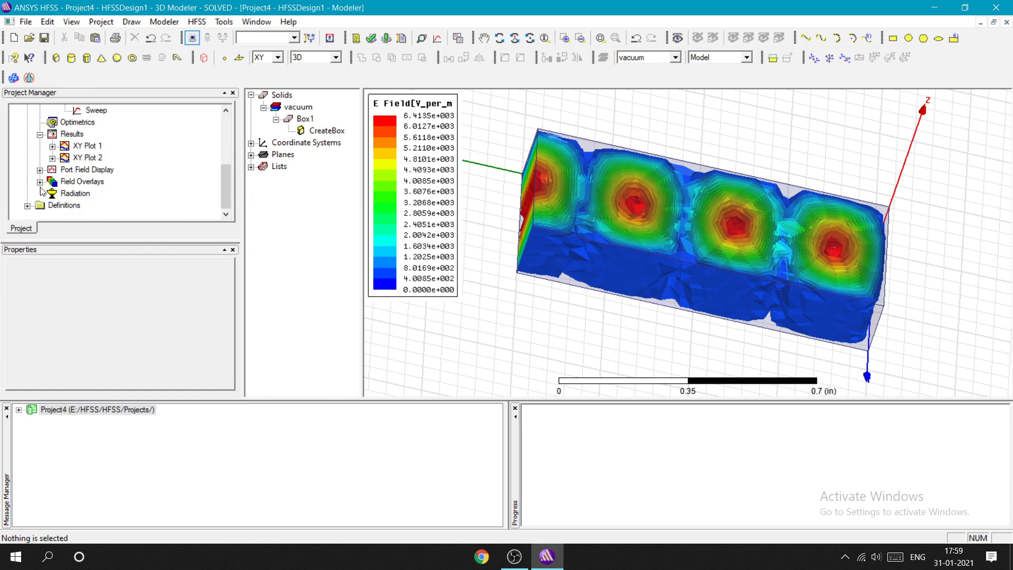
left_click(40, 181)
left_click(53, 195)
left_click(84, 206)
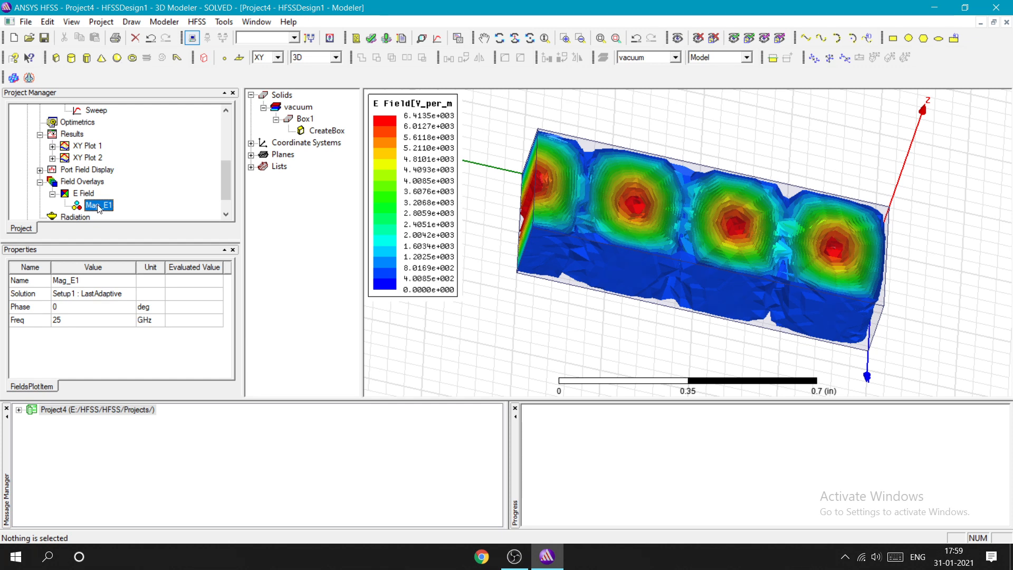
right_click(99, 209)
key("F2")
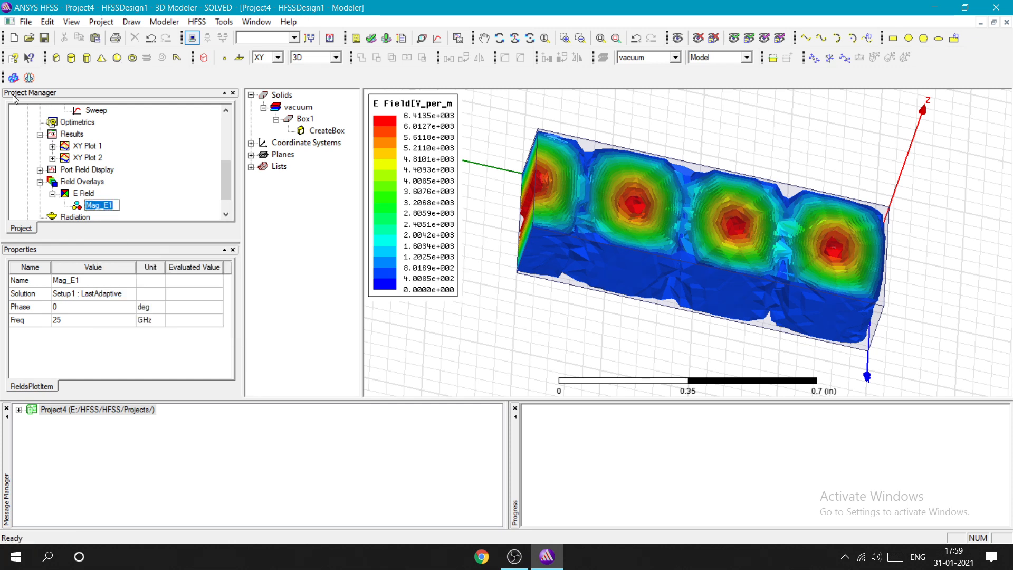
key("Return")
Animate Mag_E1 over Phase from 0deg to 170deg in 17 steps, raise the playback speed, watch it and close the animation.
right_click(104, 211)
left_click(160, 290)
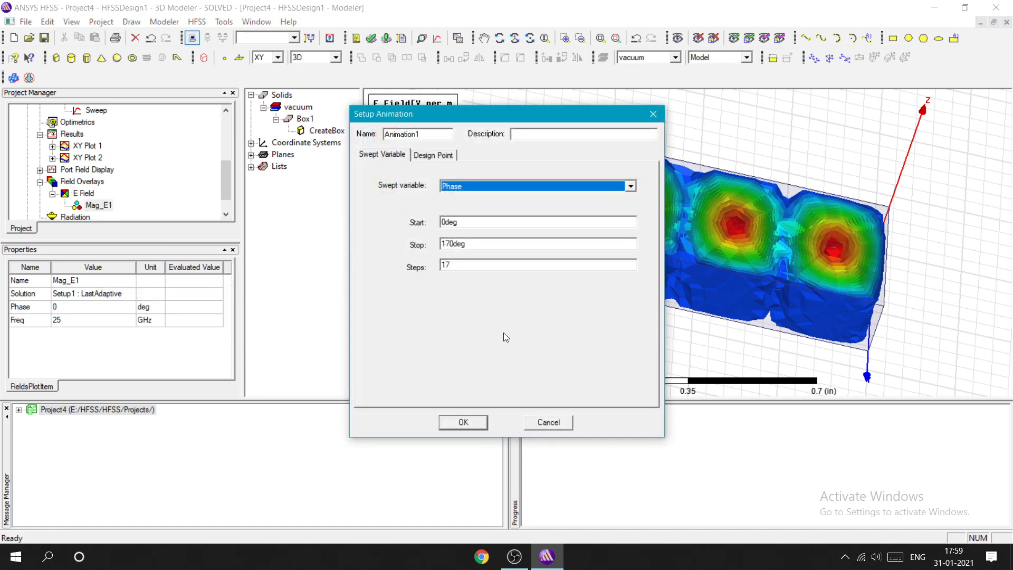
left_click(463, 423)
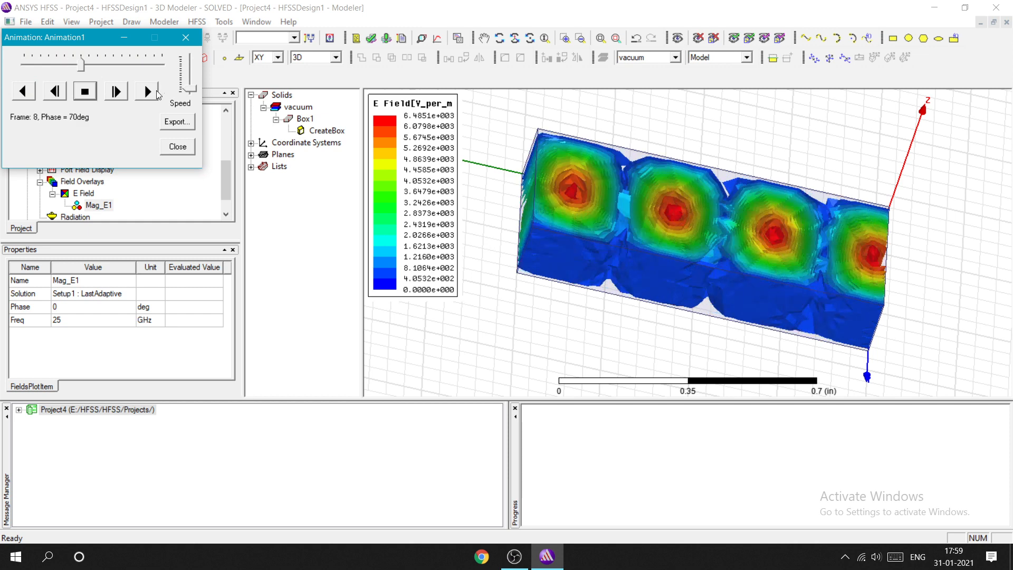
left_click_drag(190, 89, 189, 51)
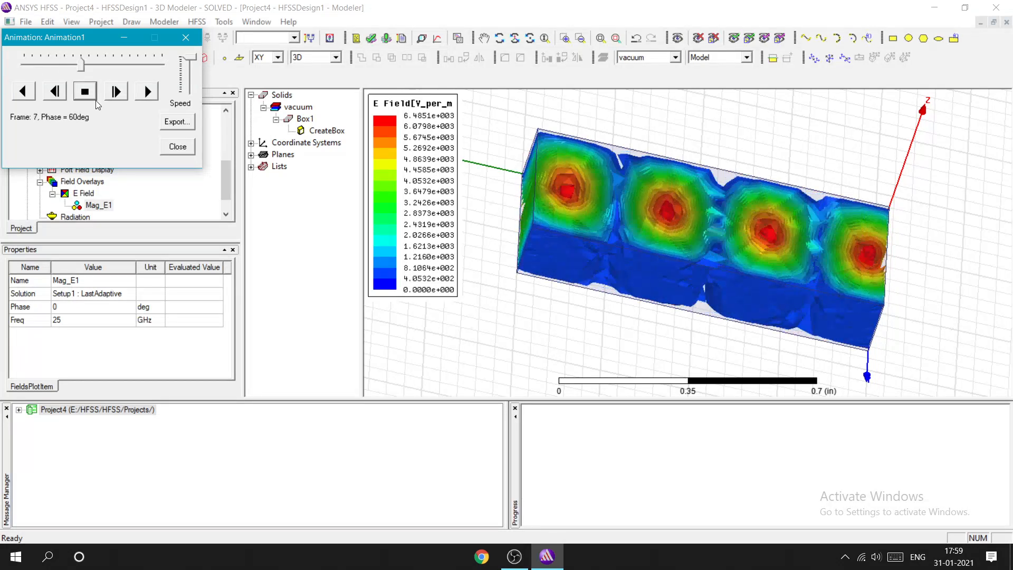
left_click(169, 145)
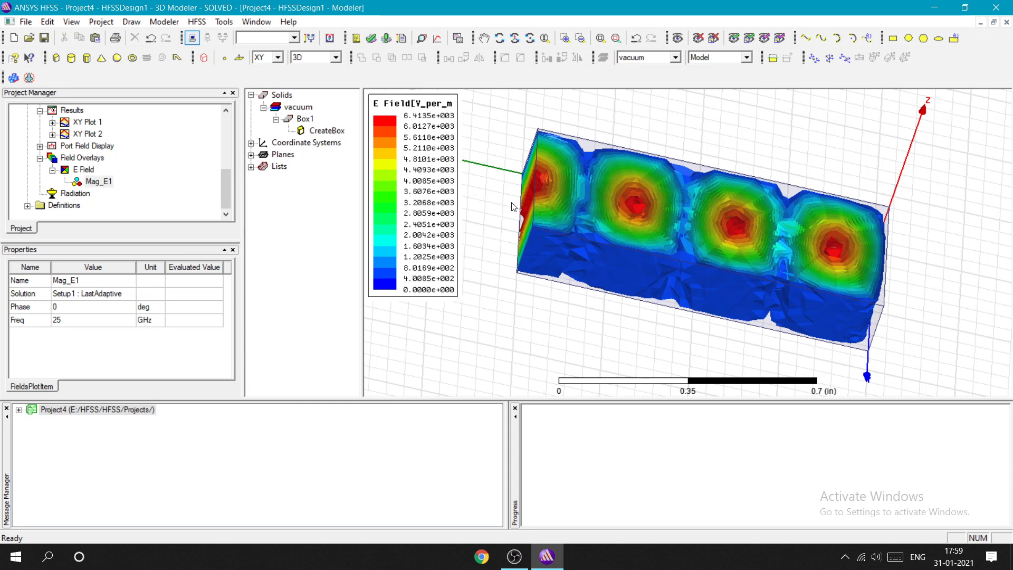
Delete the Mag_E1 plot from the E Field overlays.
left_click(104, 183)
right_click(103, 183)
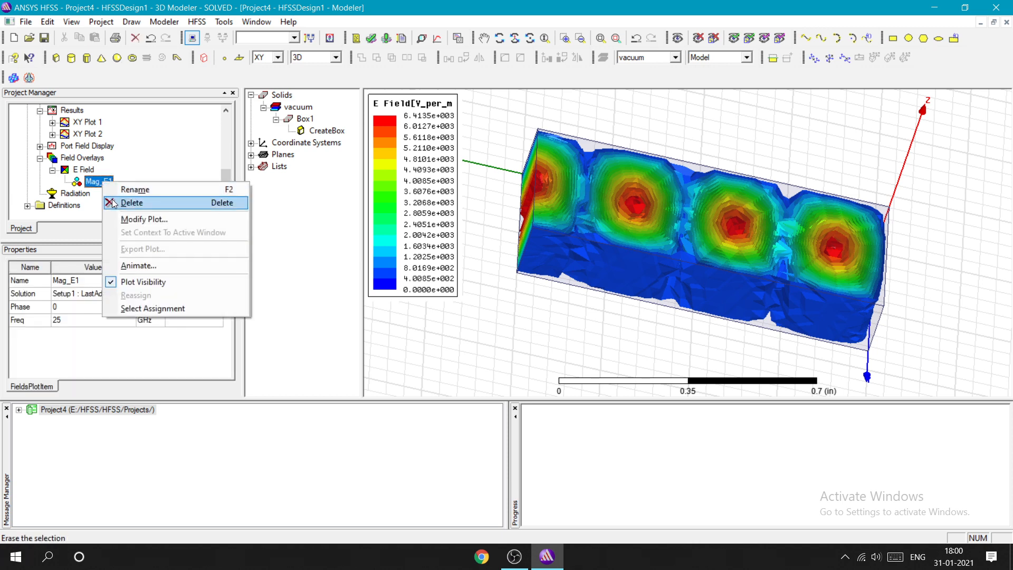
left_click(115, 205)
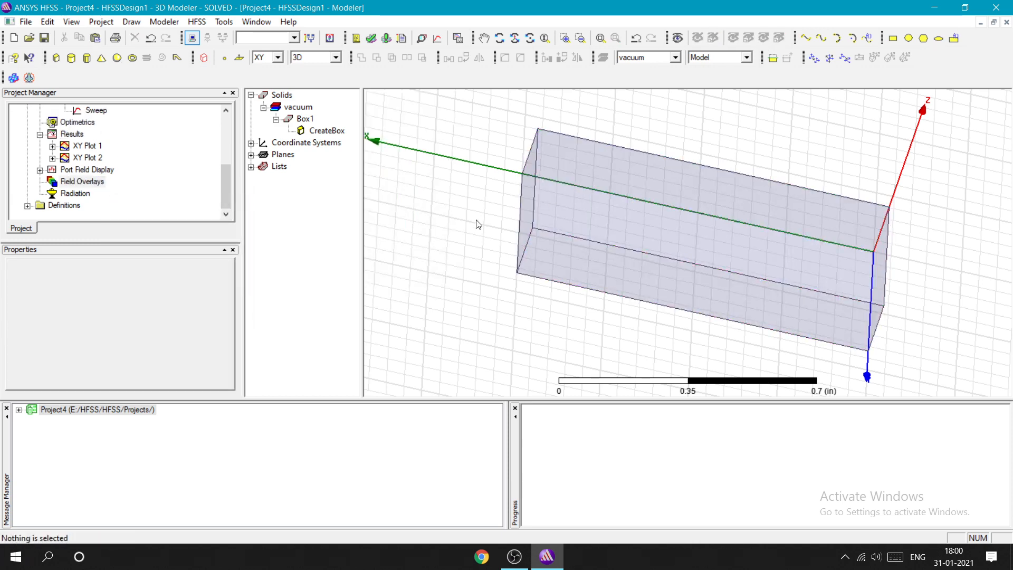
Expand Port Field Display in the project tree to list the modes of ports 1 and 2.
scroll(89, 169, "up", 4)
scroll(90, 185, "down", 2)
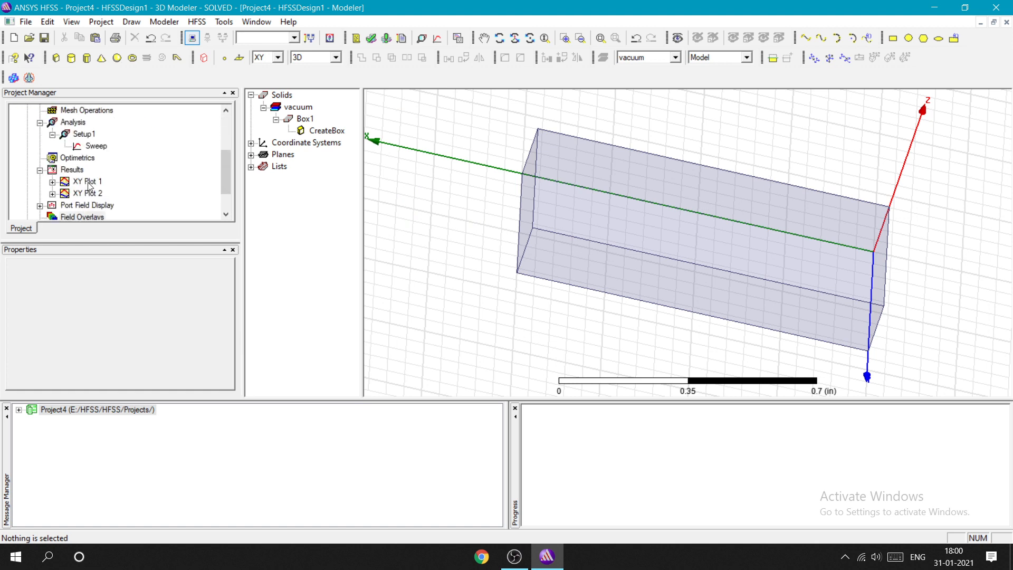
scroll(67, 185, "down", 1)
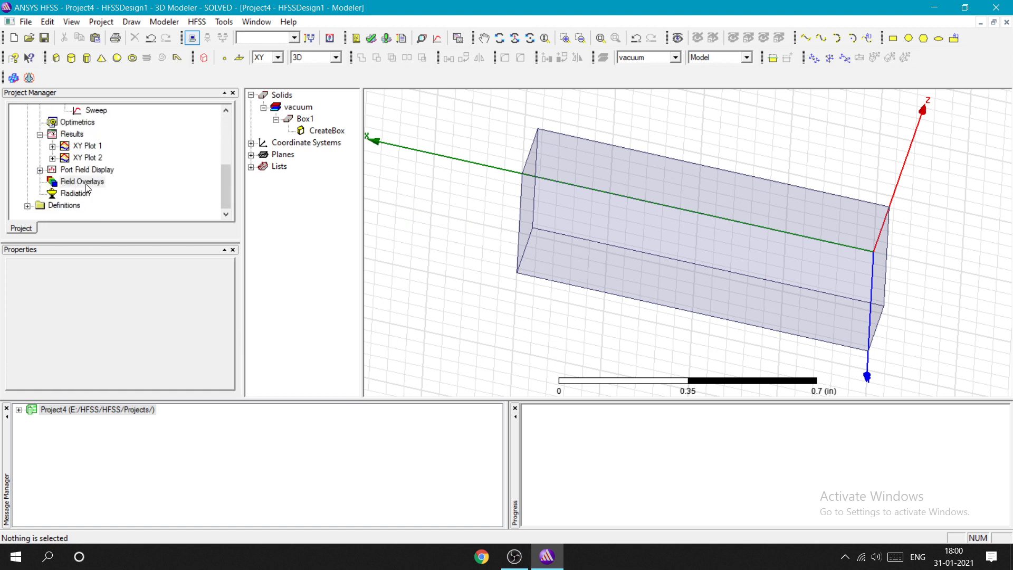
scroll(87, 171, "up", 4)
scroll(77, 179, "down", 2)
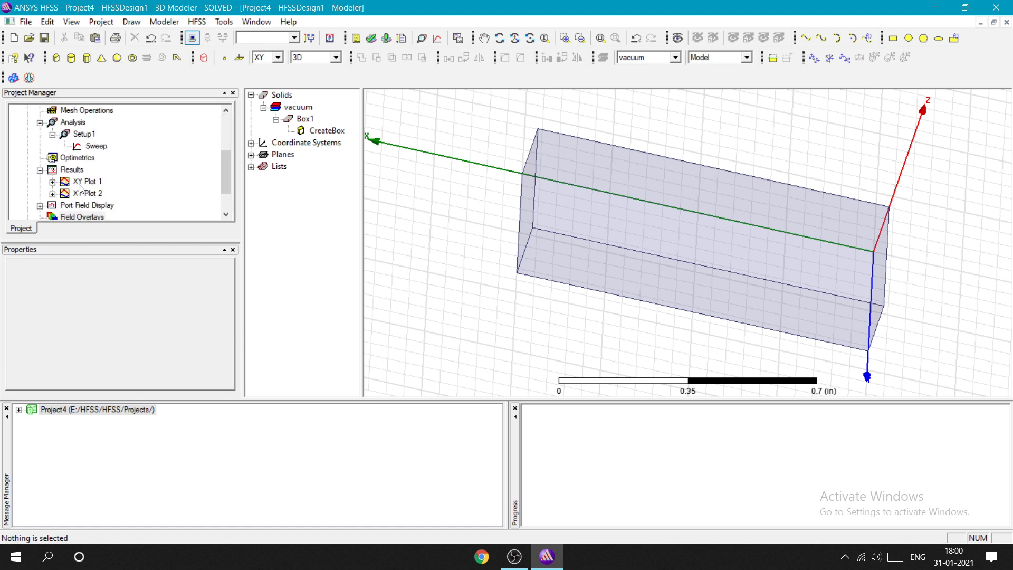
scroll(50, 194, "down", 1)
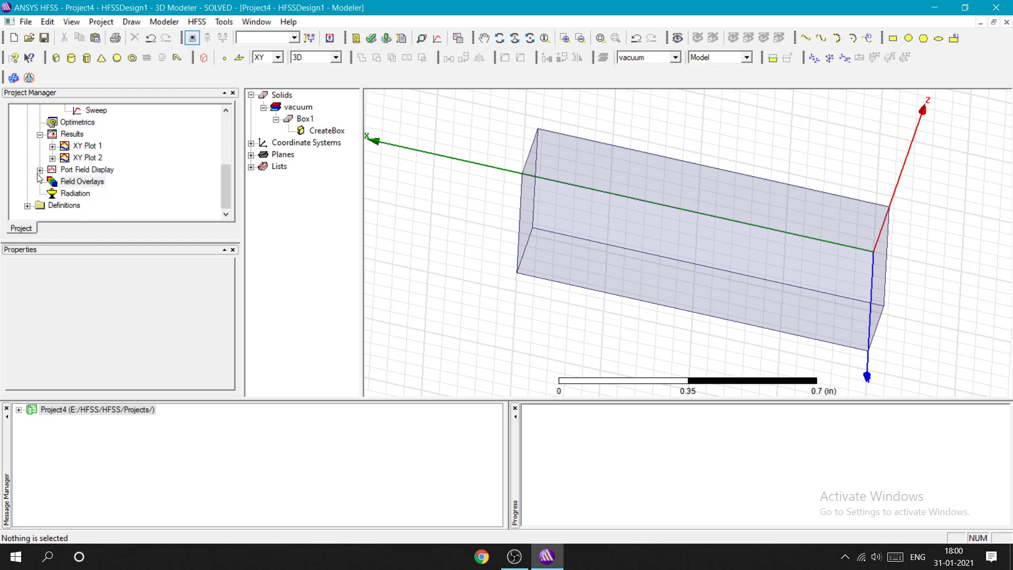
left_click(40, 170)
left_click(76, 183)
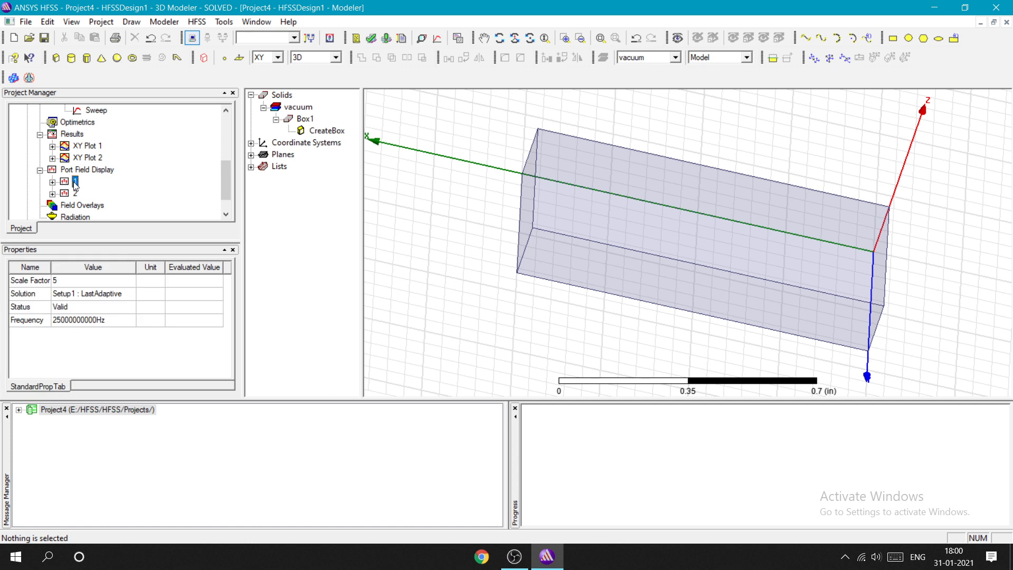
left_click(52, 181)
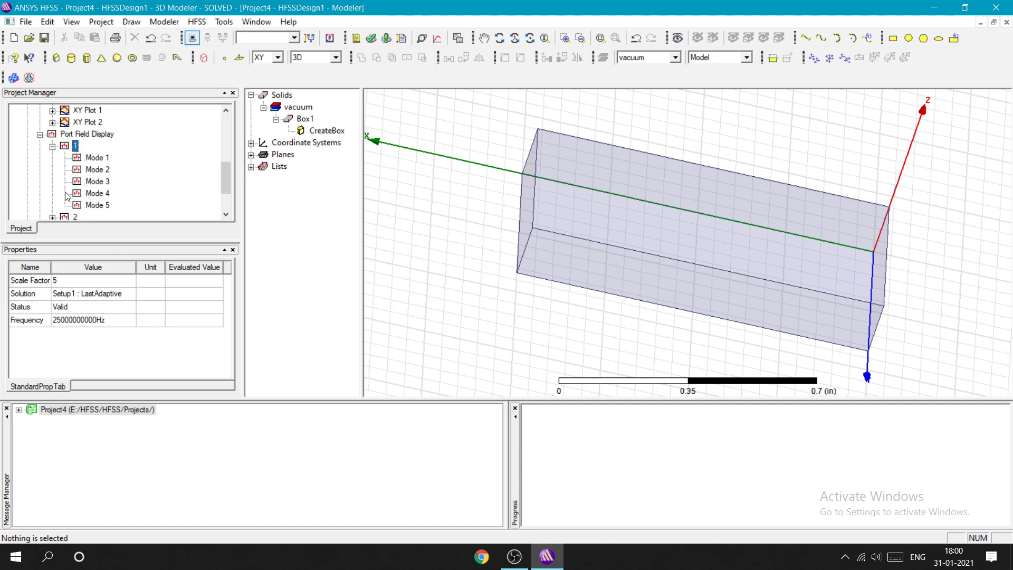
scroll(111, 205, "down", 2)
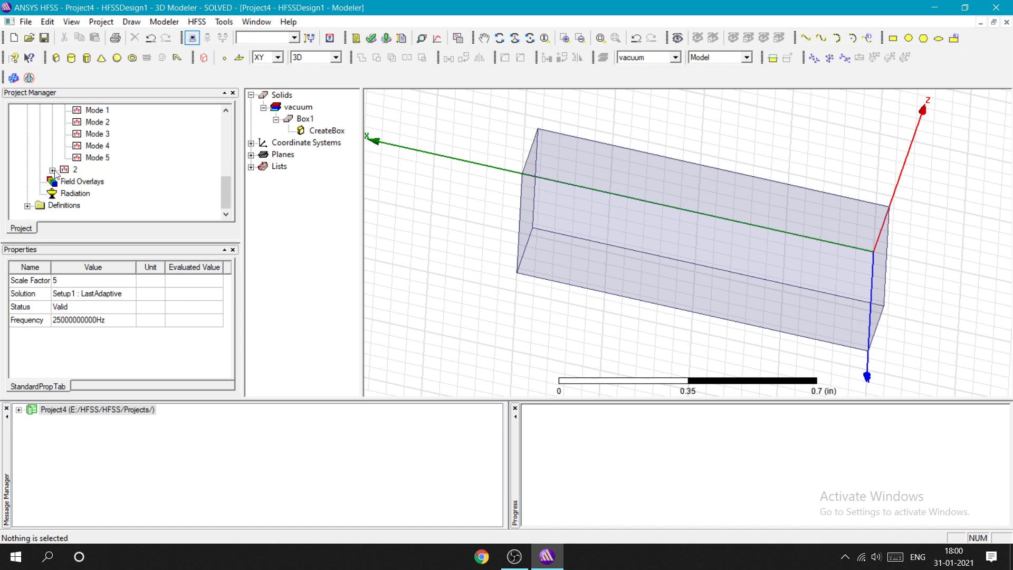
left_click(52, 170)
scroll(95, 178, "up", 3)
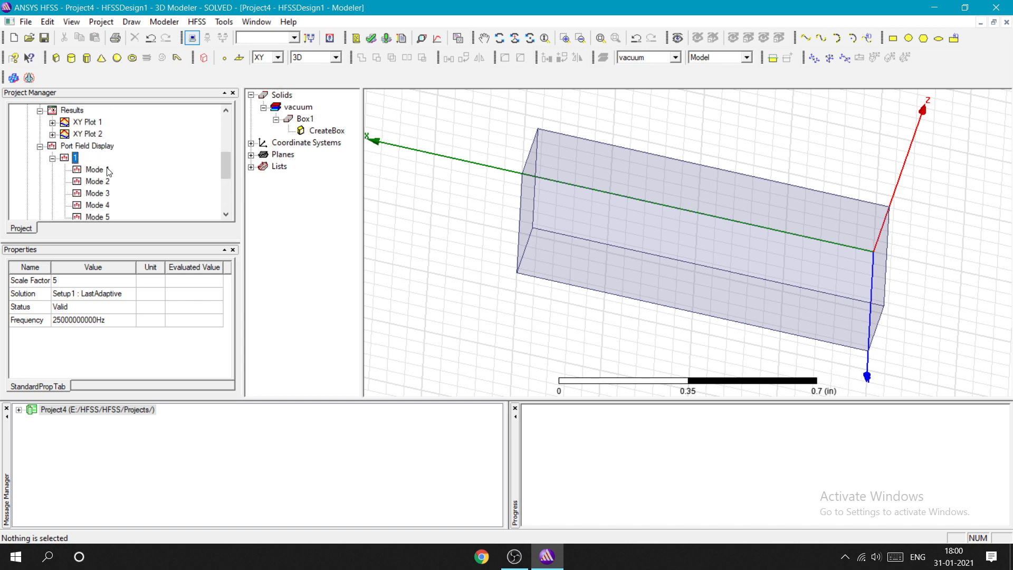
Display the field patterns of Mode 1 through Mode 5 on port 1 in turn and examine them up close.
left_click(95, 169)
left_click_drag(467, 211, 527, 230, "alt")
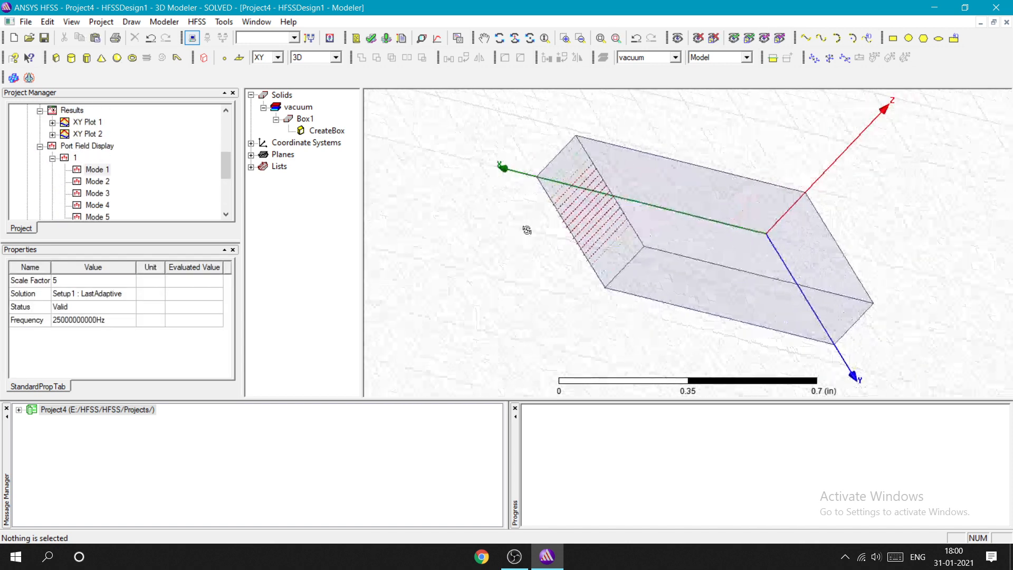
scroll(527, 230, "up", 5)
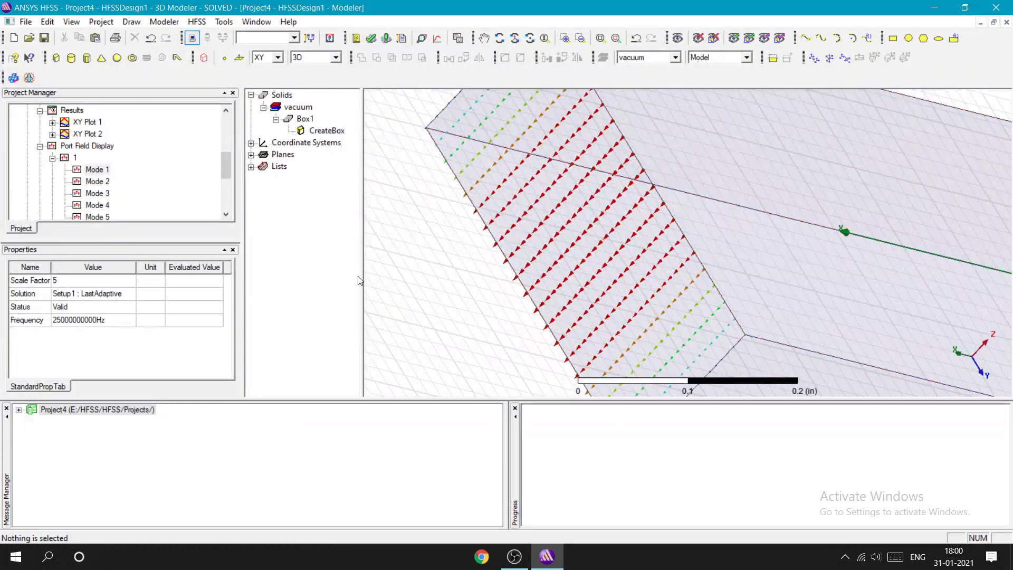
left_click(97, 181)
left_click(106, 194)
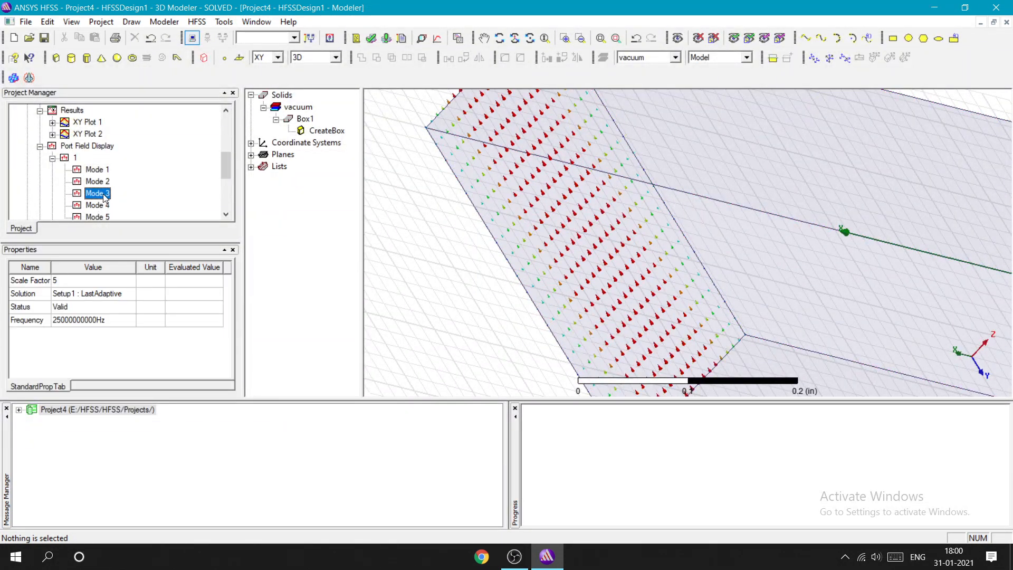
left_click(101, 205)
scroll(102, 207, "down", 2)
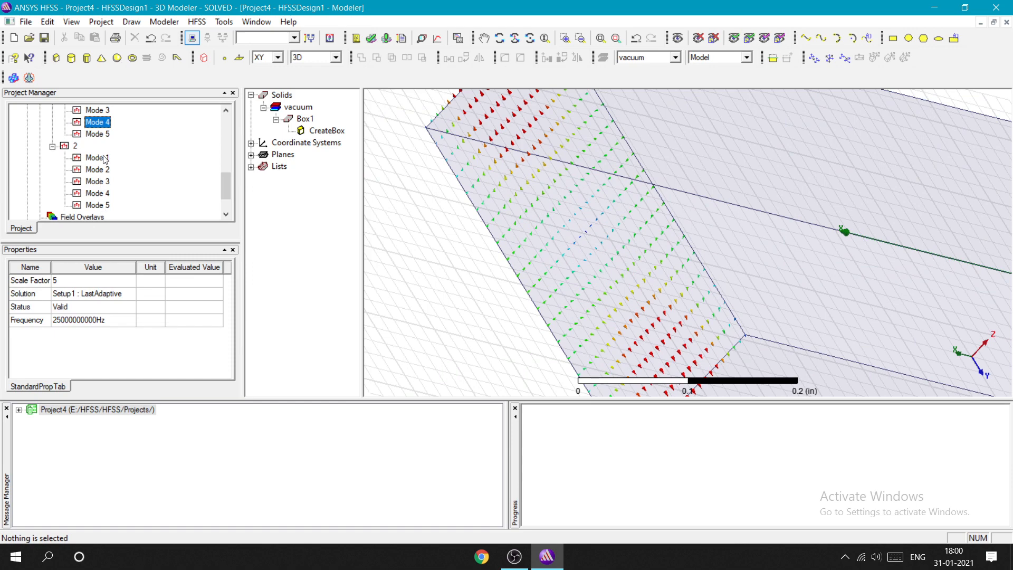
left_click(101, 134)
Display the field patterns of Mode 1, Mode 3, Mode 4 and Mode 5 on port 2 in turn and examine them.
scroll(112, 145, "down", 1)
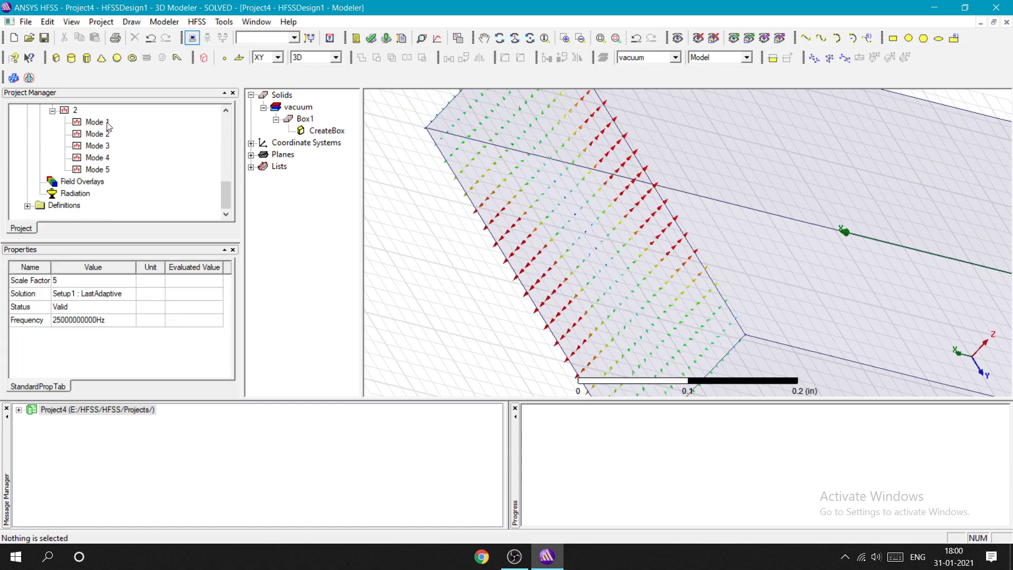
left_click(107, 123)
left_click_drag(441, 207, 671, 227, "alt")
scroll(723, 235, "up", 6)
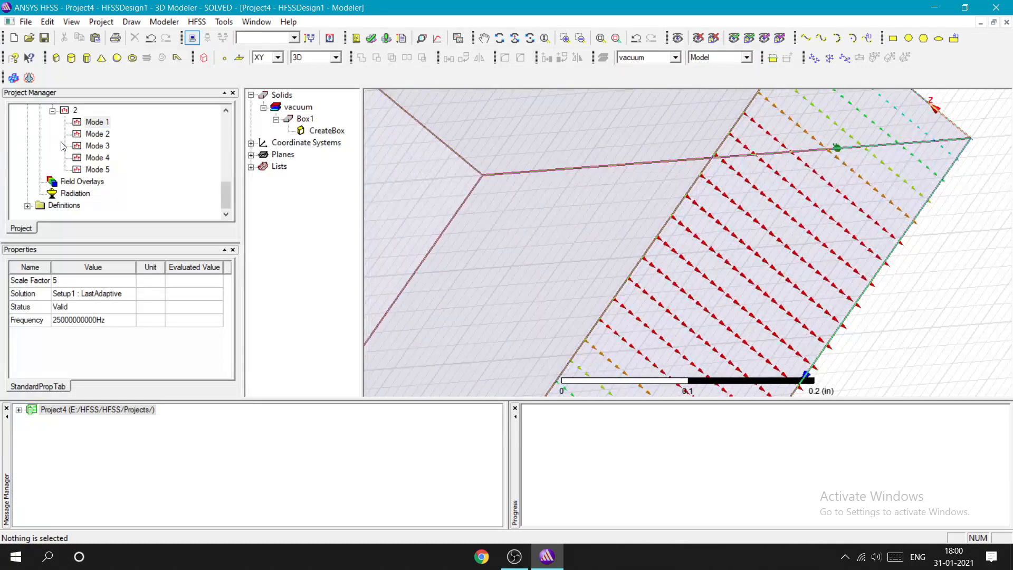
left_click(98, 144)
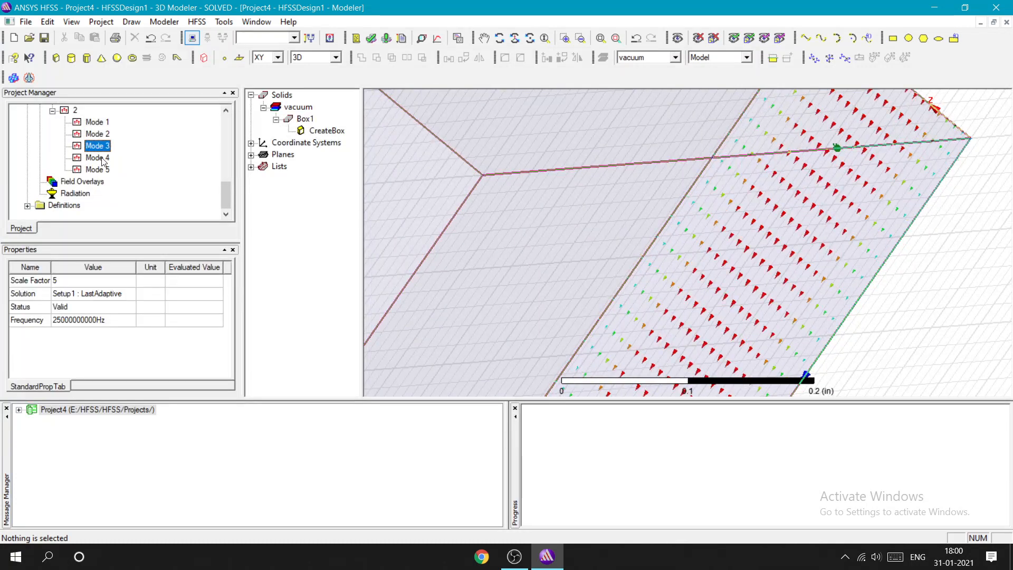
left_click(101, 158)
left_click(101, 170)
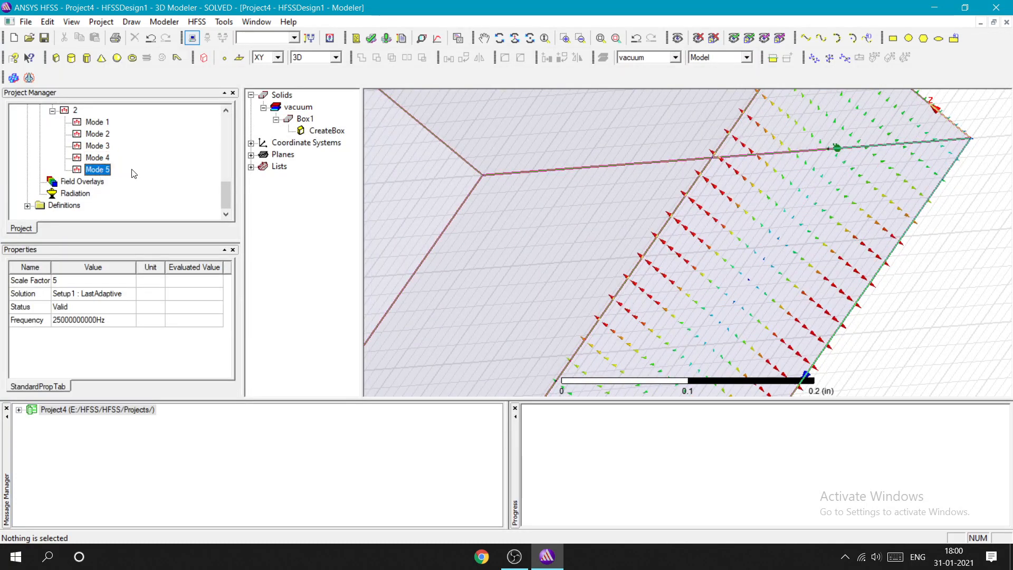
scroll(565, 334, "down", 10)
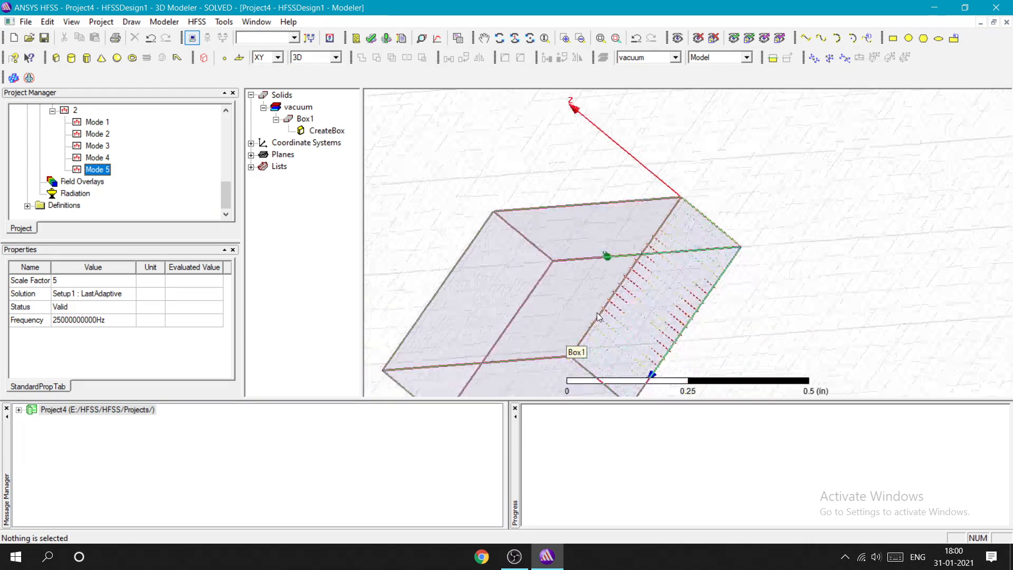
left_click_drag(524, 379, 728, 198, "alt")
scroll(584, 261, "up", 3)
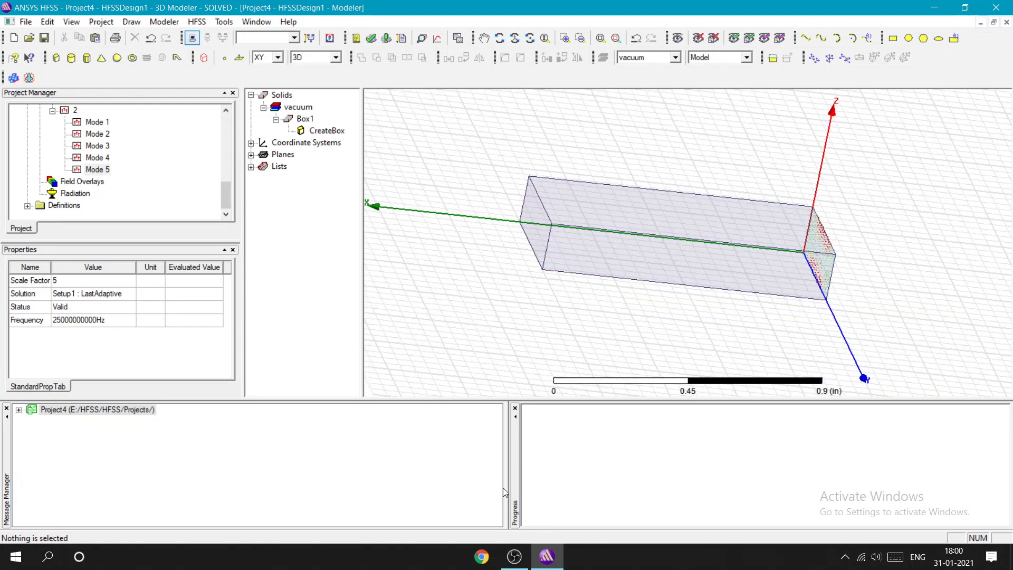
left_click(515, 557)
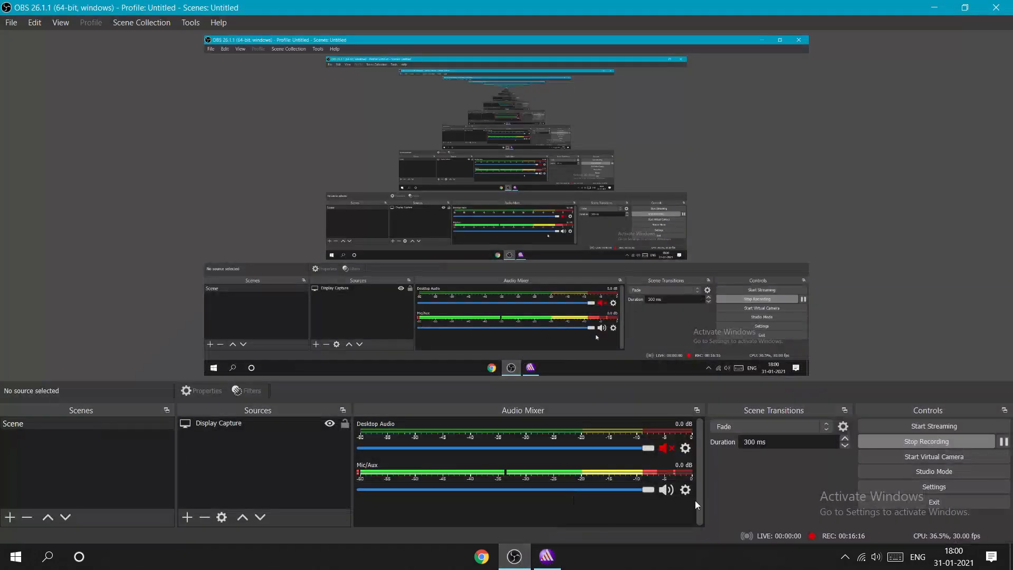